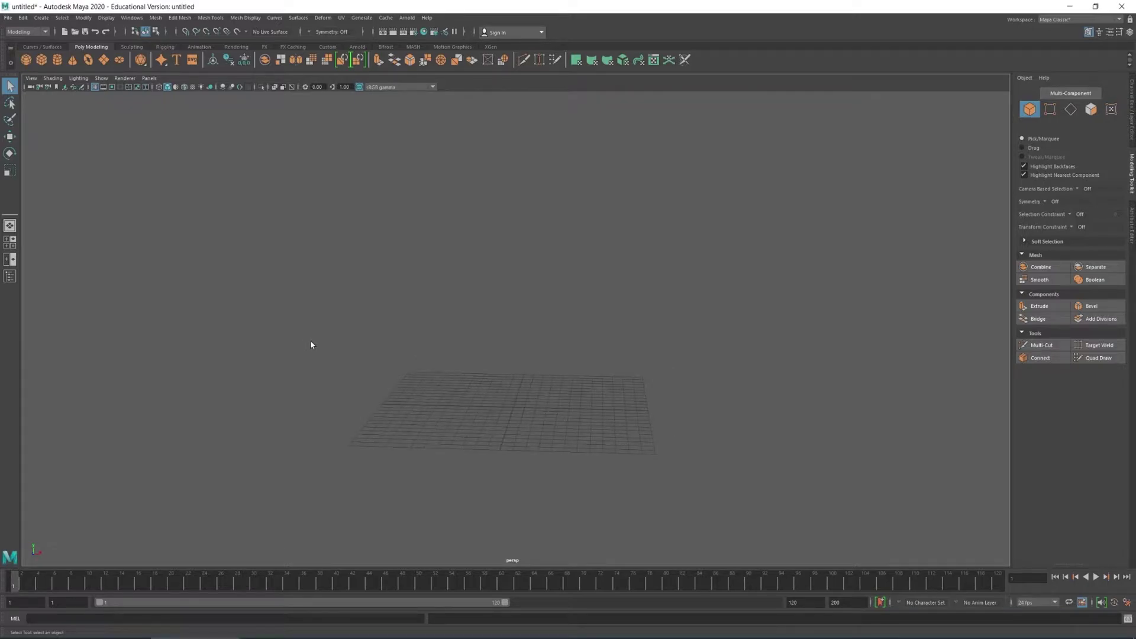
Step: Create a polygon cube at the origin and scale it uniformly to about 34.22
alt+drag(403, 349, 490, 311)
alt+drag(598, 386, 569, 403)
click(41, 61)
scroll(617, 446, down, 2)
key(e)
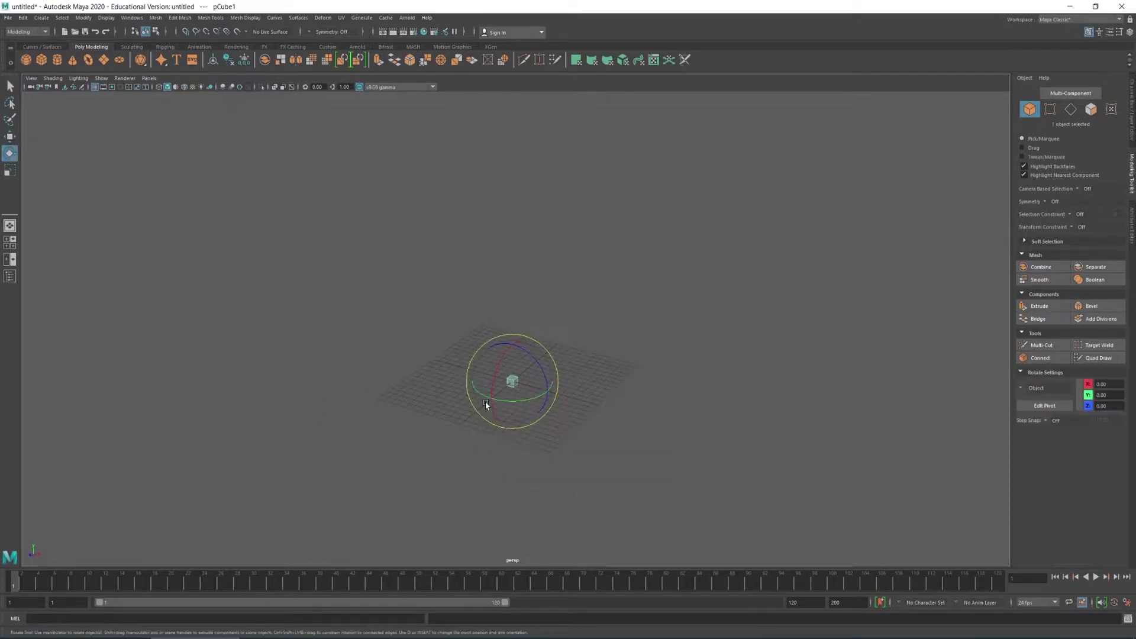
key(q)
key(r)
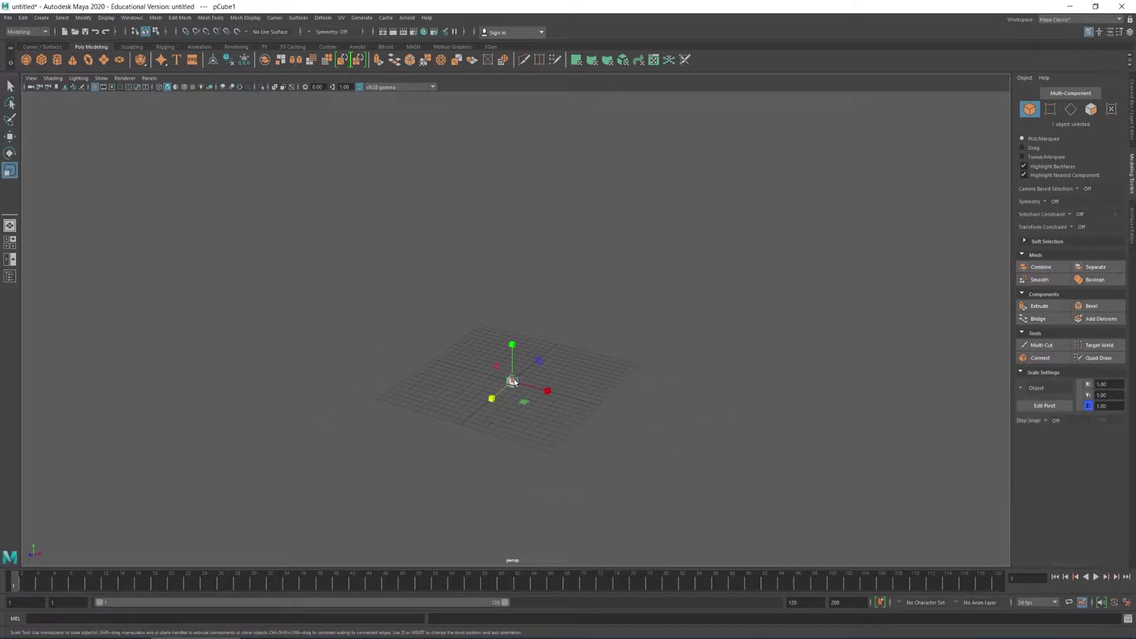
drag(512, 383, 740, 423)
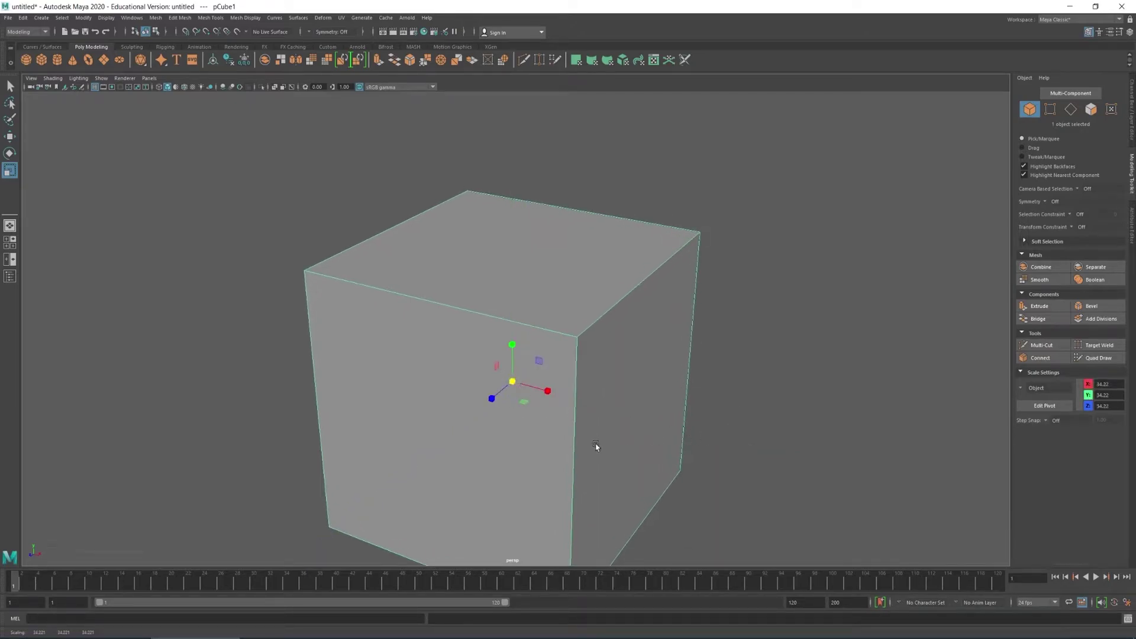
Step: Move the cube straight up along Y to a height of about 18.09
alt+drag(596, 446, 532, 411)
key(w)
drag(508, 339, 626, 355)
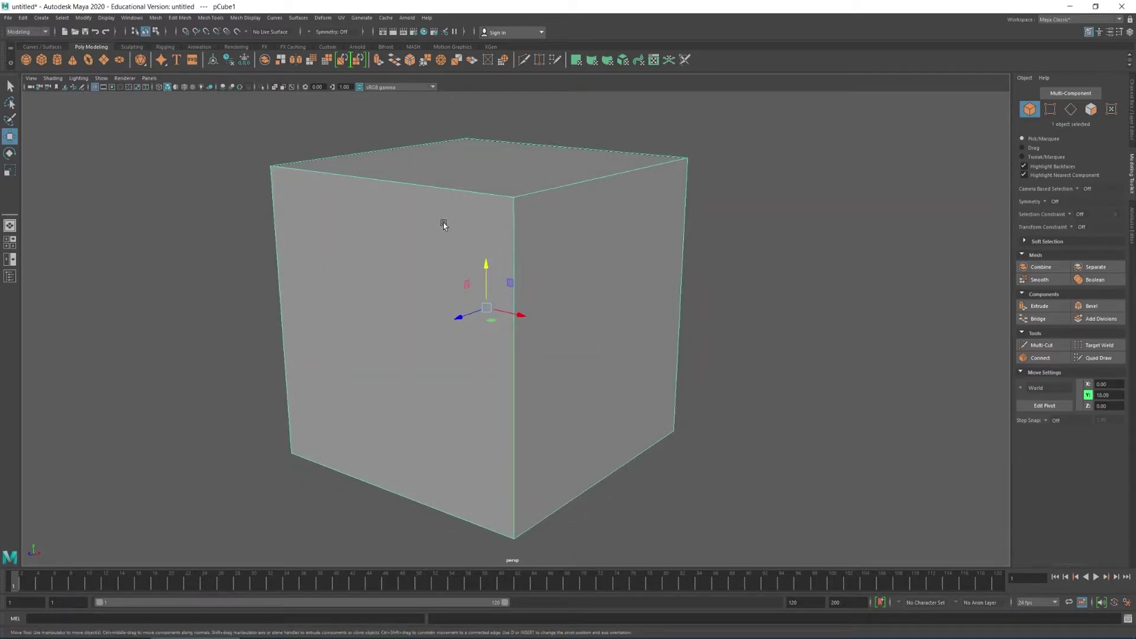
alt+drag(374, 273, 408, 252)
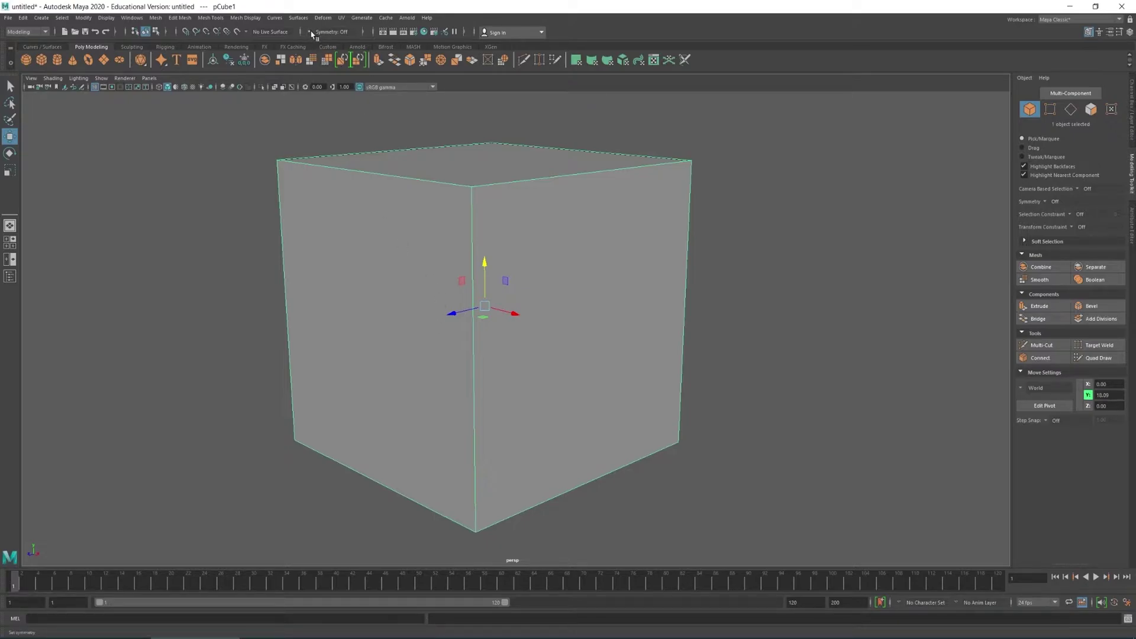
alt+drag(515, 254, 361, 144)
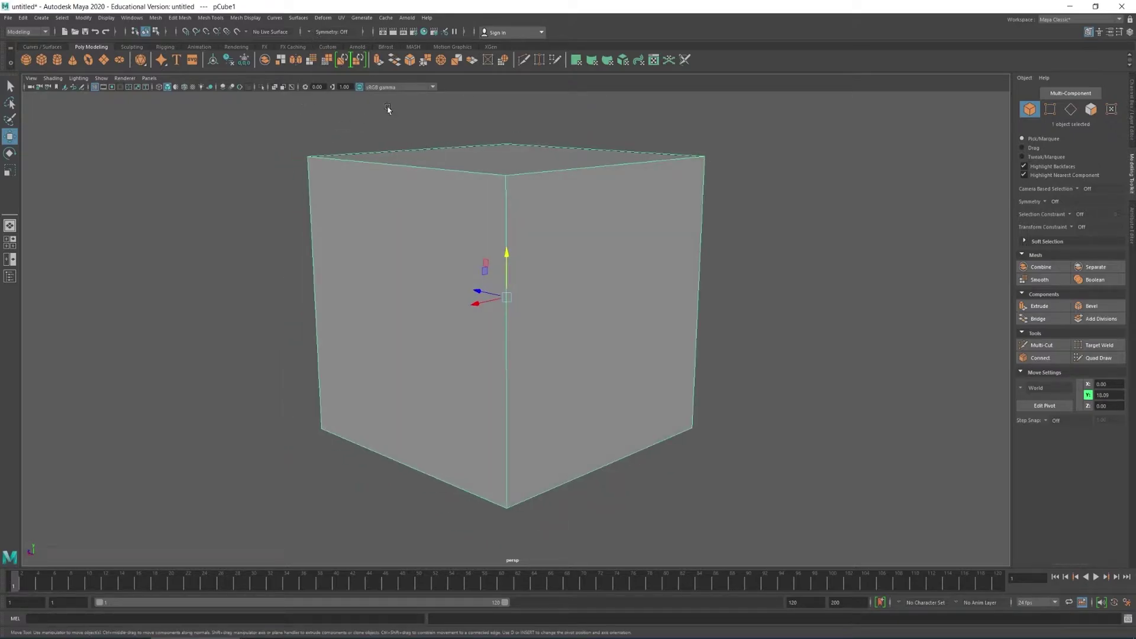
Step: Set symmetry to Object X and select the cube's mirrored pair of side faces in face mode
click(309, 31)
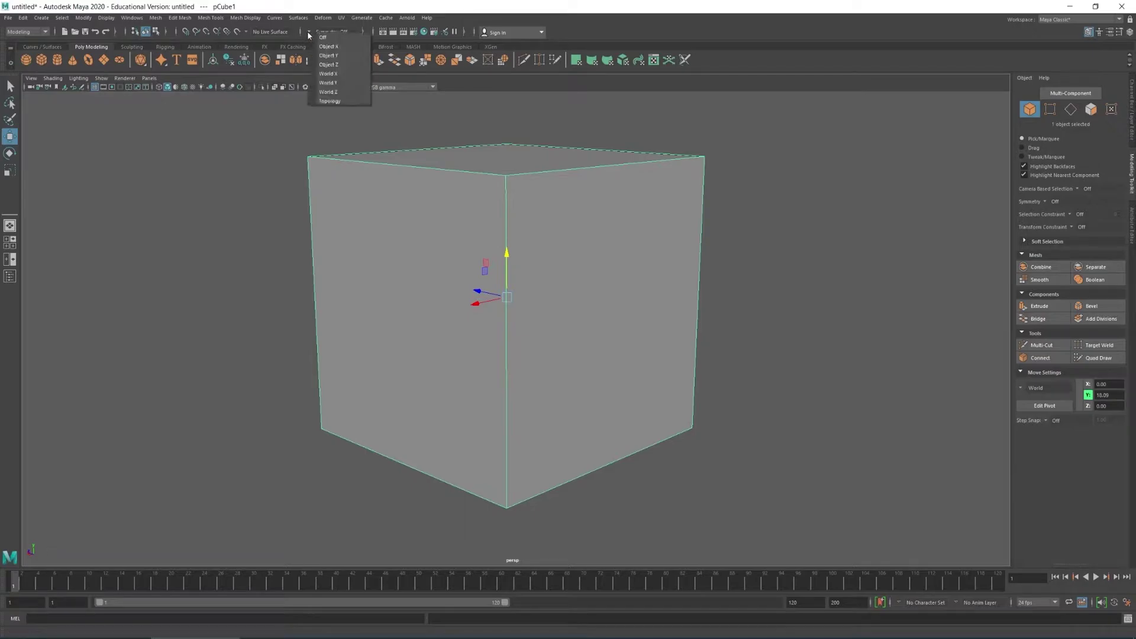
click(338, 47)
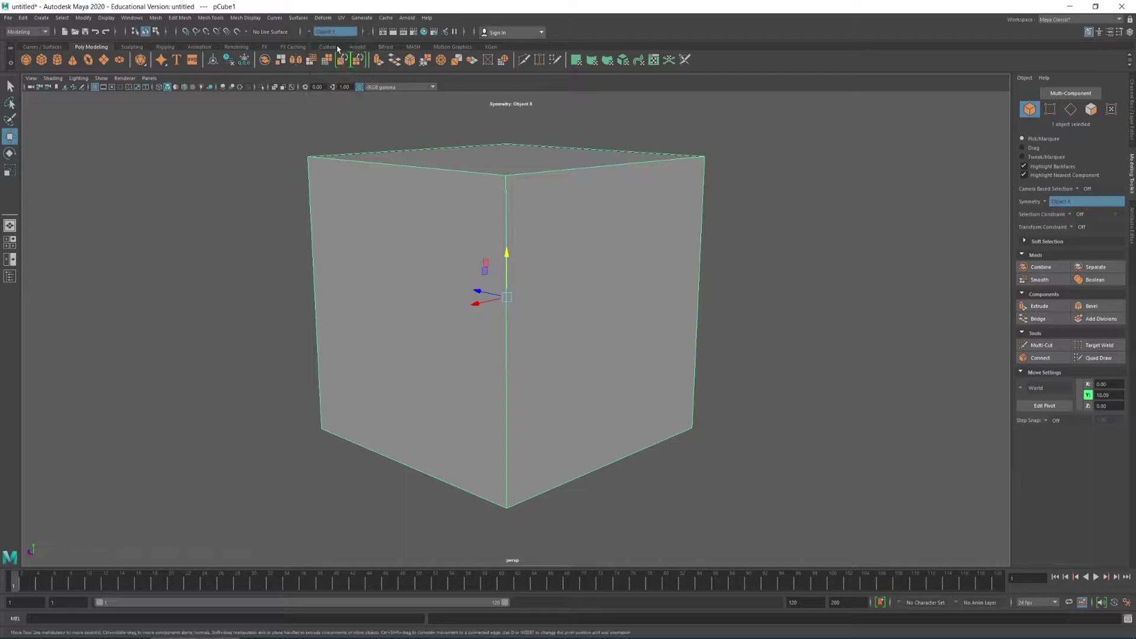
alt+drag(483, 335, 497, 330)
click(1090, 112)
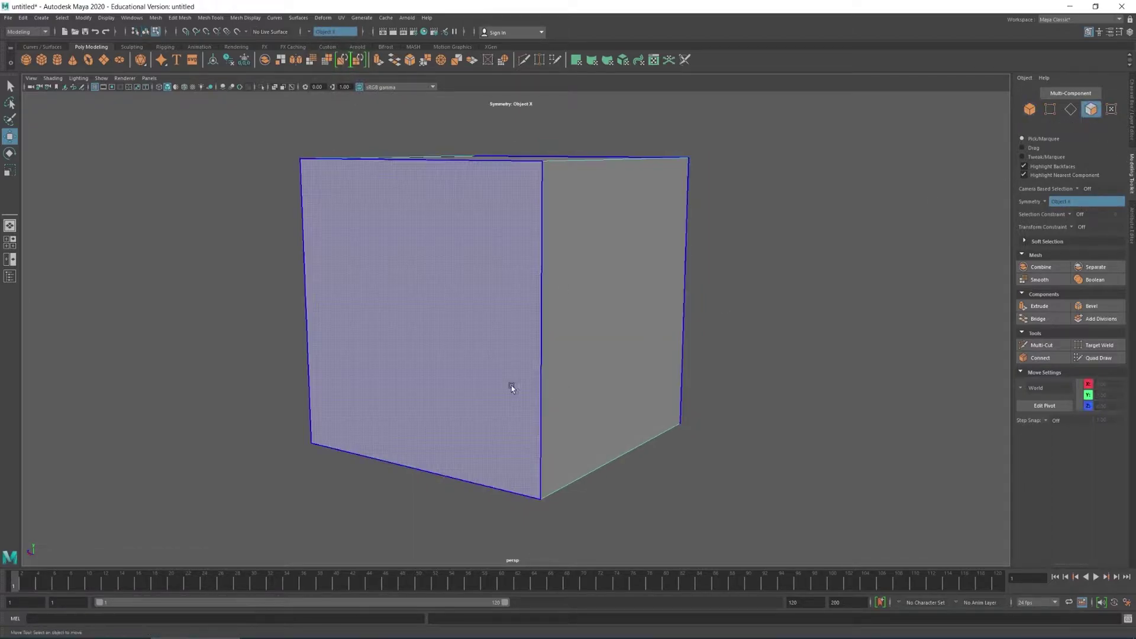
alt+drag(509, 385, 459, 332)
click(459, 332)
alt+drag(609, 378, 769, 304)
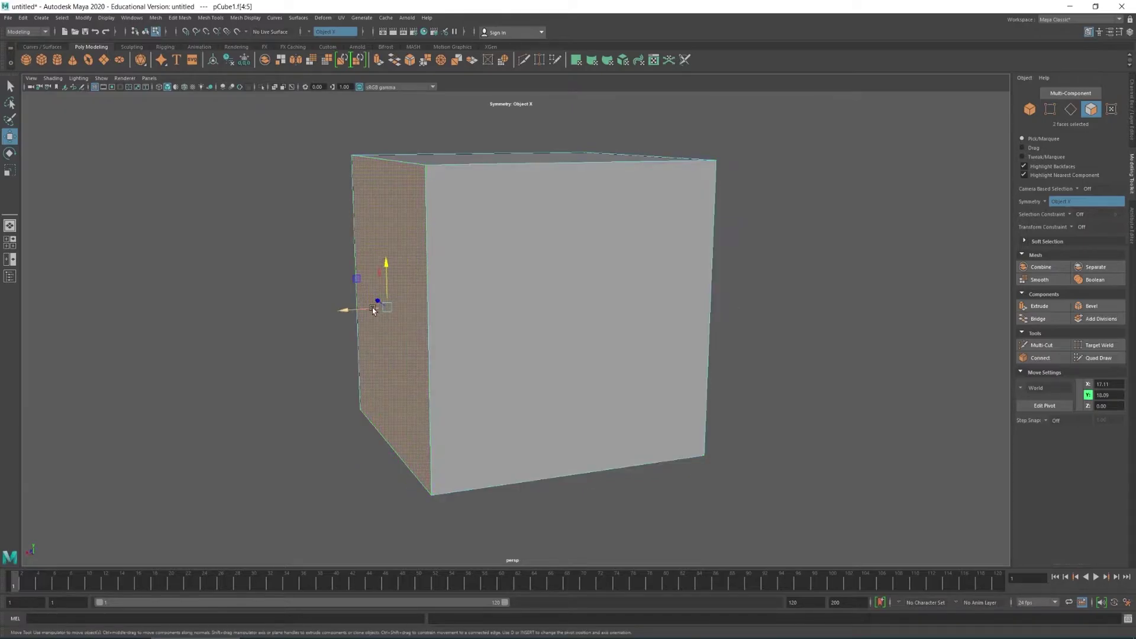
Step: Test Object X symmetry by selecting the cube's negative Z face and examining it from several sides
alt+drag(377, 319, 633, 322)
click(413, 337)
alt+drag(551, 324, 489, 328)
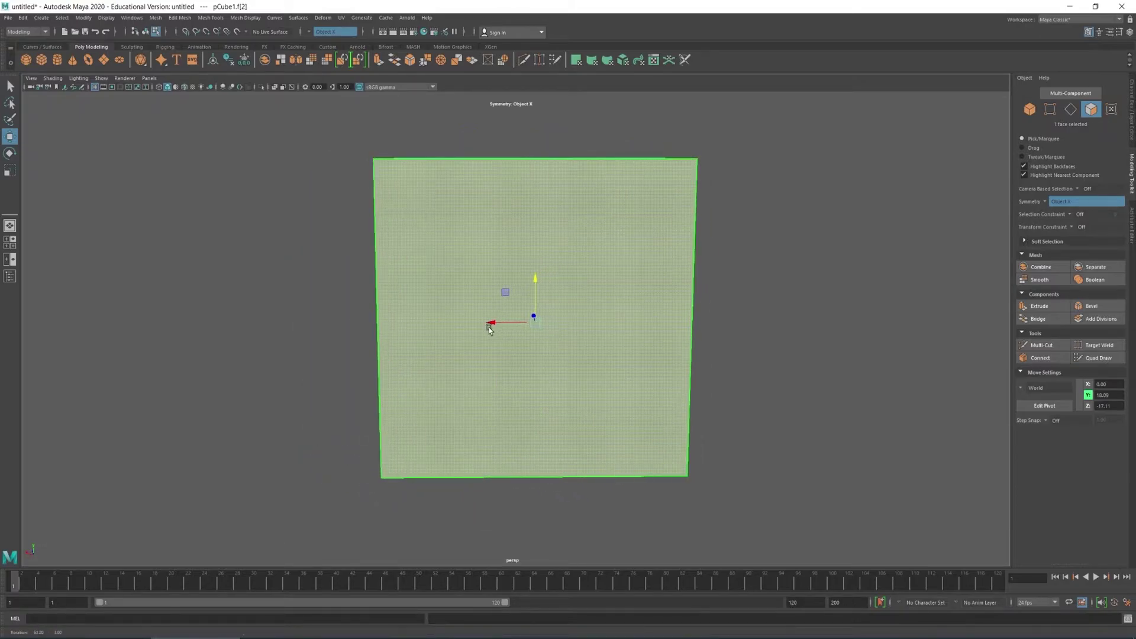
alt+drag(616, 355, 661, 465)
alt+drag(630, 234, 502, 276)
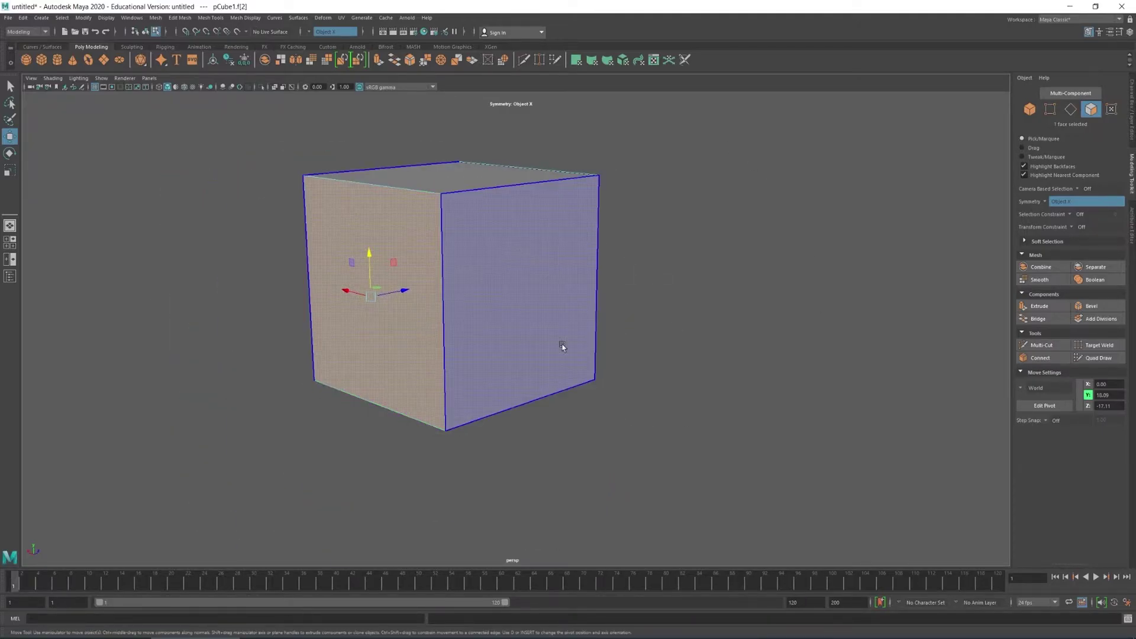
alt+drag(560, 345, 577, 297)
alt+drag(352, 127, 385, 242)
click(414, 244)
alt+drag(304, 276, 563, 338)
click(563, 337)
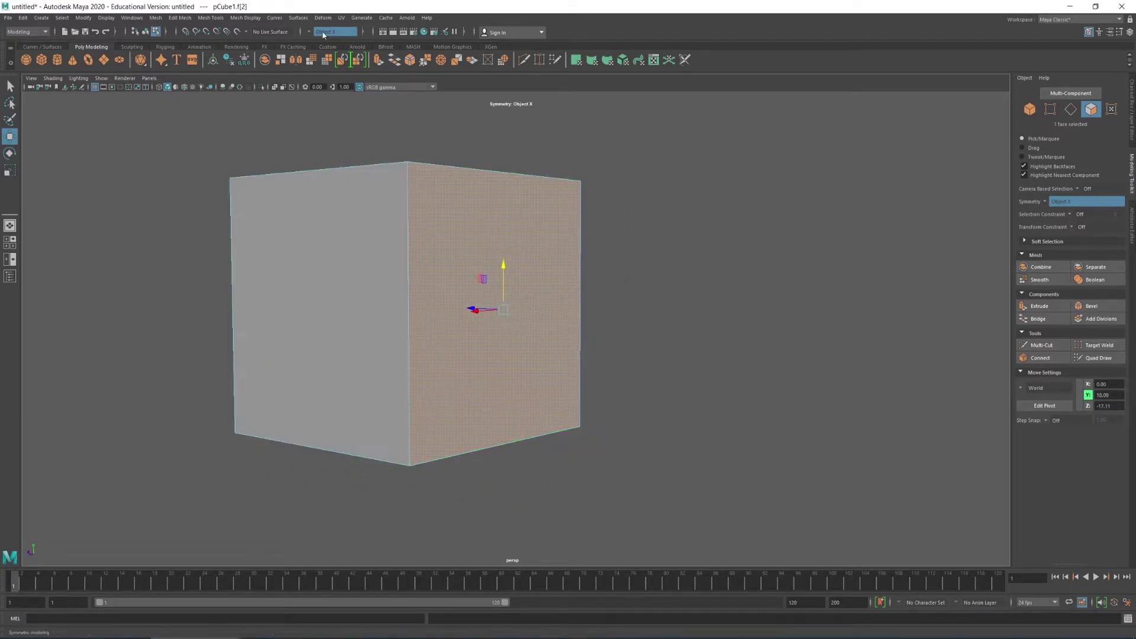
alt+drag(442, 172, 523, 358)
alt+drag(463, 325, 441, 323)
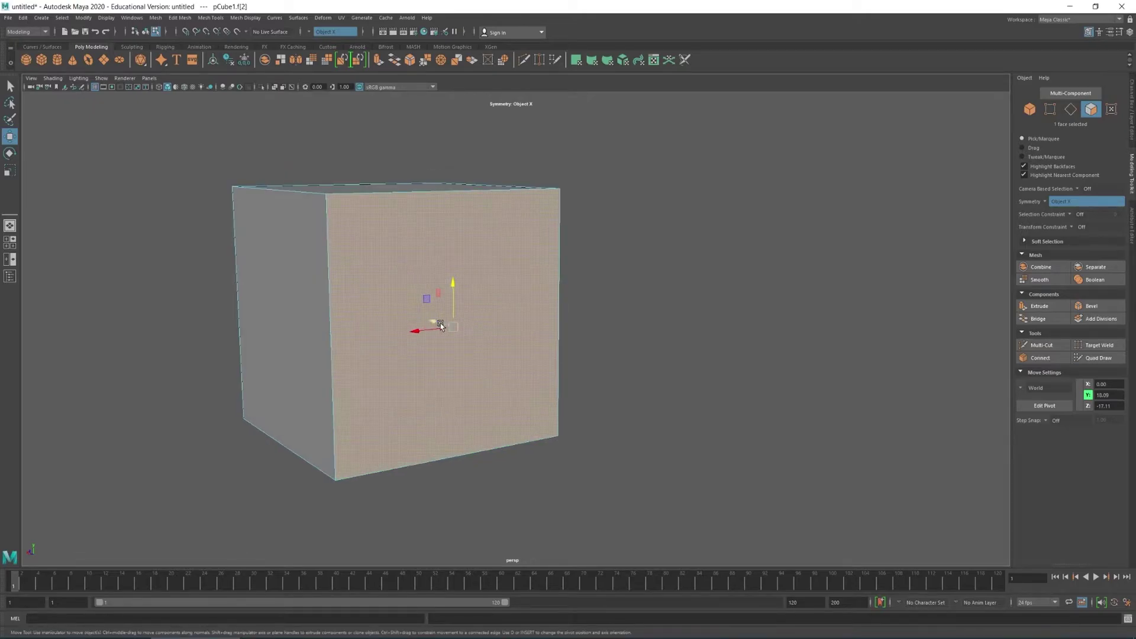
Step: Switch symmetry to Object Z and test it on the cube's Z-facing faces and its top face
click(309, 32)
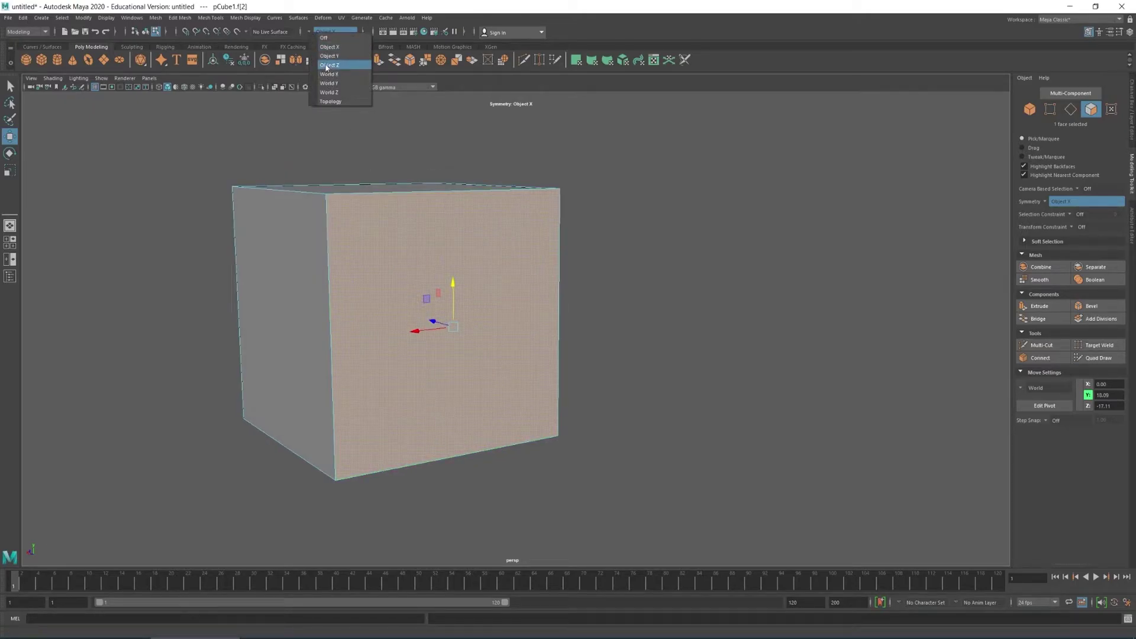
click(331, 66)
alt+drag(246, 157, 355, 164)
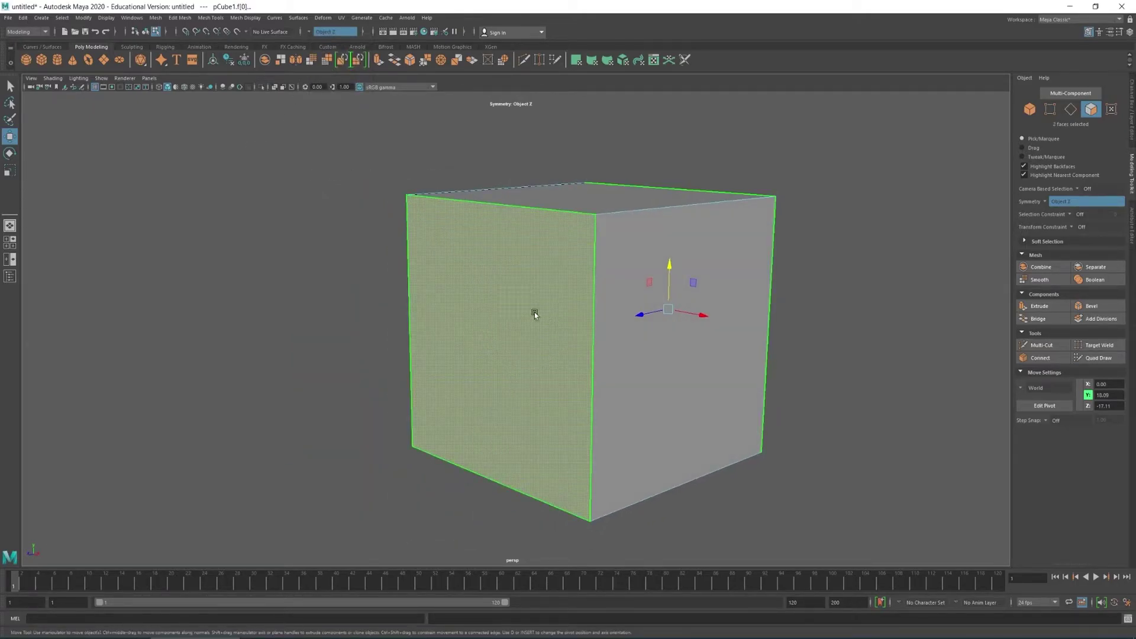
alt+drag(534, 311, 473, 317)
click(556, 195)
alt+drag(555, 196, 554, 209)
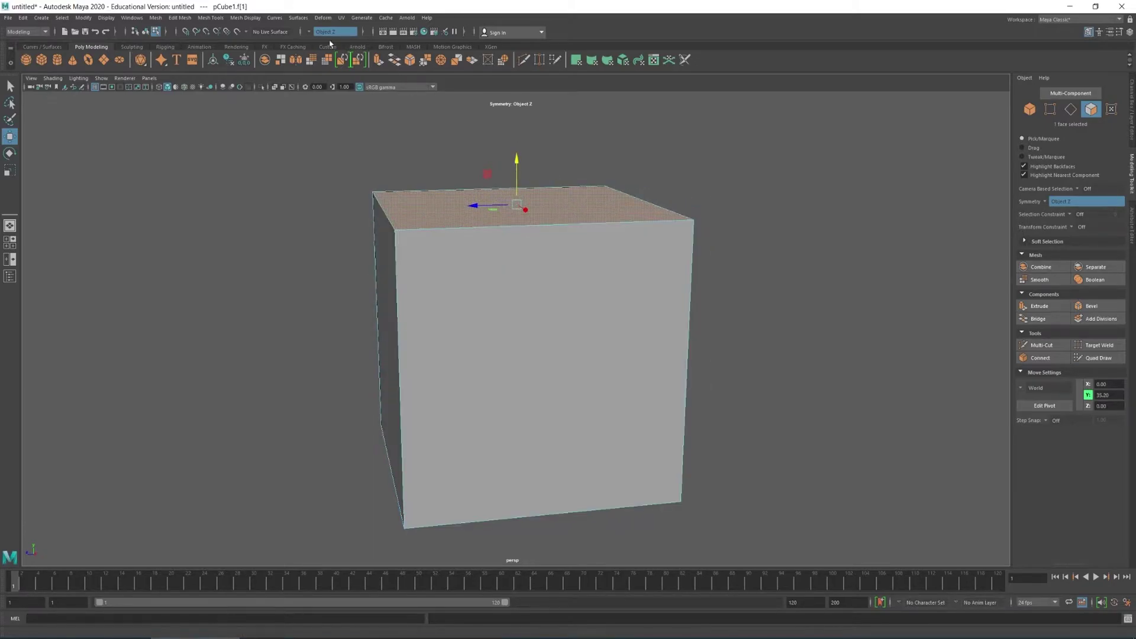
Step: Switch symmetry to Object Y and test it on the cube's top and bottom pair and a side face
click(311, 33)
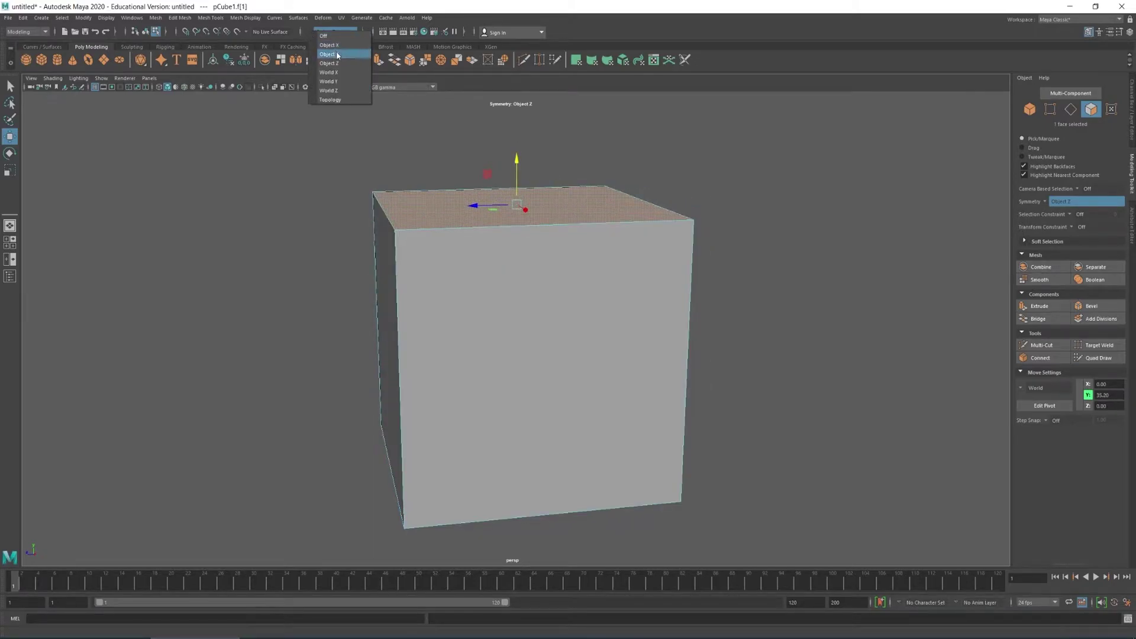
click(332, 77)
alt+drag(466, 206, 474, 157)
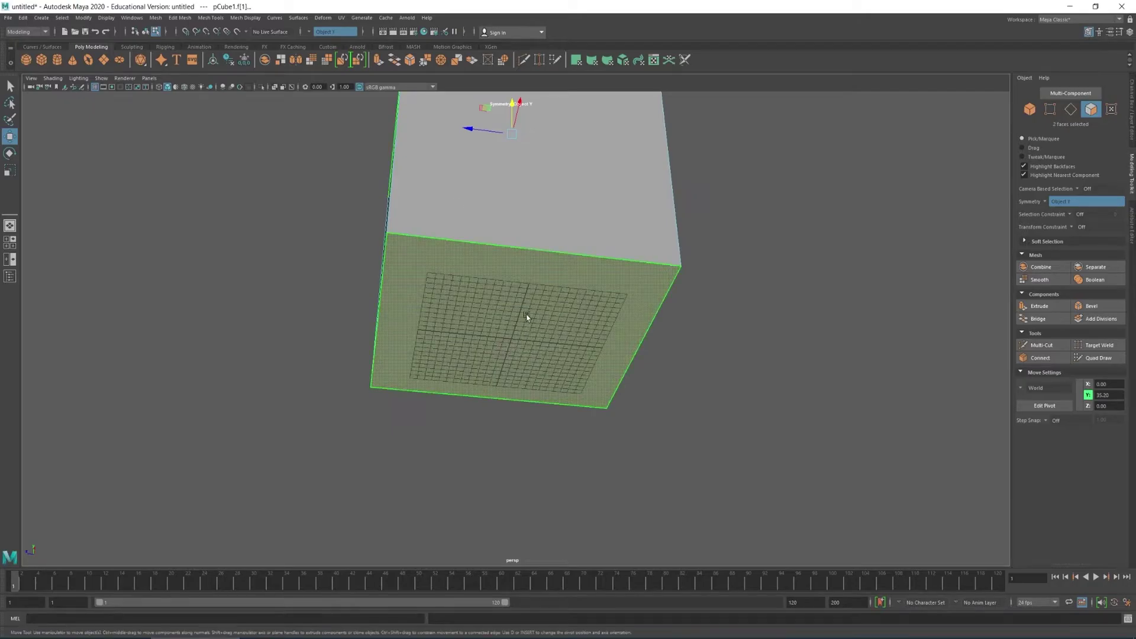
alt+drag(555, 282, 499, 330)
click(503, 328)
alt+drag(576, 309, 467, 254)
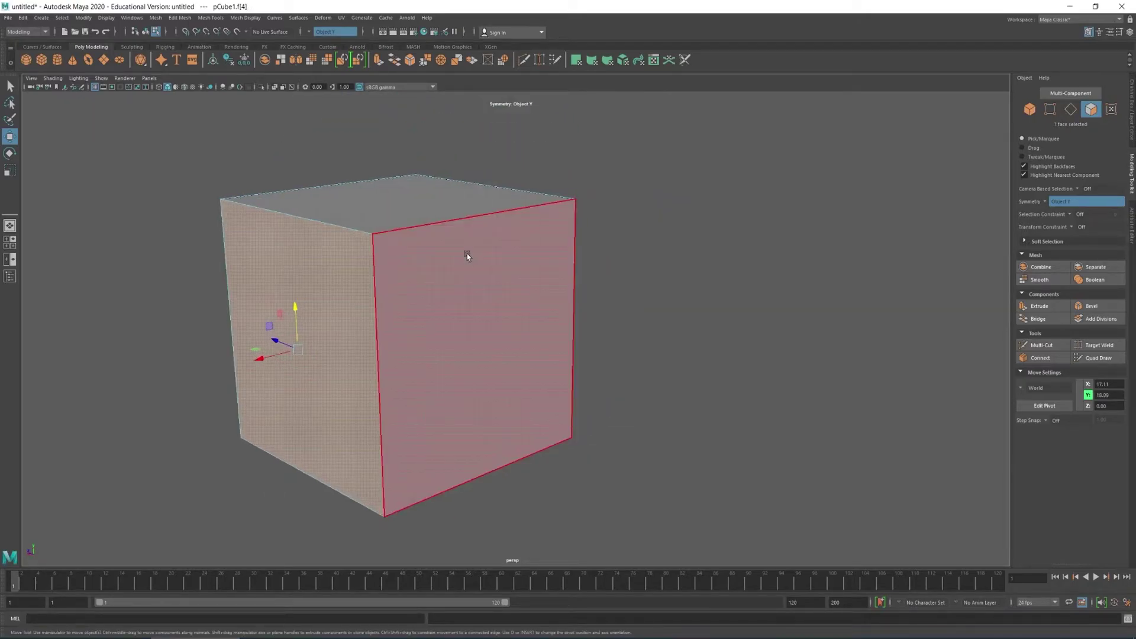
Step: Set symmetry back to Object X and check the mirrored selection of the two X-facing side faces
click(310, 33)
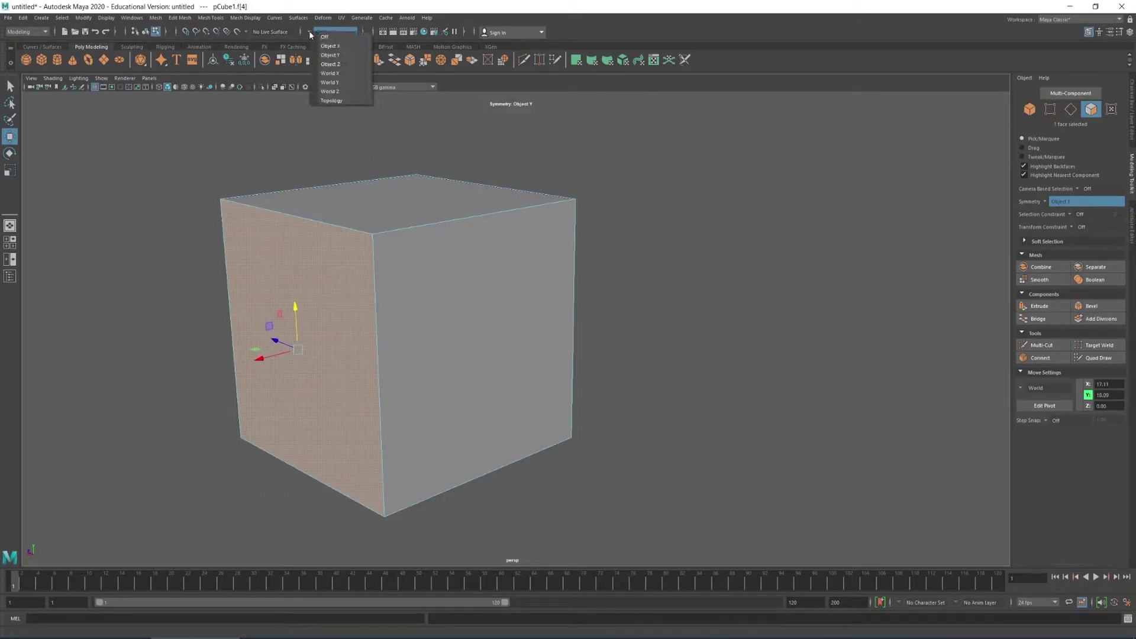
click(336, 48)
alt+drag(332, 160, 410, 265)
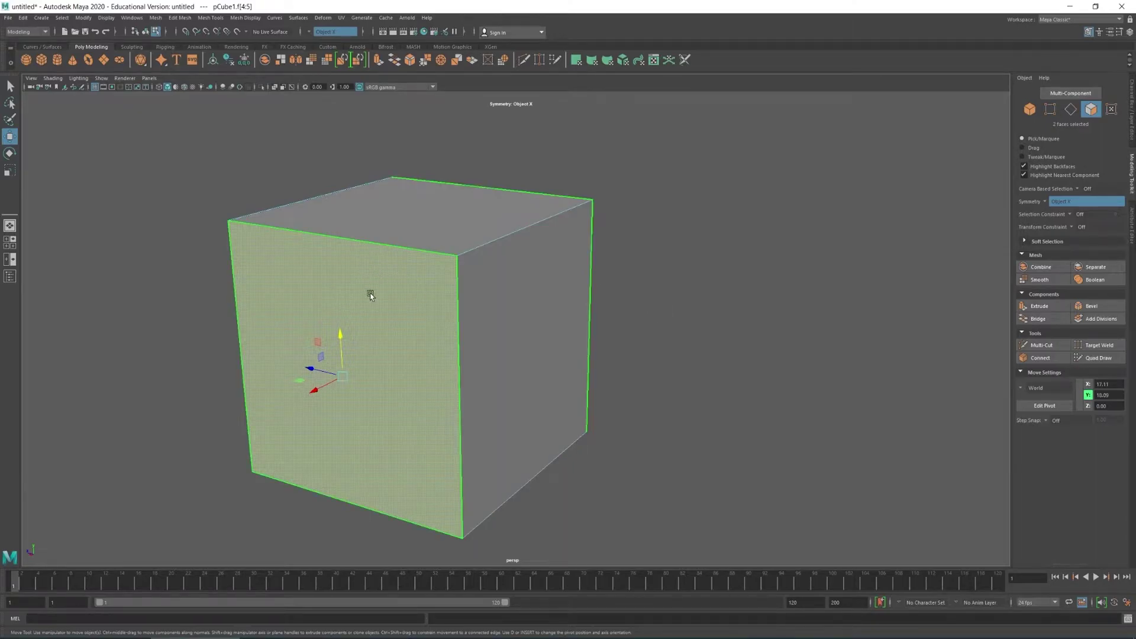
alt+drag(690, 294, 665, 288)
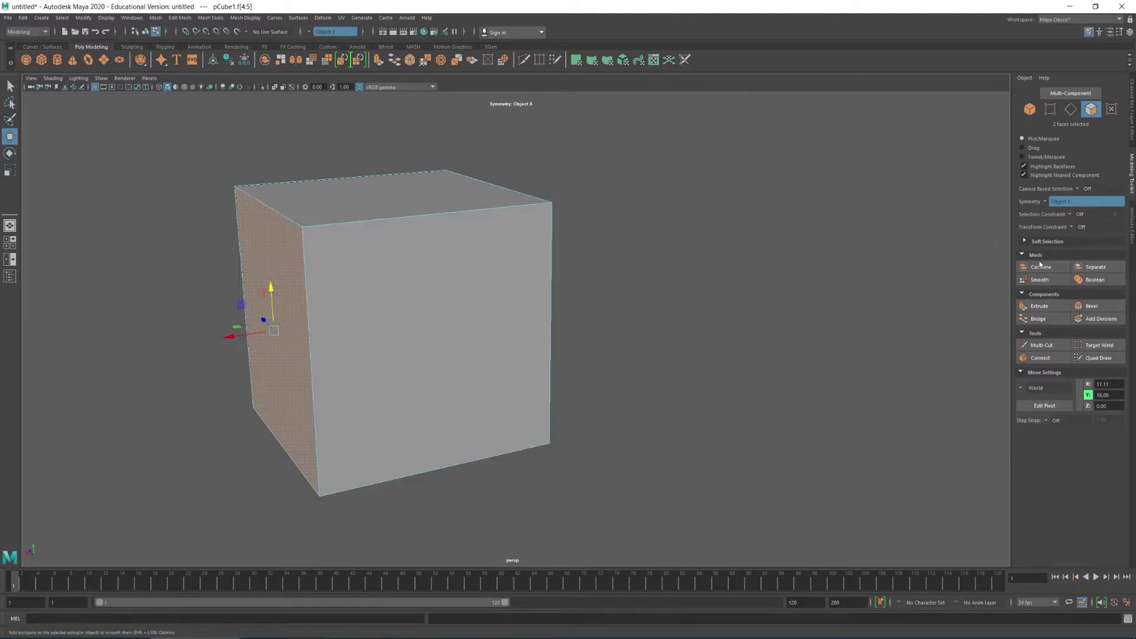
Step: Turn symmetry off and check the faces on the cube's sides
click(309, 33)
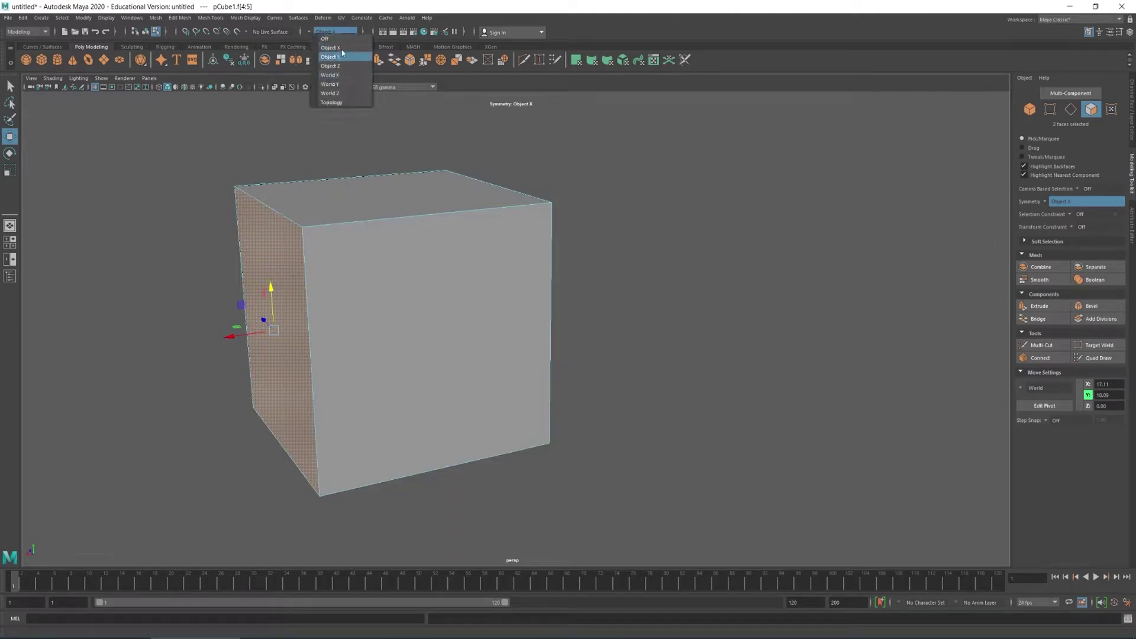
click(343, 40)
alt+drag(277, 177, 355, 174)
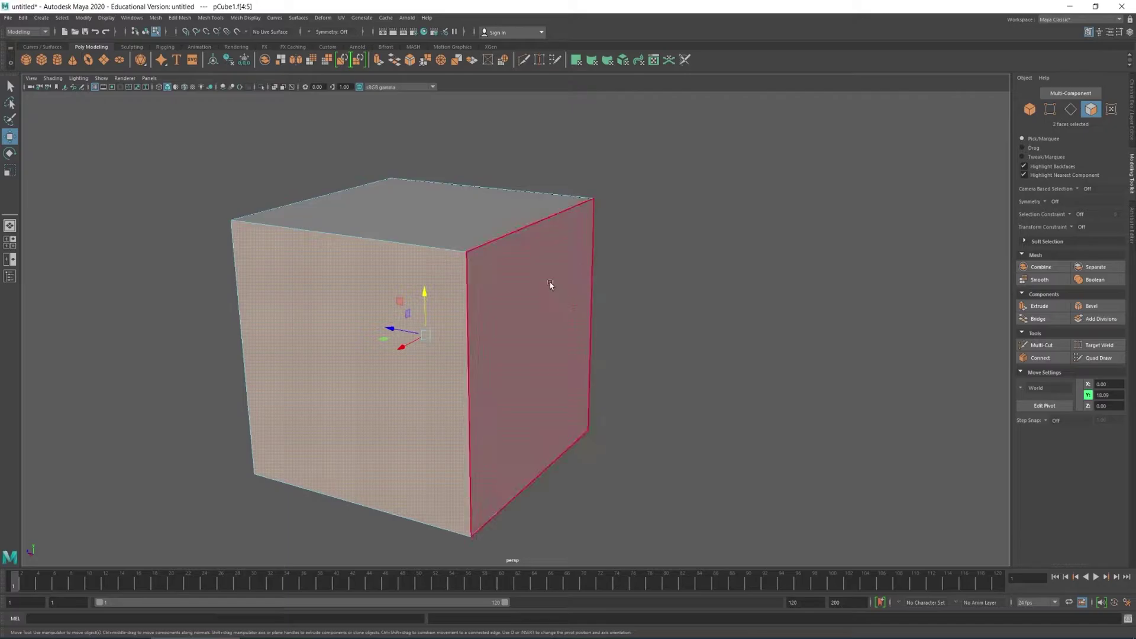
alt+drag(551, 284, 453, 284)
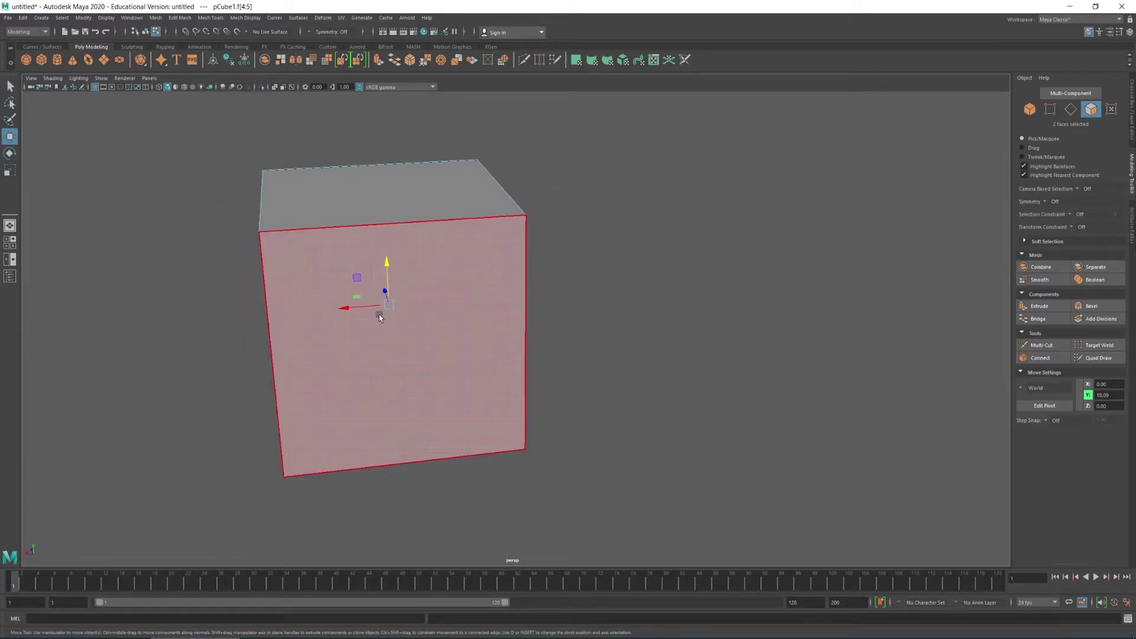
alt+drag(180, 284, 341, 322)
Step: Extrude the cube's positive X side face and scale it inward to leave an even border around it
click(301, 318)
key(r)
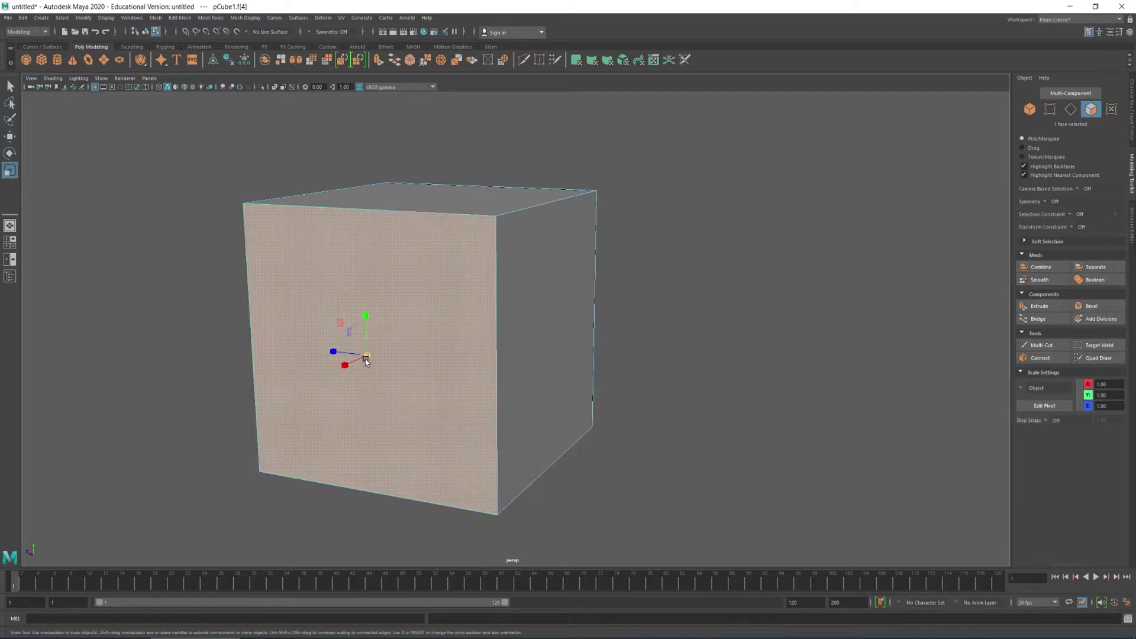
alt+drag(366, 361, 306, 360)
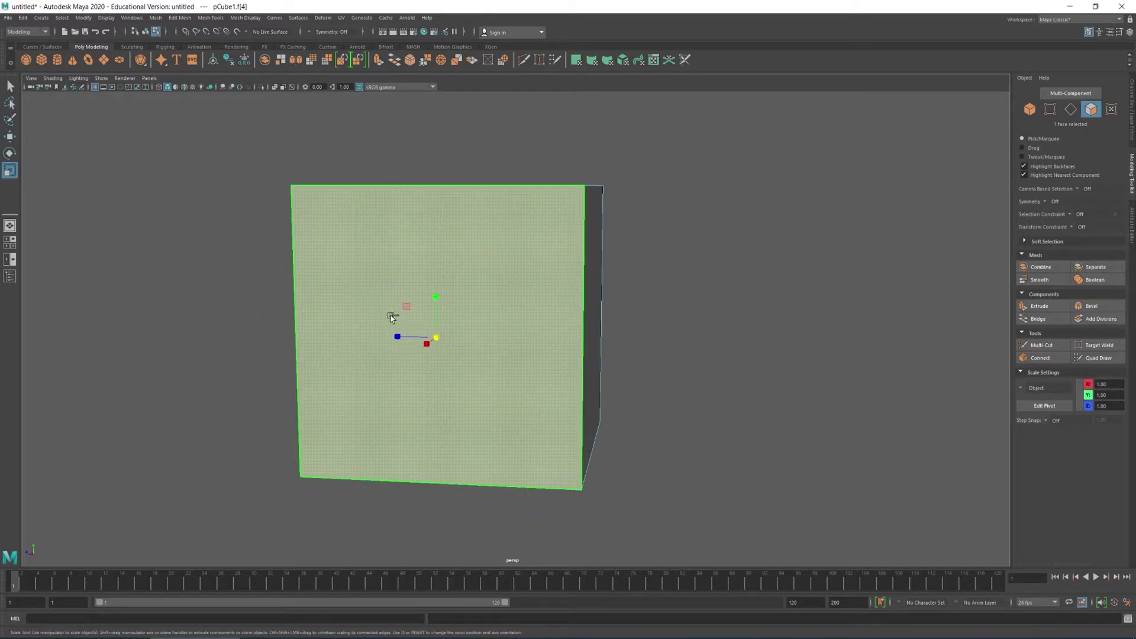
shift+drag(408, 309, 267, 339)
Step: Extrude the inner face into the cube along X to about 16.05 to form a shallow recess
key(w)
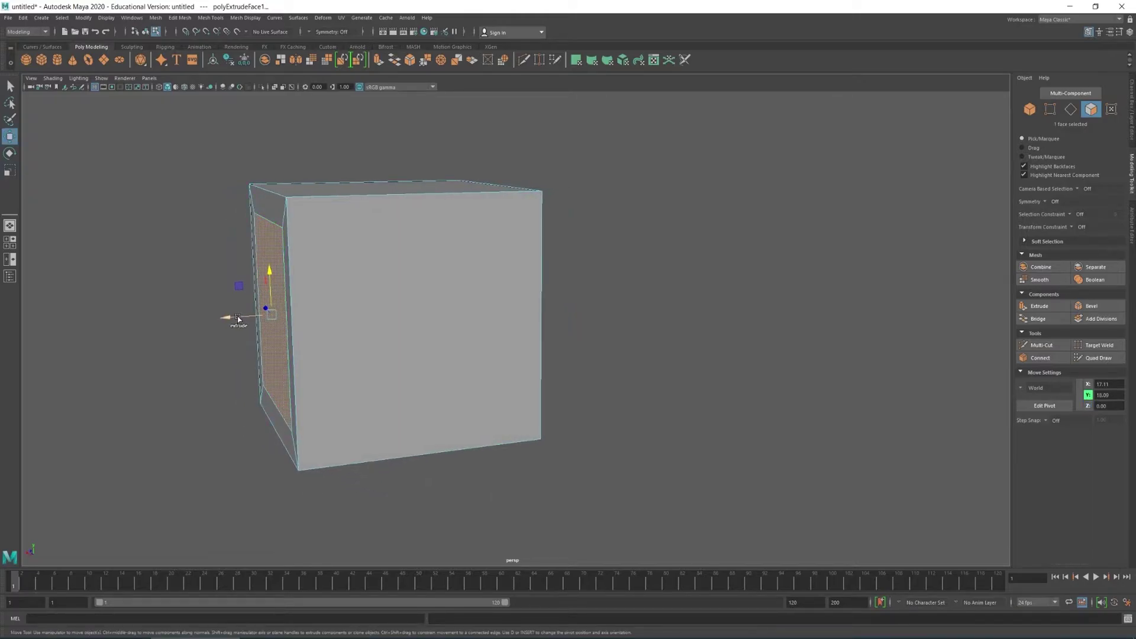
drag(237, 318, 307, 341)
key(ctrl+e)
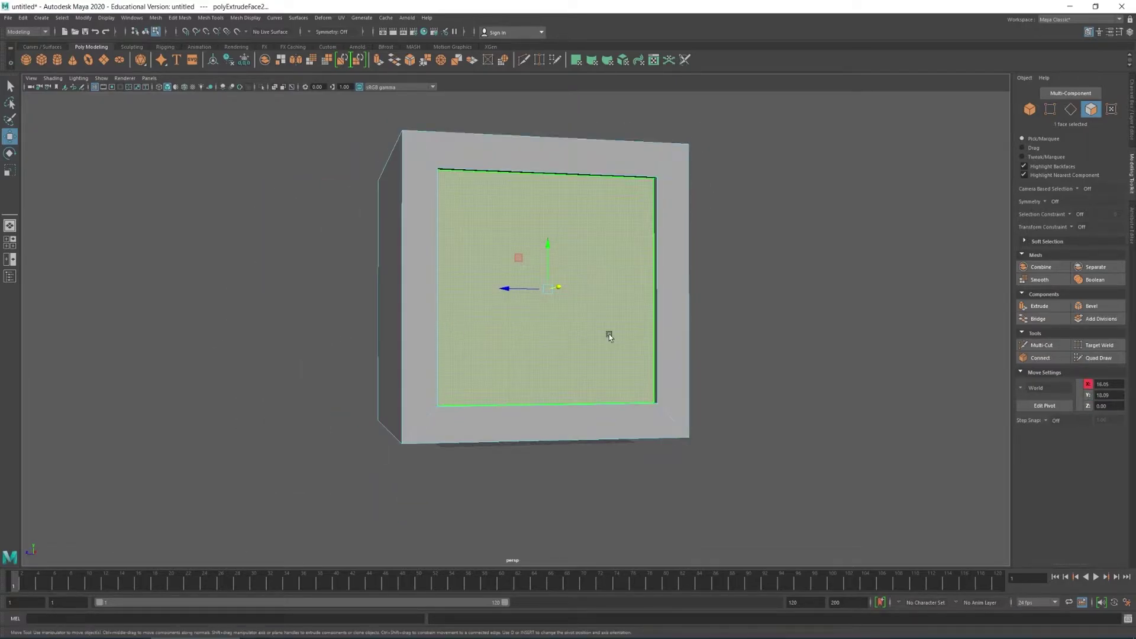
alt+drag(522, 162, 609, 203)
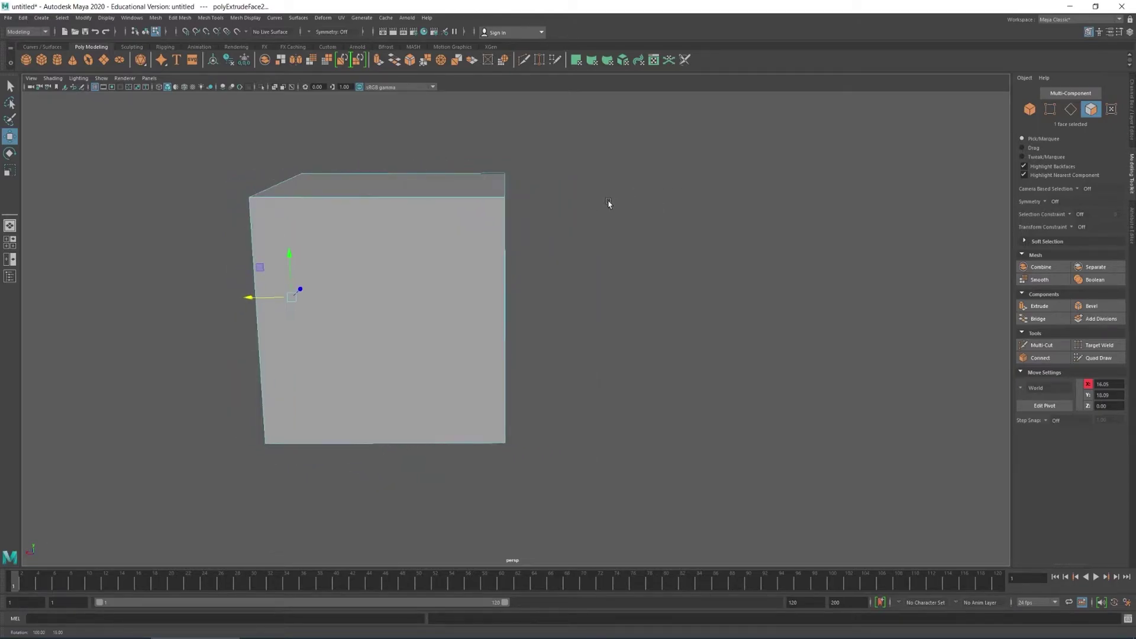
Step: Move the cube's four rear corner vertices along X to about 15.82, flattening it into a thin framed panel
click(1048, 110)
drag(451, 144, 679, 533)
alt+drag(517, 314, 263, 300)
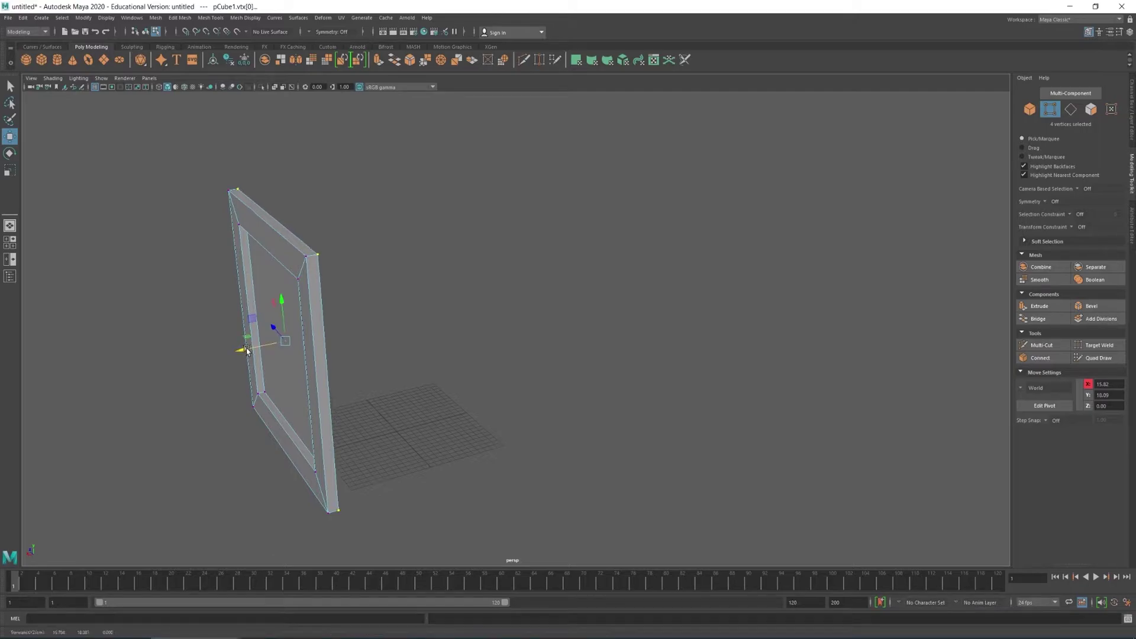
alt+drag(243, 349, 310, 337)
Step: Return to object selection with the framed panel selected and inspect its front
key(q)
alt+middle_drag(796, 269, 762, 289)
click(1032, 110)
click(1031, 110)
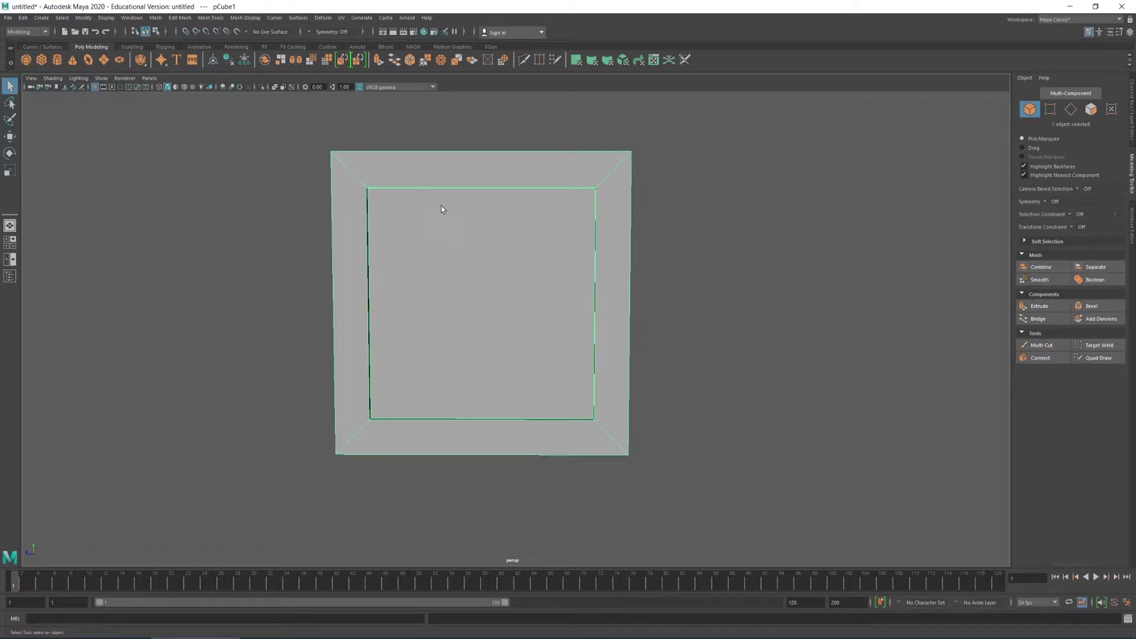
alt+drag(595, 384, 700, 305)
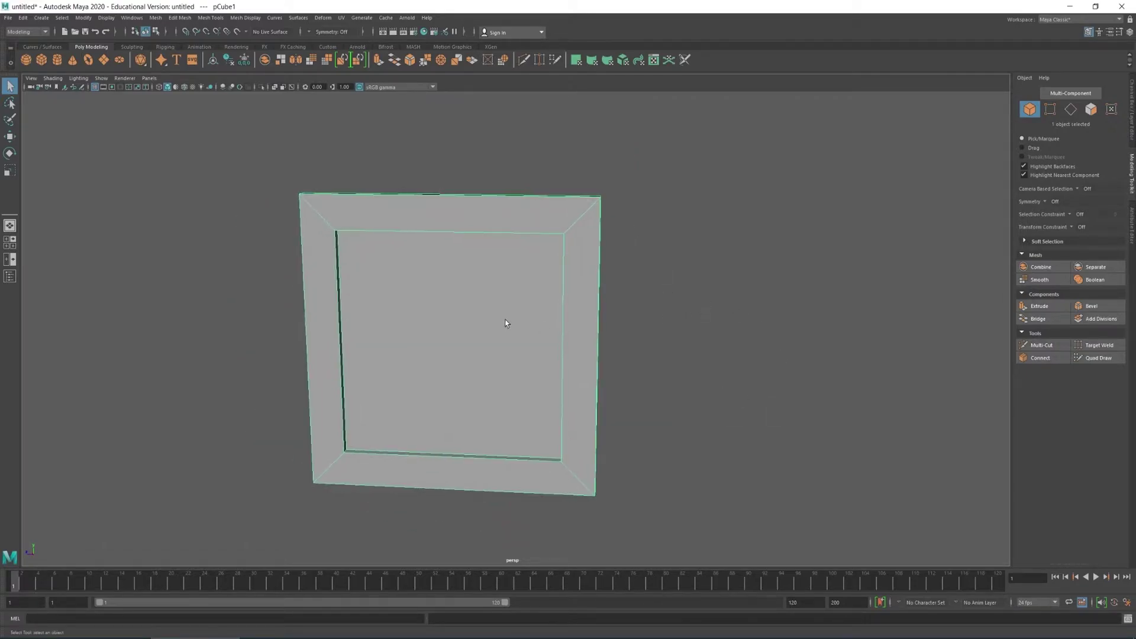
Step: Extract the recessed inner square face from the framed panel as a separate surface
click(1090, 109)
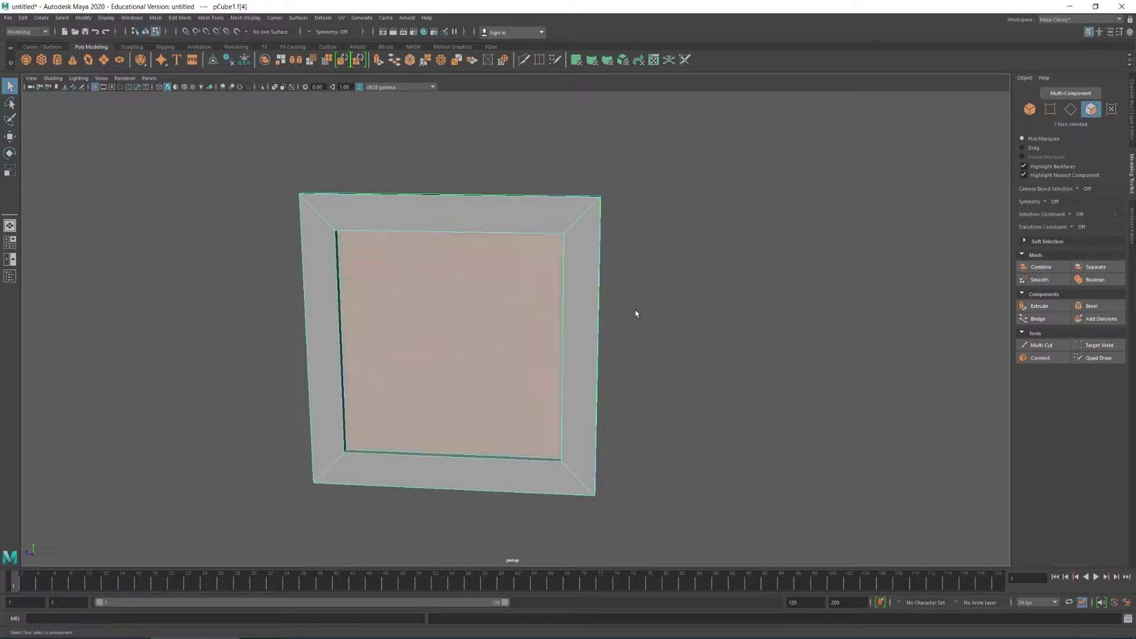
alt+drag(698, 372, 688, 356)
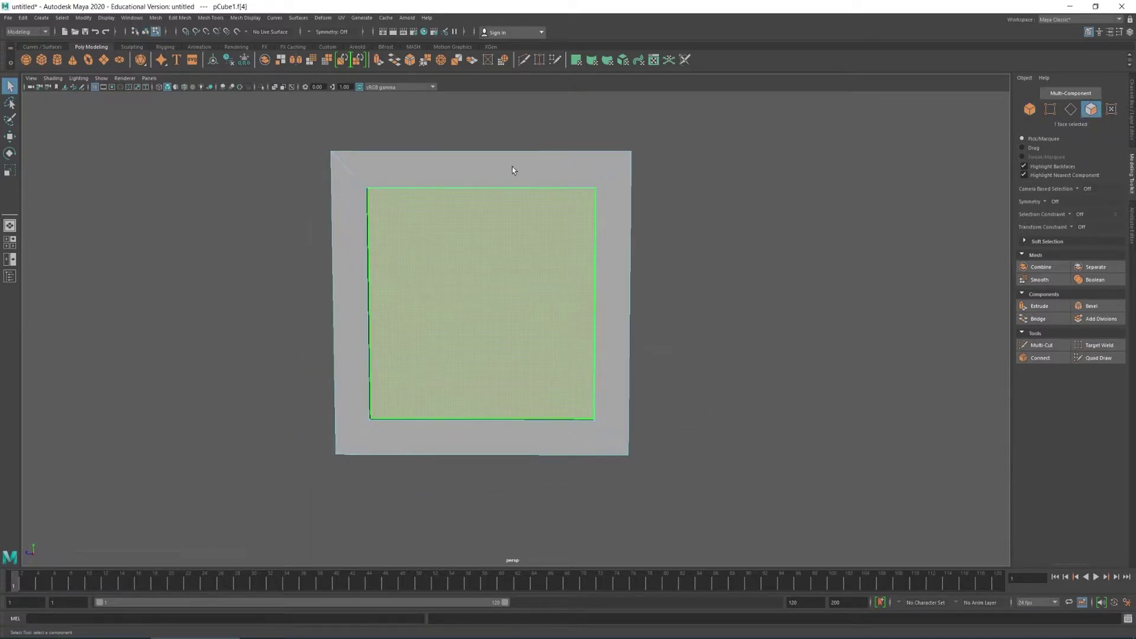
click(281, 60)
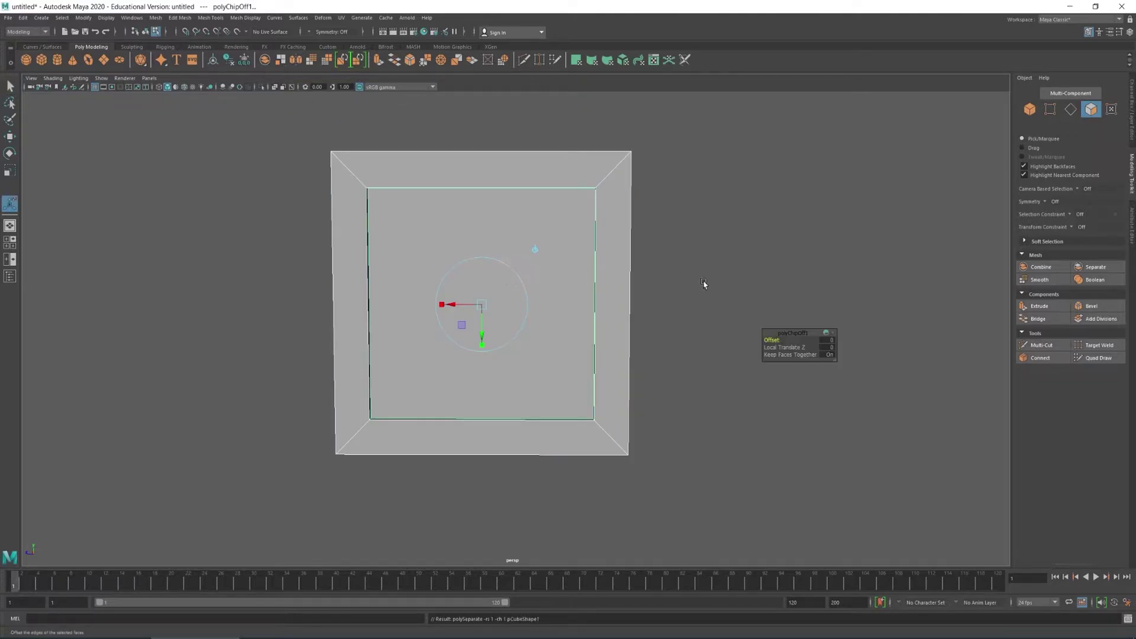
click(732, 269)
key(q)
click(552, 283)
alt+drag(536, 293, 541, 293)
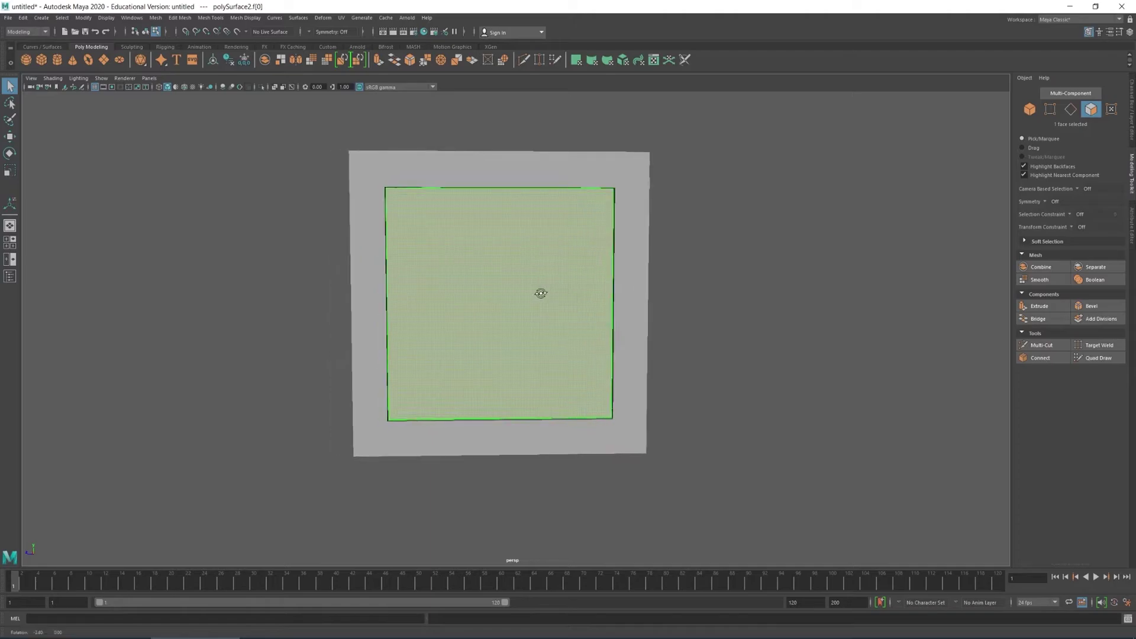
Step: Connect the upper and lower edges of the extracted inner face with 3 segments, adding three evenly spaced vertical edges
click(1071, 109)
drag(515, 146, 547, 535)
alt+drag(616, 457, 619, 458)
click(506, 145)
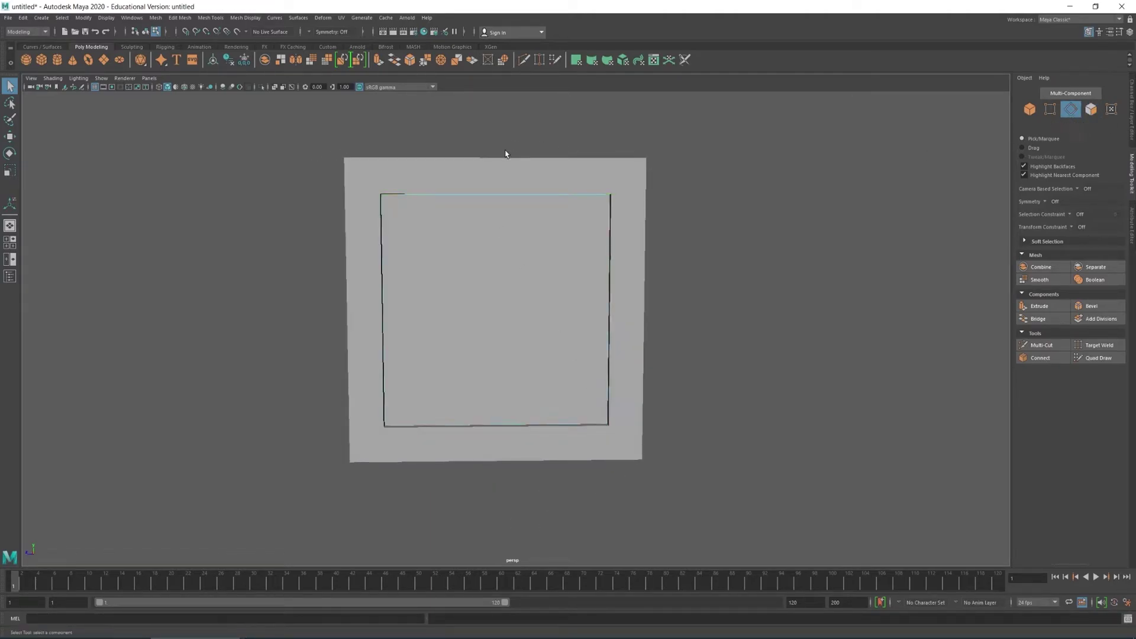
drag(496, 147, 497, 288)
click(496, 346)
shift+drag(496, 456, 497, 473)
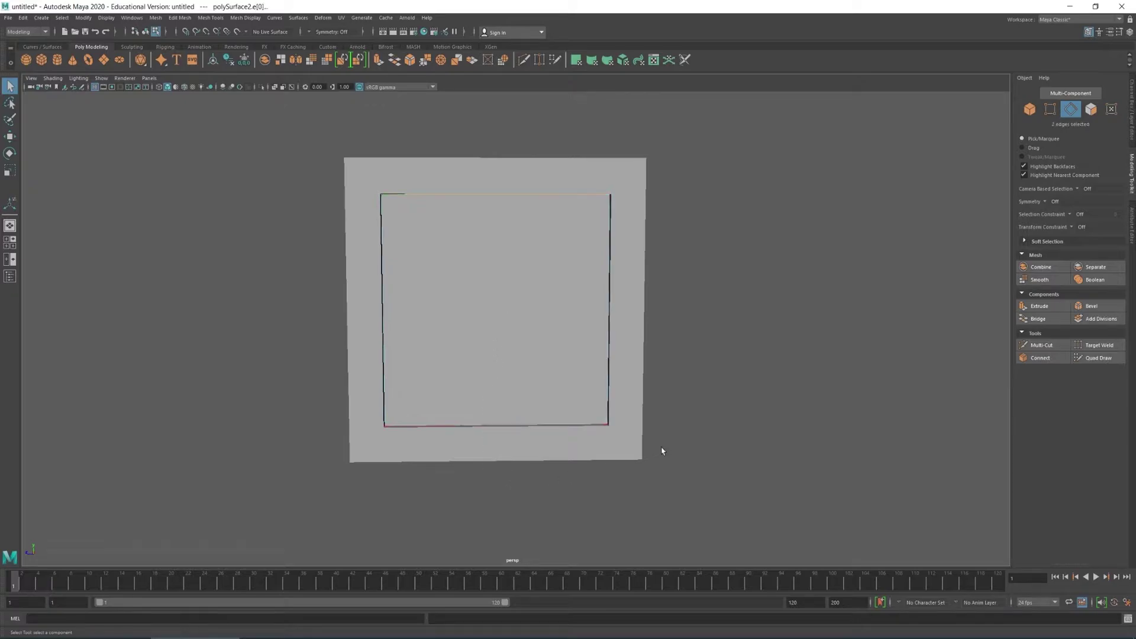
alt+drag(662, 451, 744, 384)
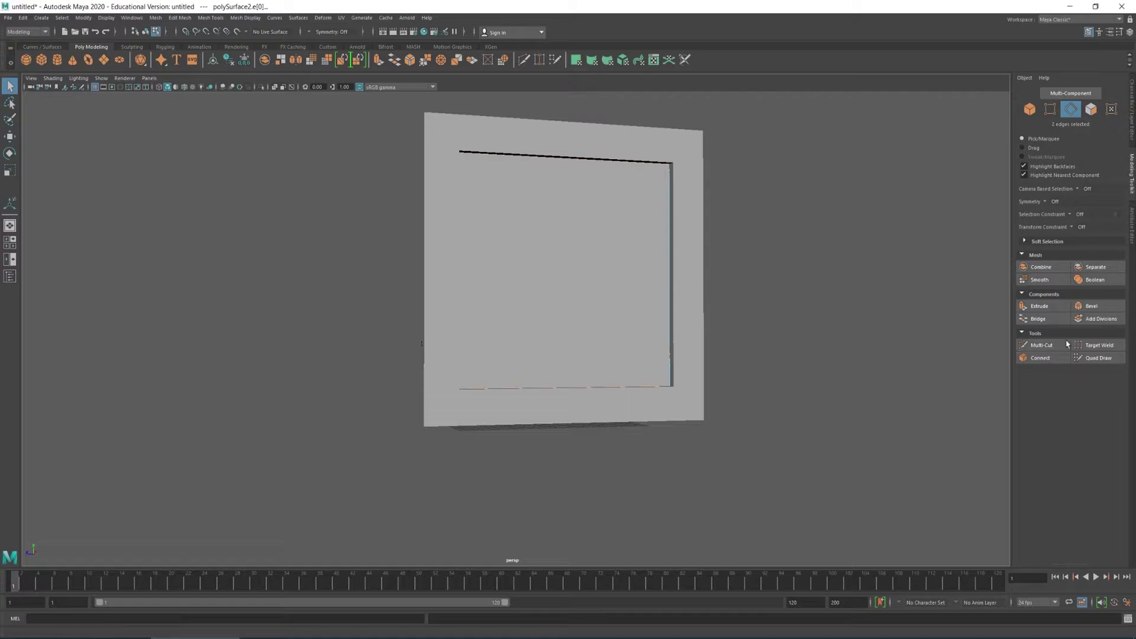
click(1051, 358)
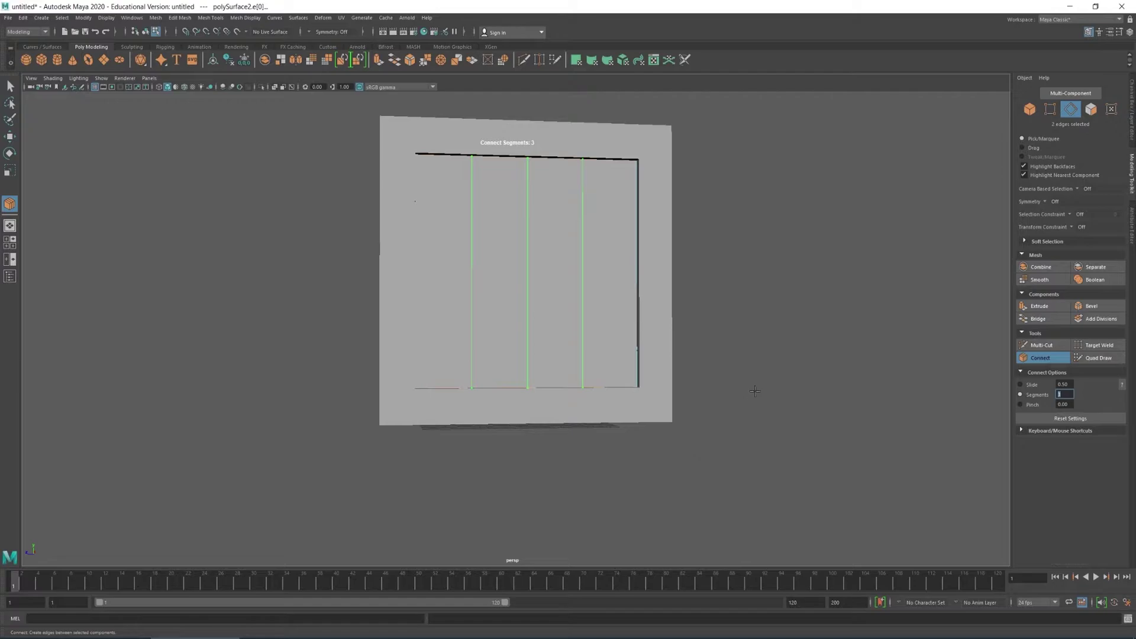
alt+drag(746, 385, 736, 384)
key(q)
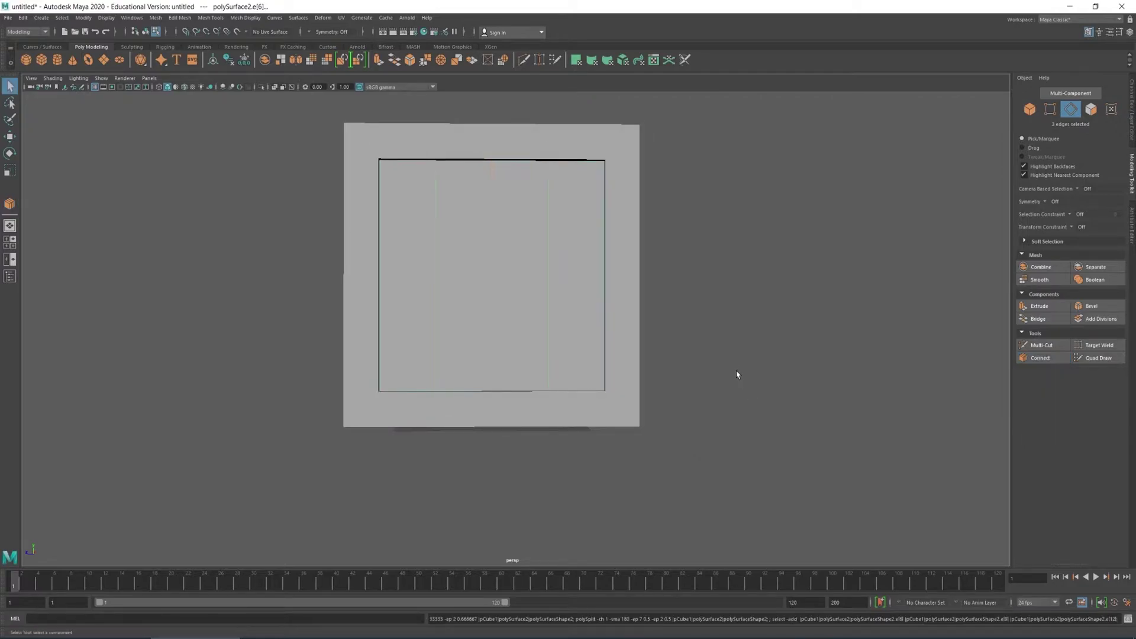
alt+drag(669, 331, 514, 391)
alt+drag(438, 418, 696, 327)
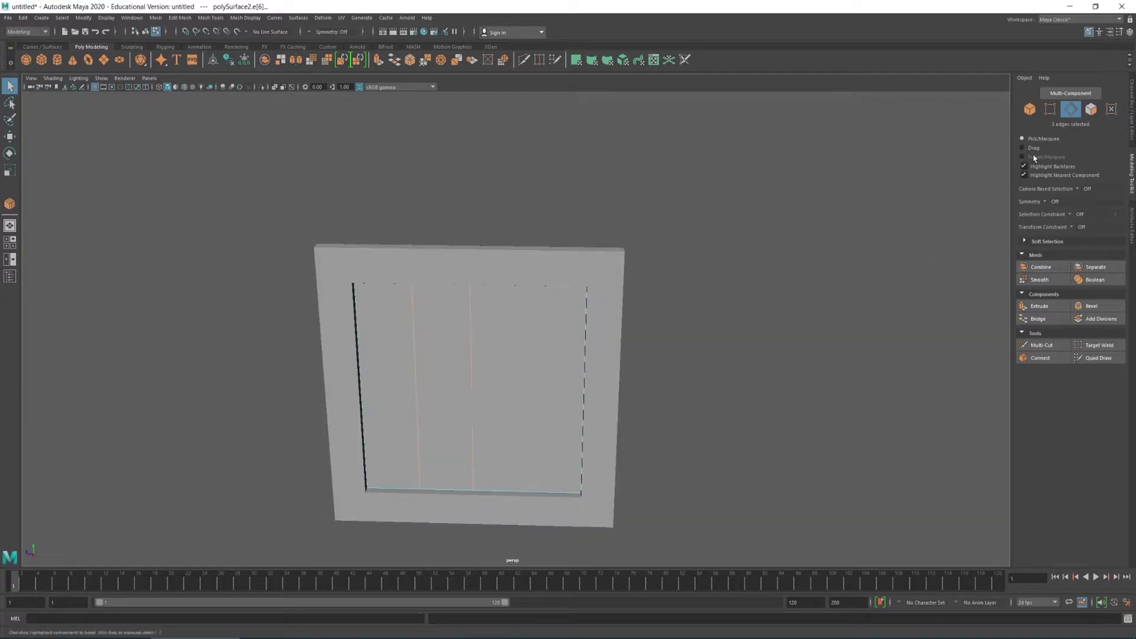
click(1089, 110)
alt+drag(678, 383, 671, 373)
alt+drag(594, 314, 606, 308)
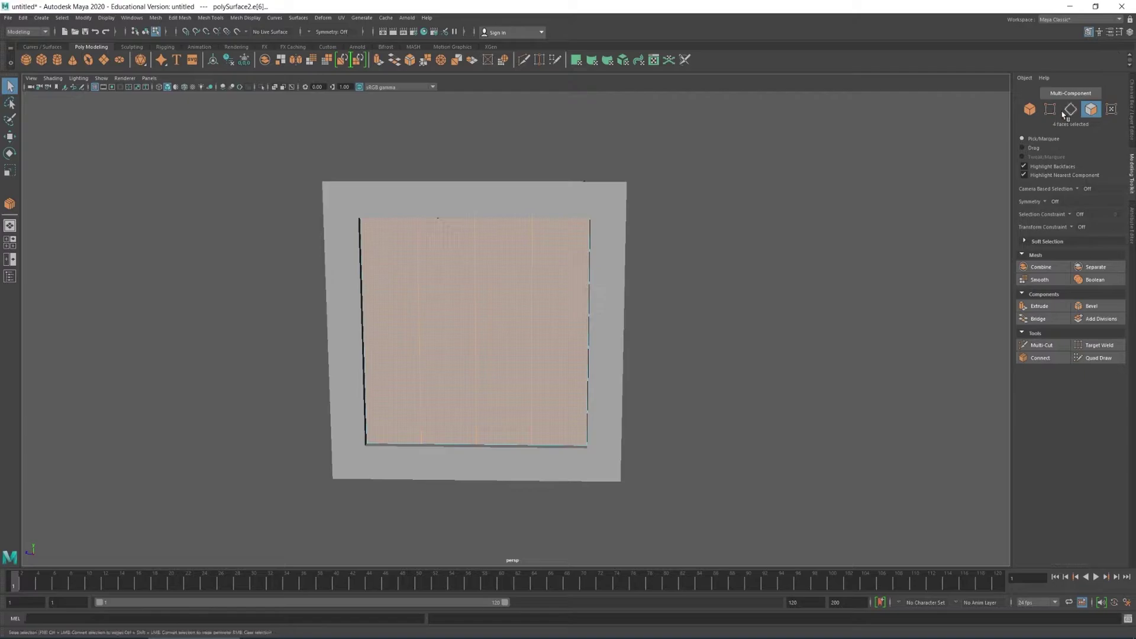
key(ctrl+z)
Step: Bevel the three vertical edges of the inner face with a fraction of 0.1 to form narrow strips
drag(500, 320, 502, 322)
alt+drag(642, 355, 699, 360)
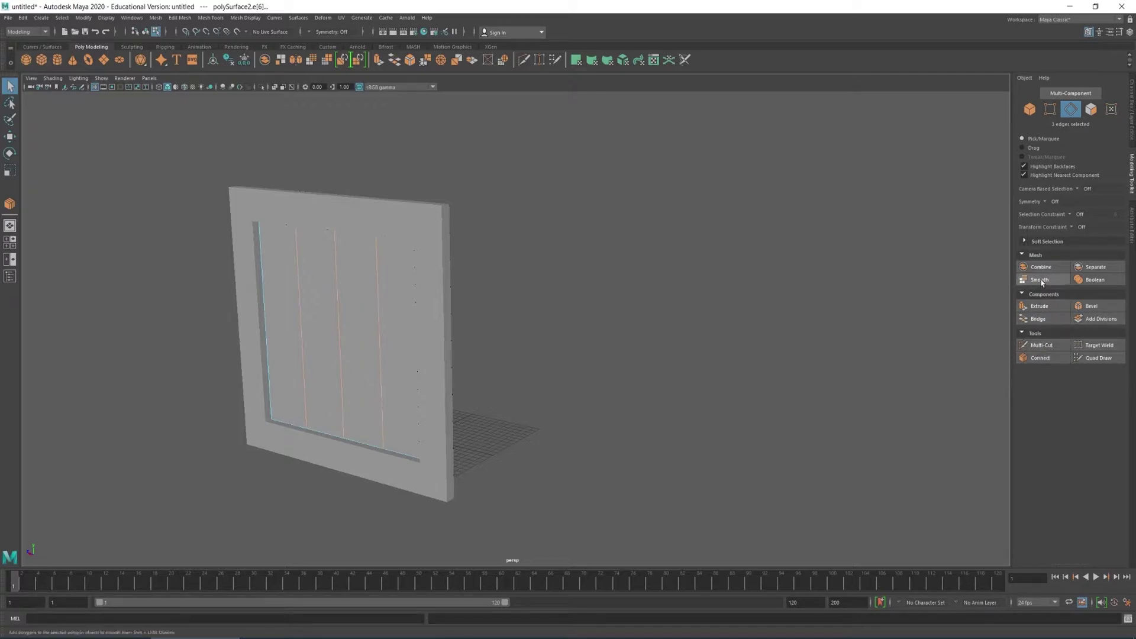
click(1091, 305)
alt+drag(342, 395, 408, 383)
drag(777, 341, 777, 340)
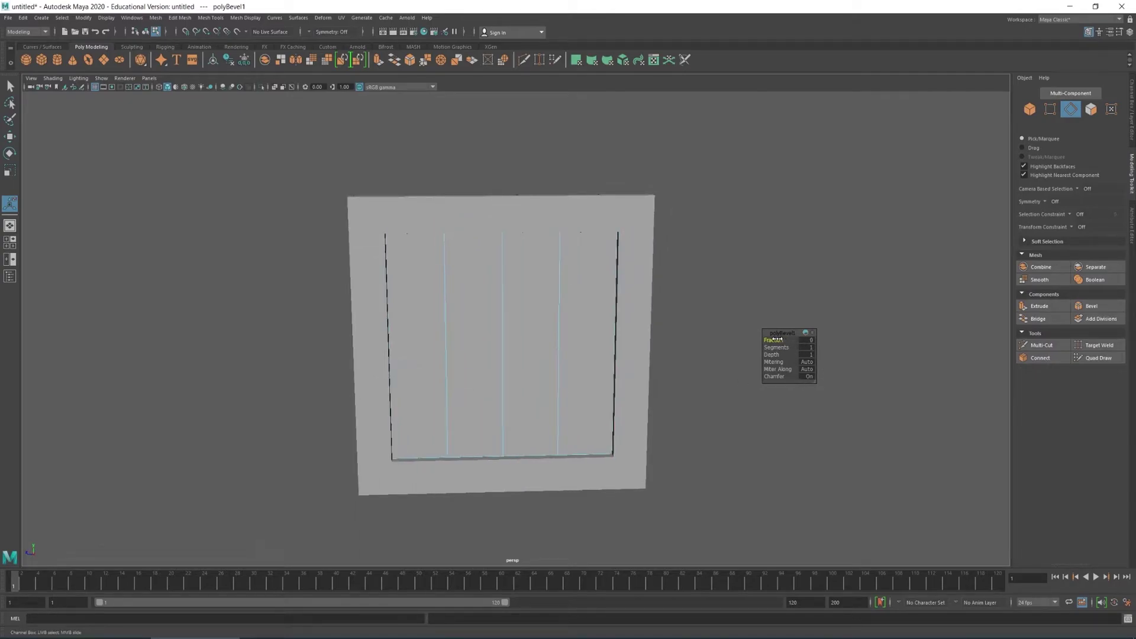
drag(777, 340, 467, 344)
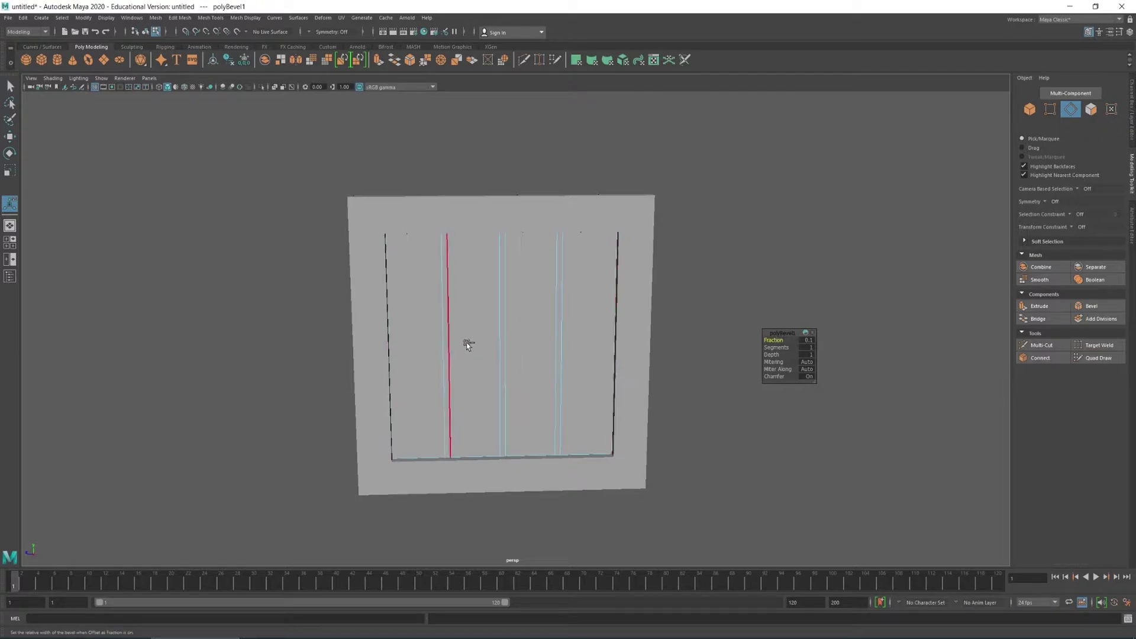
scroll(471, 336, up, 5)
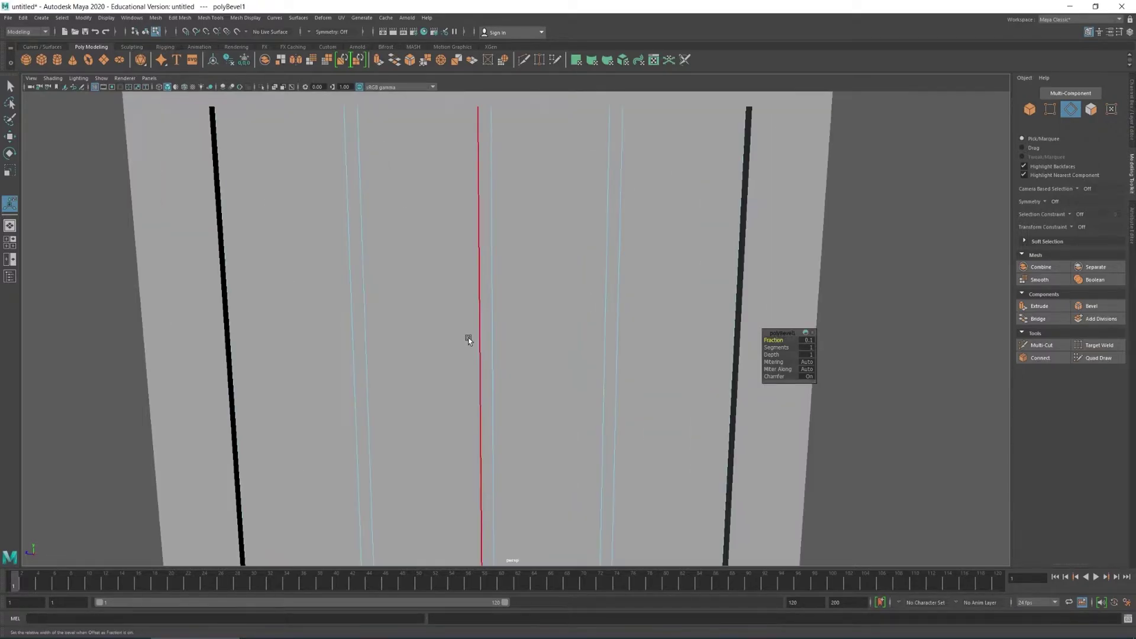
scroll(467, 338, down, 1)
key(q)
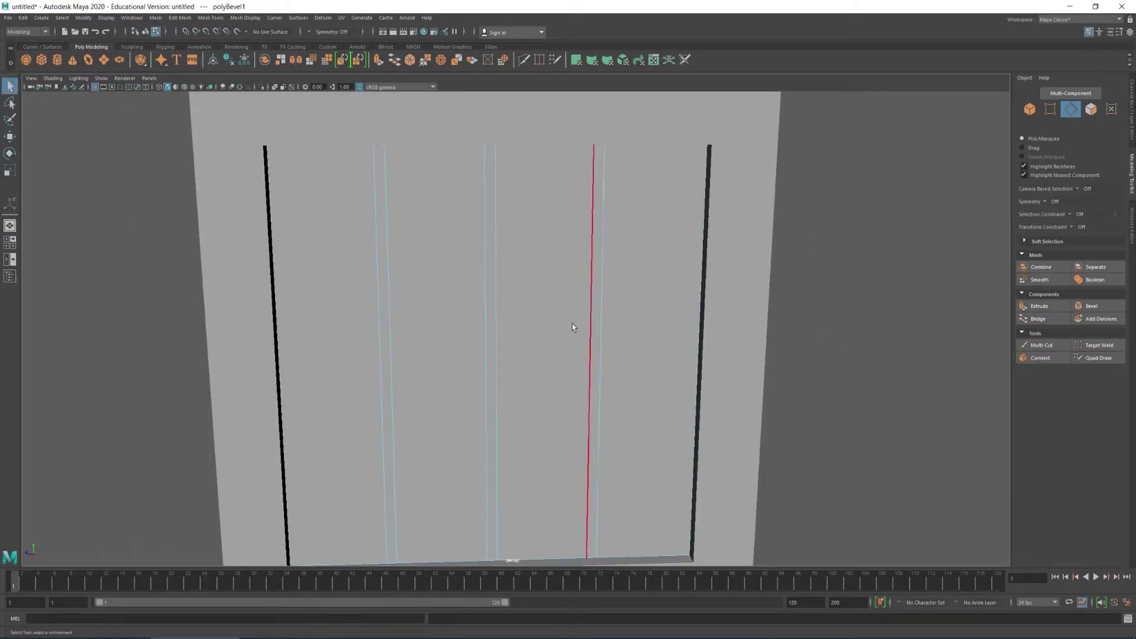
Step: Scale each of the three narrow strip faces along Z to make them thinner
click(1091, 108)
key(r)
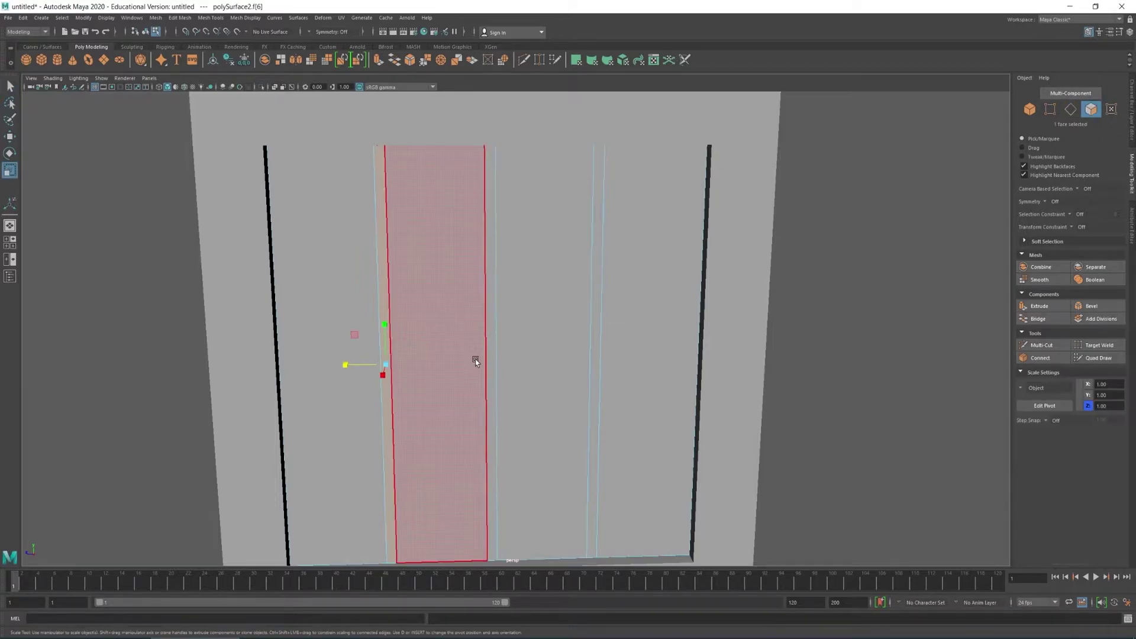
alt+drag(449, 353, 433, 346)
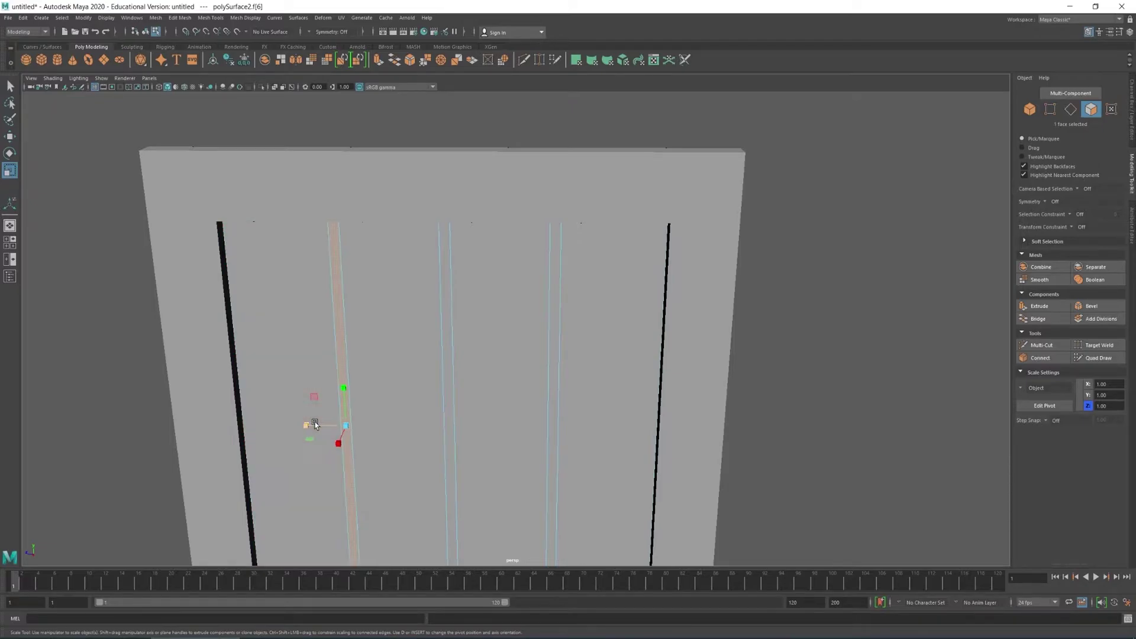
drag(306, 425, 329, 425)
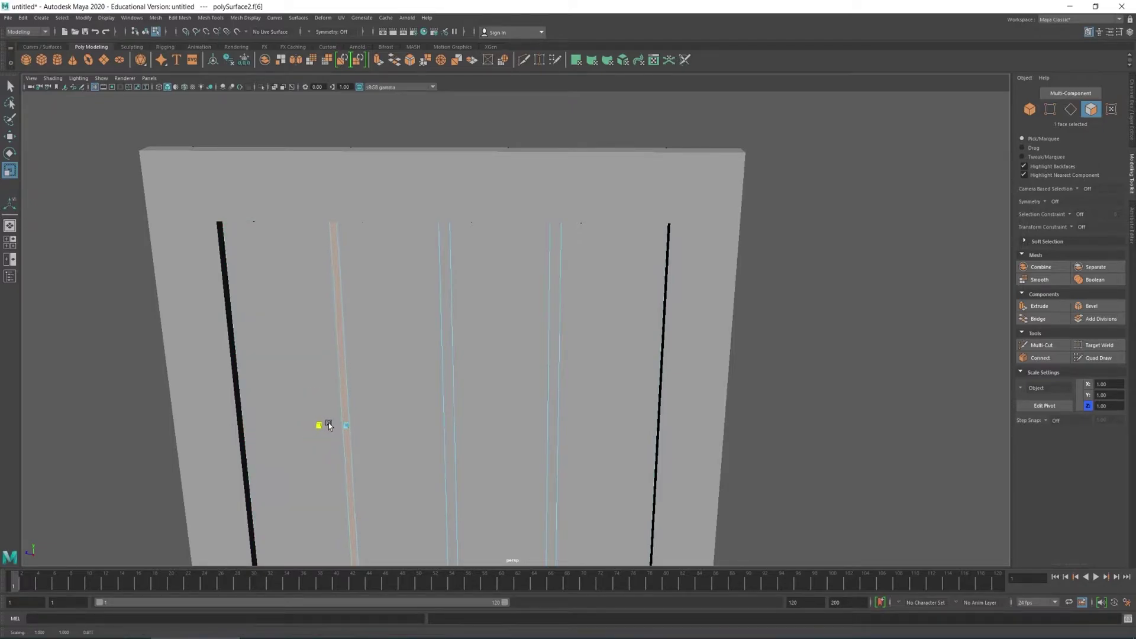
click(444, 347)
drag(428, 427, 438, 429)
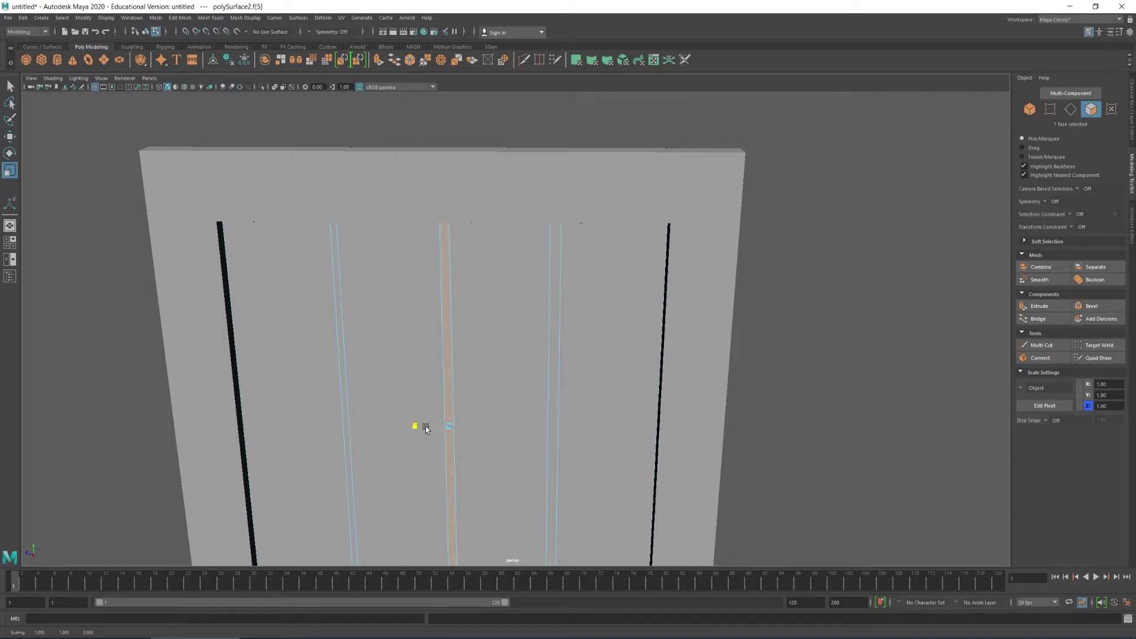
alt+drag(427, 427, 428, 410)
alt+middle_drag(429, 411, 405, 459)
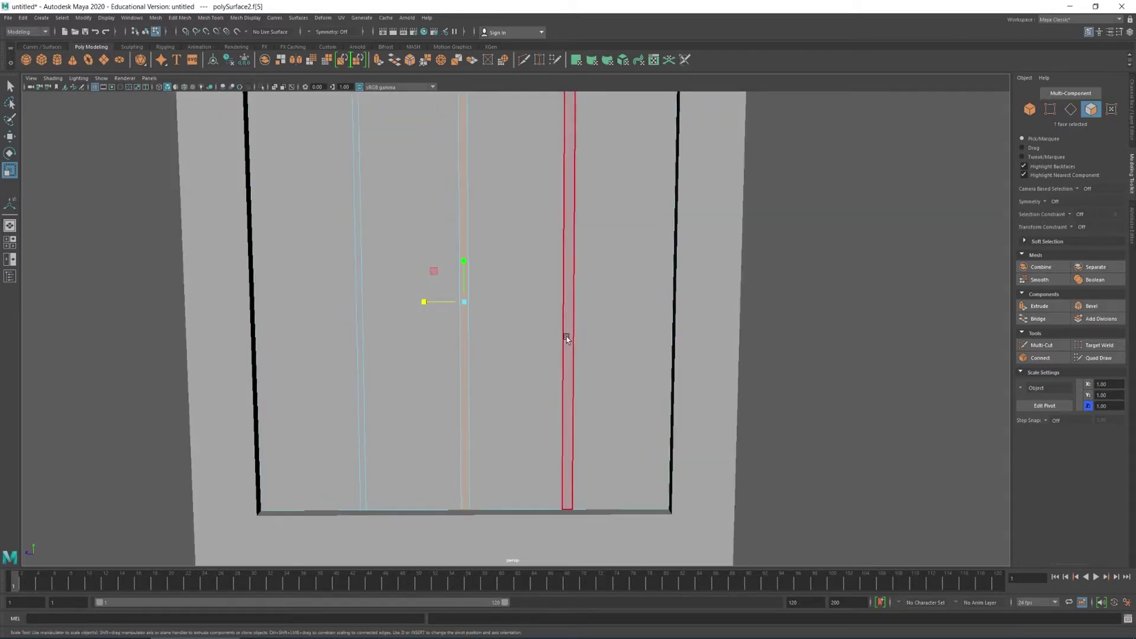
click(566, 335)
drag(530, 305, 530, 329)
Step: Extrude the three strip faces backward along X to about 15.07 to cut vertical grooves, and clear the selection
key(w)
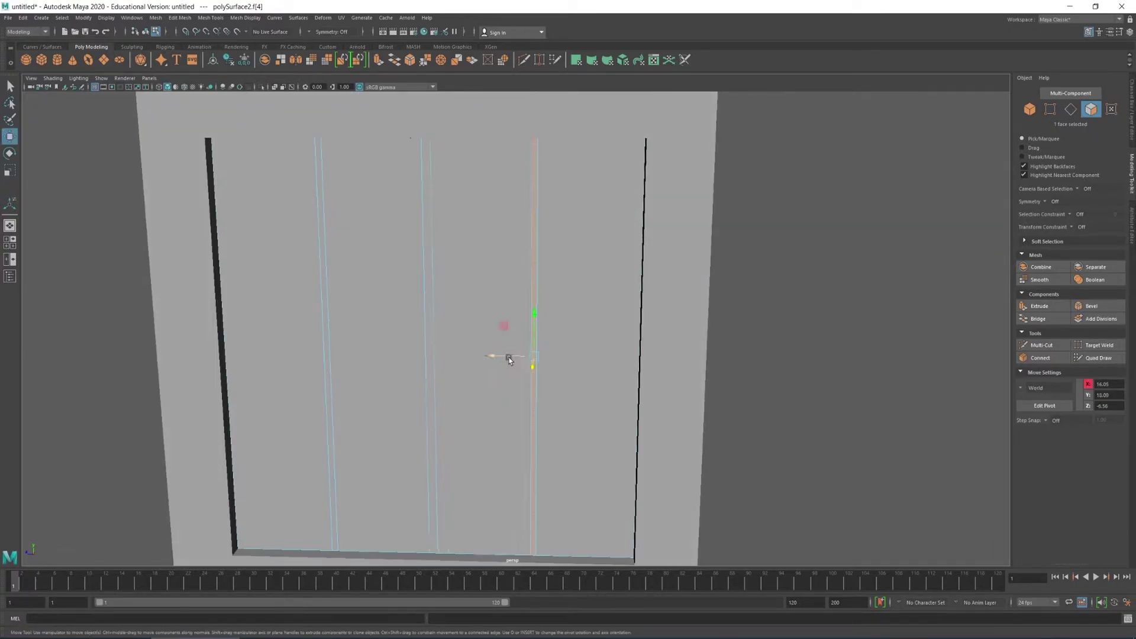
scroll(491, 359, down, 3)
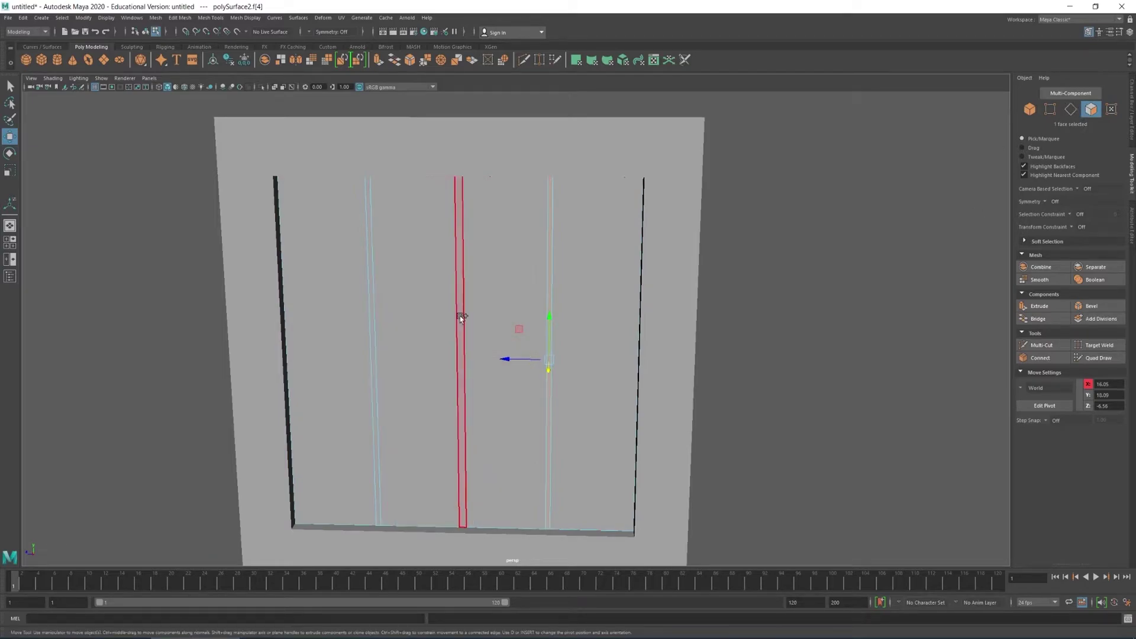
shift+click(397, 330)
shift+click(372, 324)
alt+drag(436, 329, 331, 367)
alt+drag(509, 281, 372, 315)
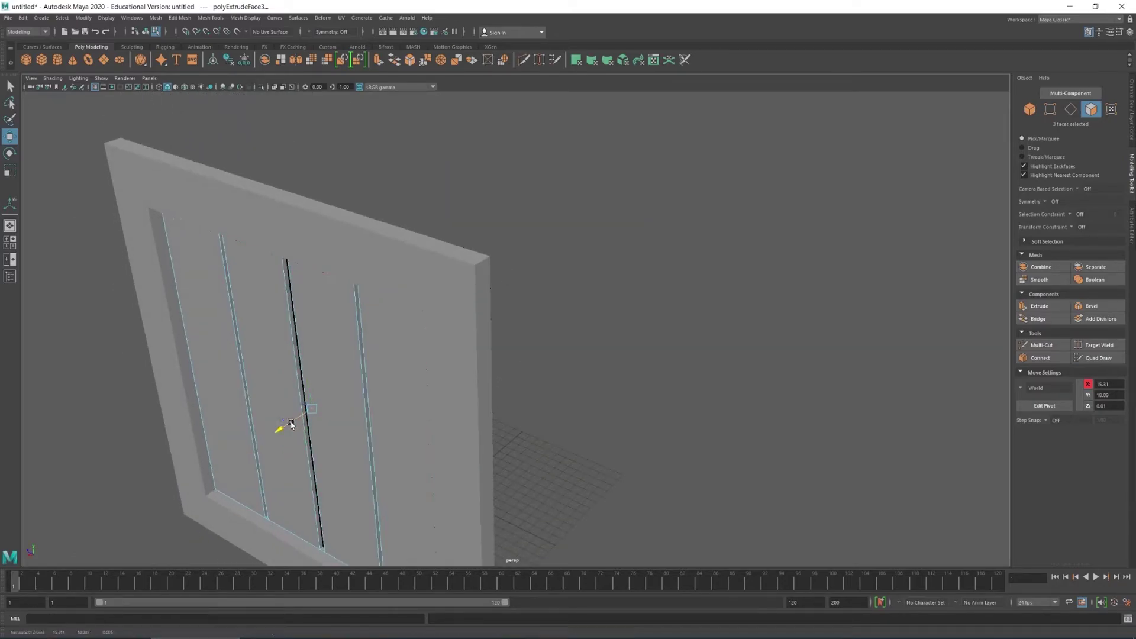
drag(286, 427, 361, 406)
alt+drag(325, 314, 406, 456)
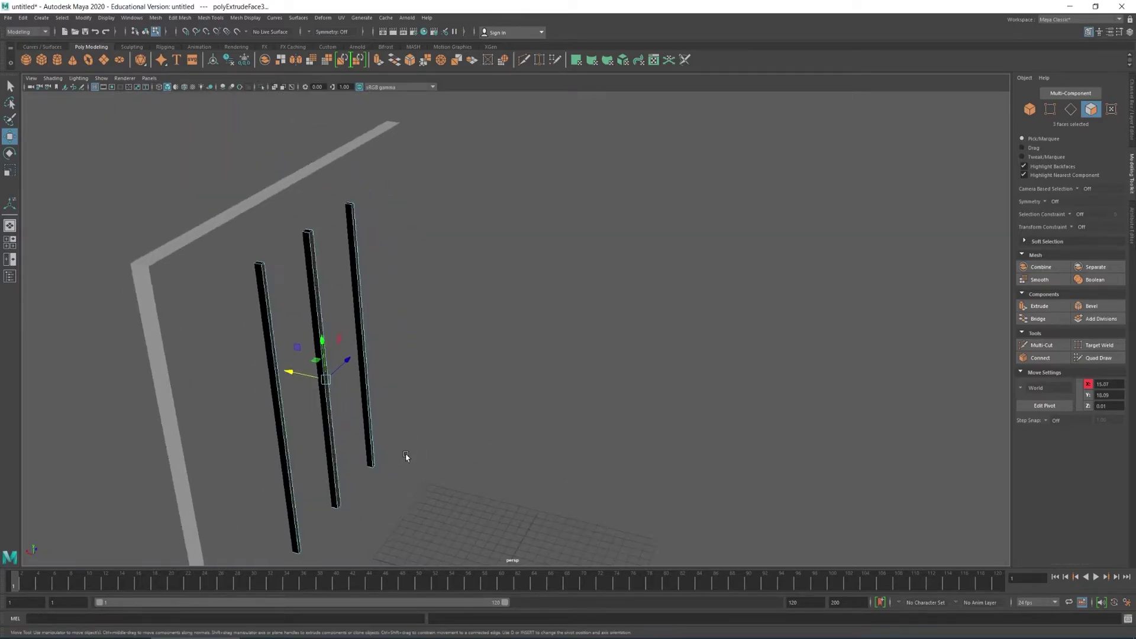
click(283, 301)
key(q)
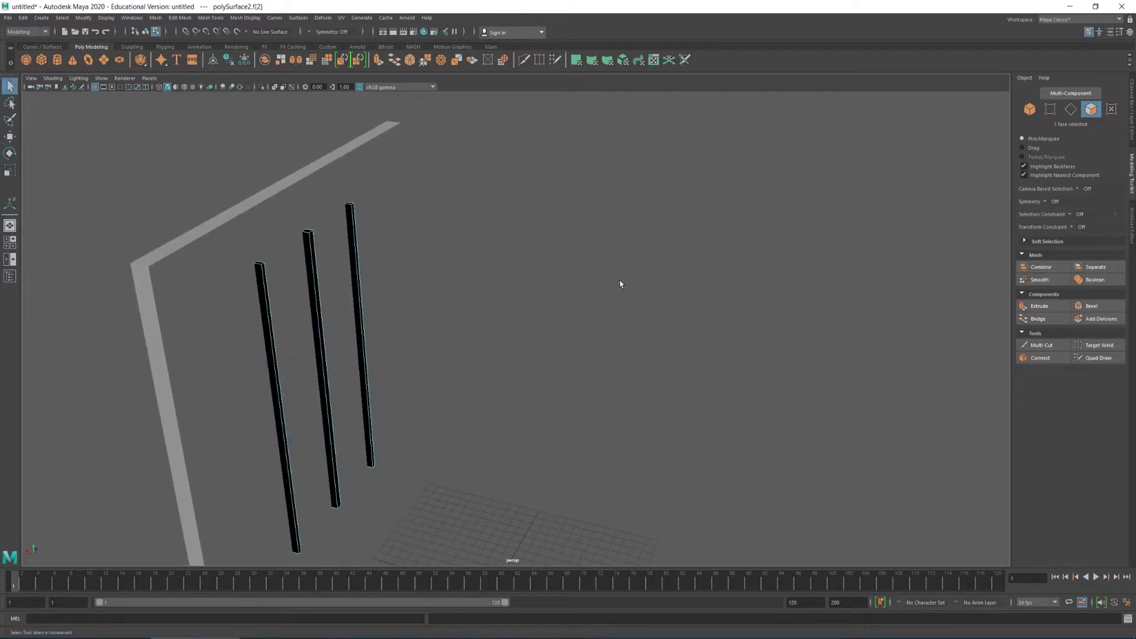
click(620, 284)
alt+drag(281, 254, 294, 239)
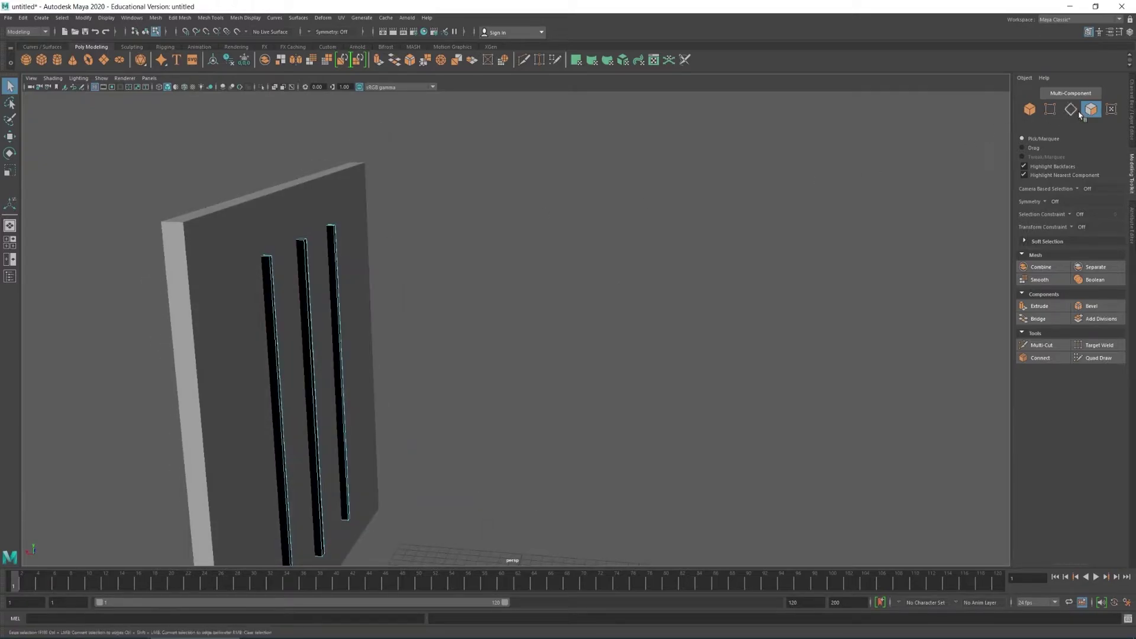
Step: Move the frame's rear face backward along X to about 15.00, thickening the frame enough to enclose the grooves
click(1029, 109)
click(1090, 109)
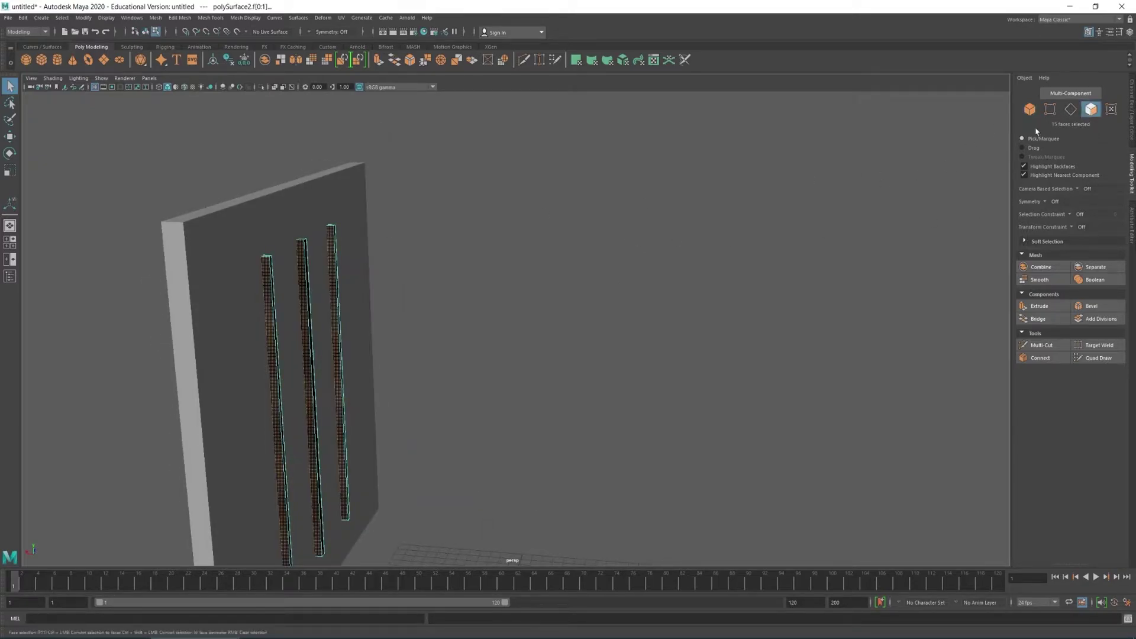
right_drag(420, 198, 466, 186)
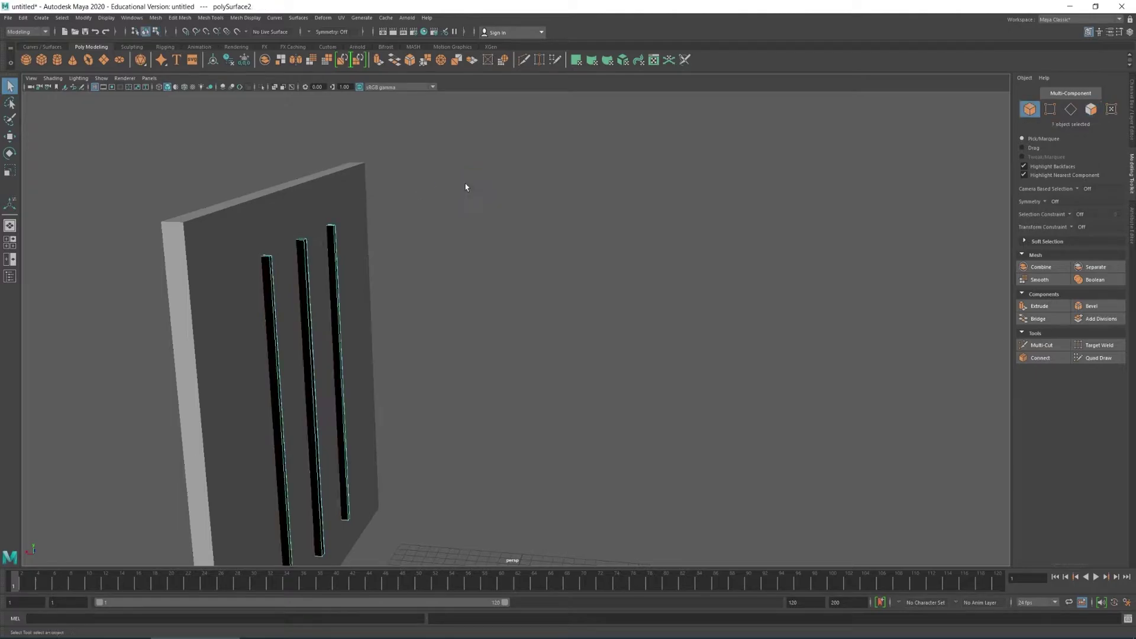
click(282, 240)
alt+drag(283, 241, 331, 308)
click(1090, 109)
click(296, 240)
key(w)
alt+drag(276, 417, 314, 380)
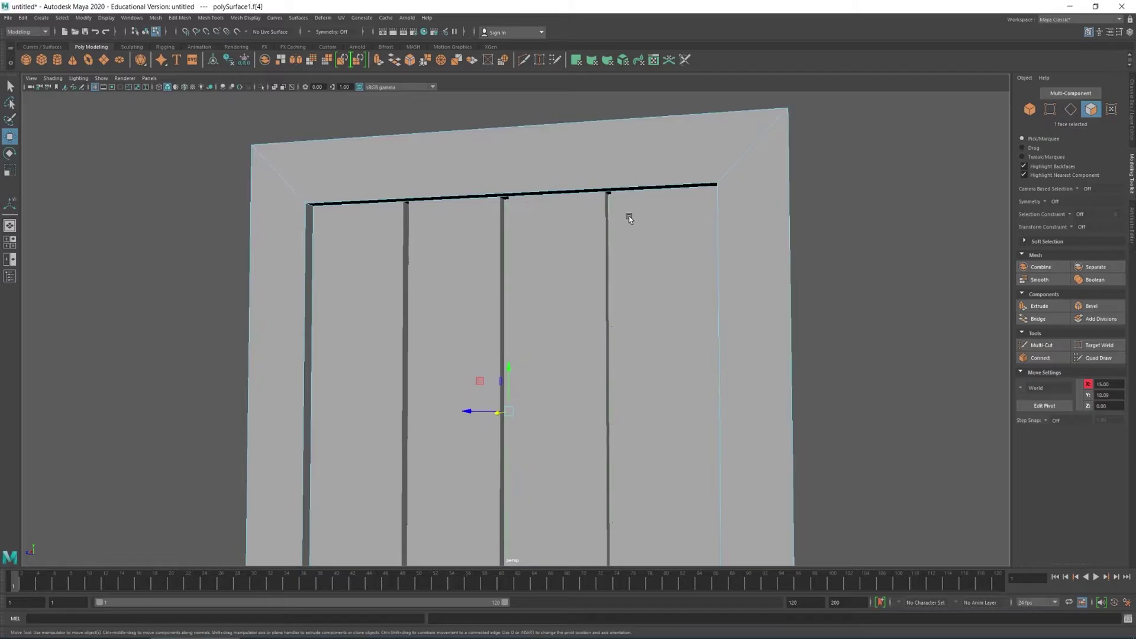
Step: Return to object selection, inspect the grooves from several sides, and select the grooved inner panel
scroll(630, 209, up, 2)
alt+drag(652, 250, 644, 132)
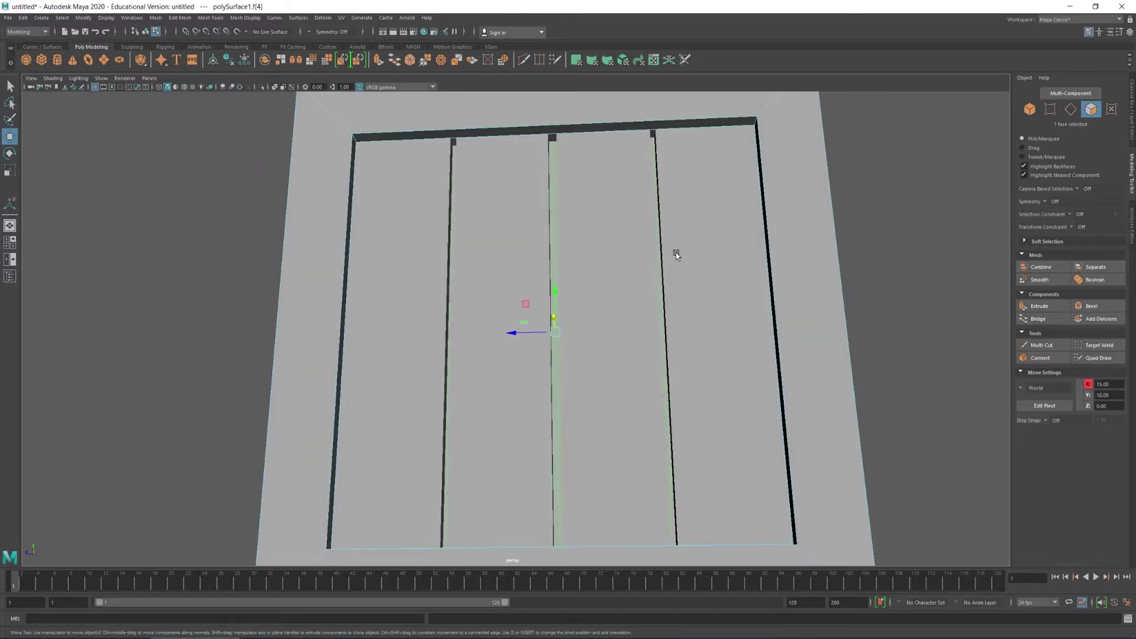
alt+drag(676, 253, 539, 292)
alt+drag(404, 270, 642, 260)
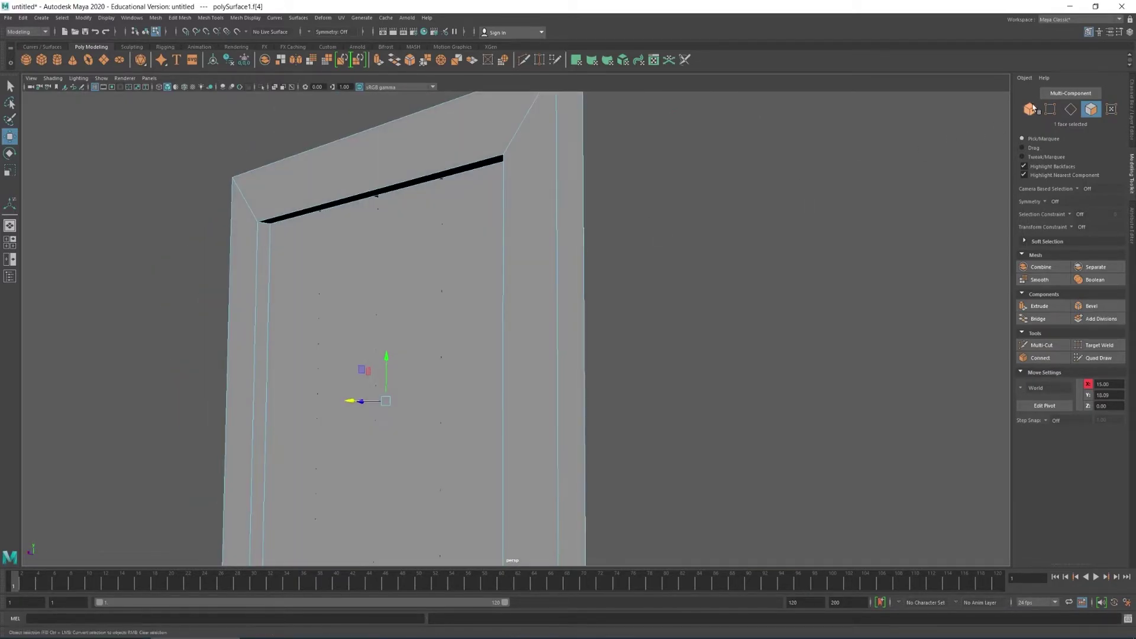
click(1030, 109)
mouse_move(644, 310)
alt+mouse_down()
mouse_move(617, 310)
mouse_move(628, 294)
mouse_move(654, 330)
mouse_move(666, 310)
alt+mouse_up()
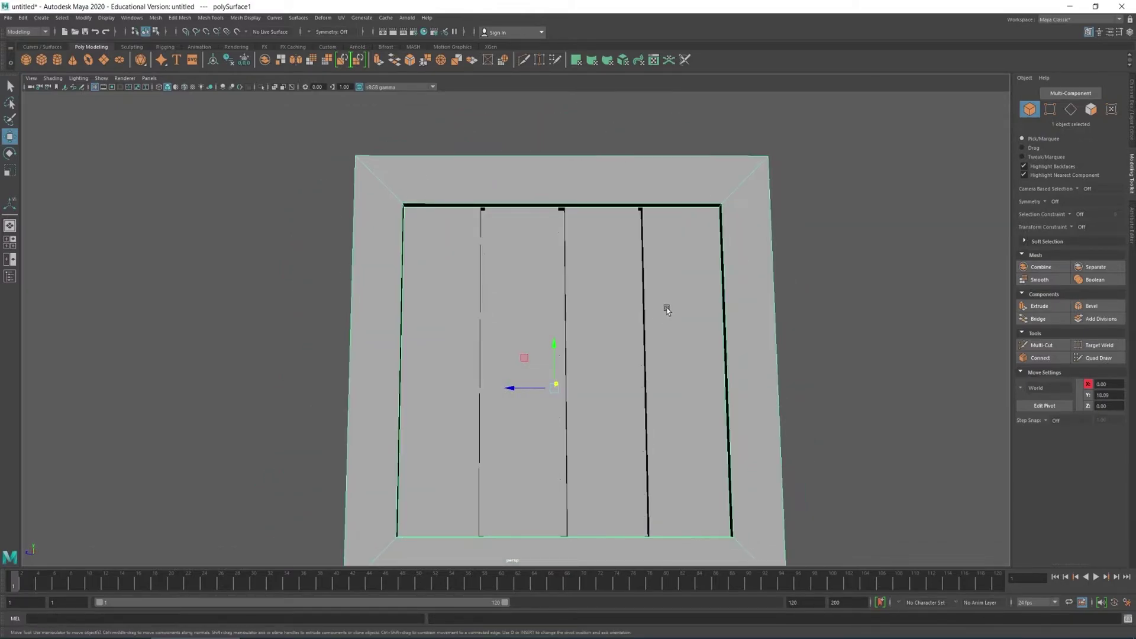
click(658, 331)
scroll(655, 322, up, 2)
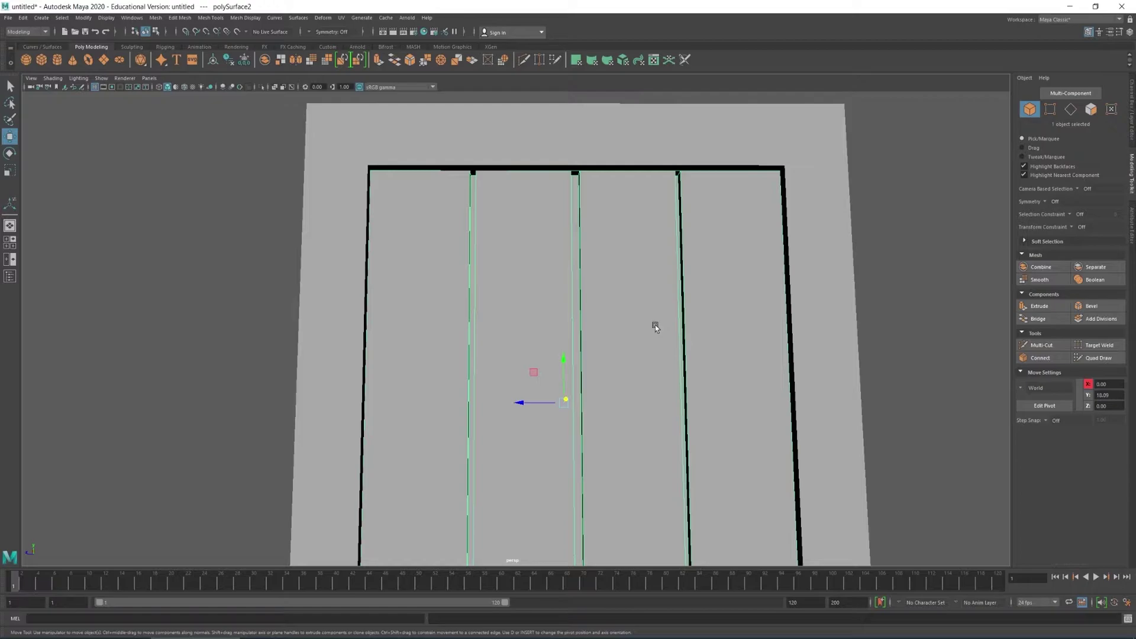
alt+drag(655, 324, 454, 307)
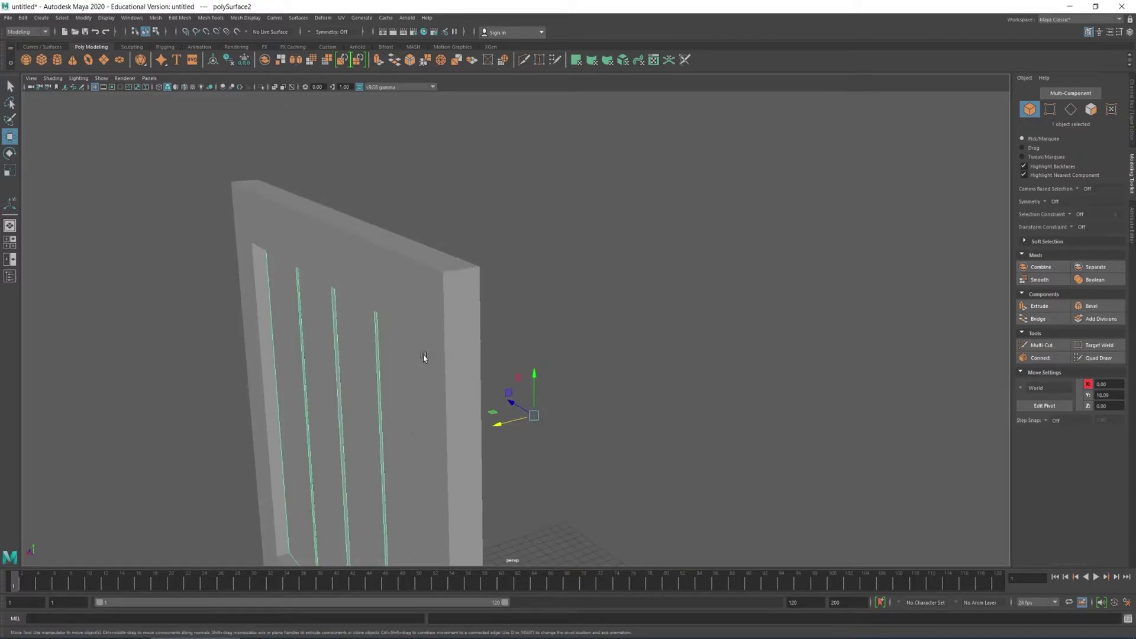
Step: Isolate the grooved inner panel, try to extrude its outer border edges backward along X, and undo the move
alt+drag(423, 356, 365, 359)
alt+drag(353, 421, 425, 336)
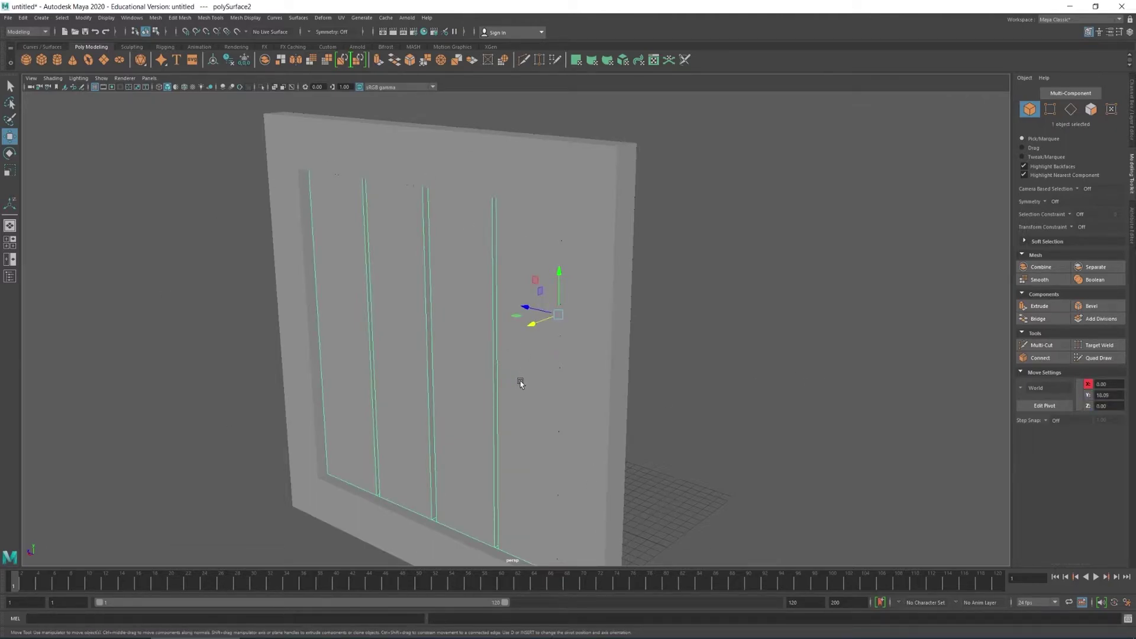
key(ctrl+1)
alt+drag(484, 348, 763, 306)
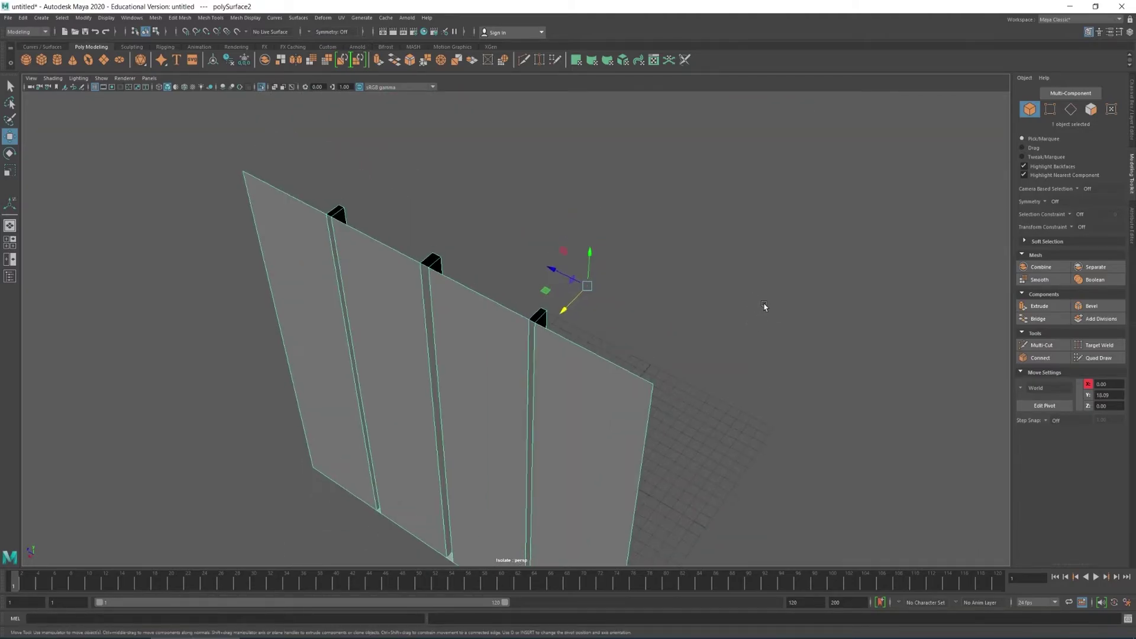
click(1071, 109)
double_click(604, 372)
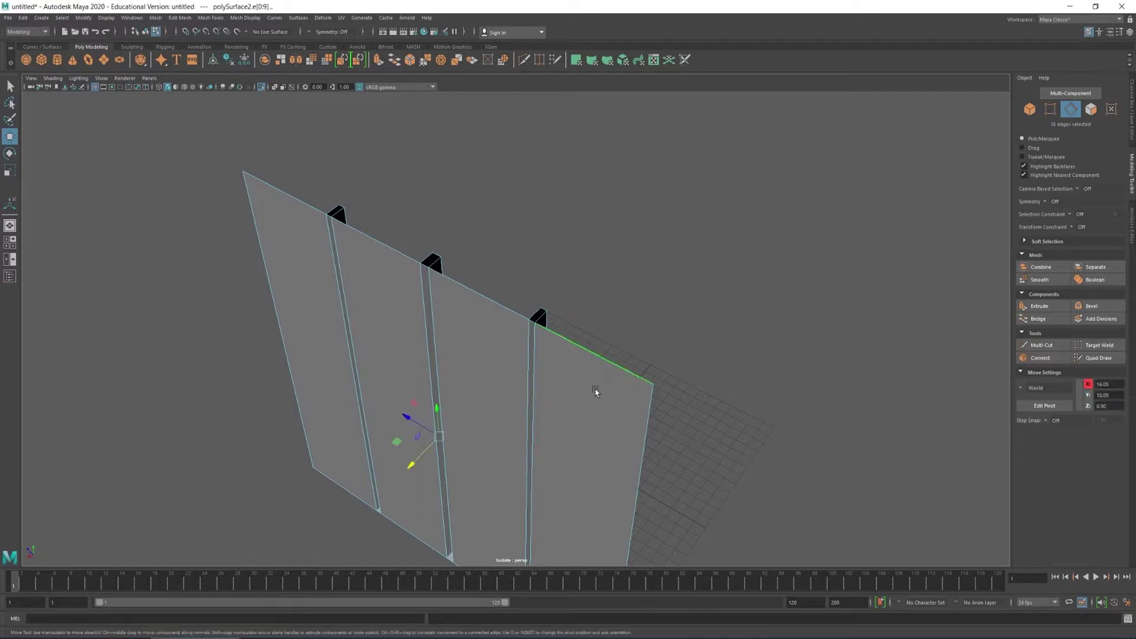
shift+drag(419, 456, 426, 452)
alt+drag(517, 233, 489, 234)
key(ctrl+z)
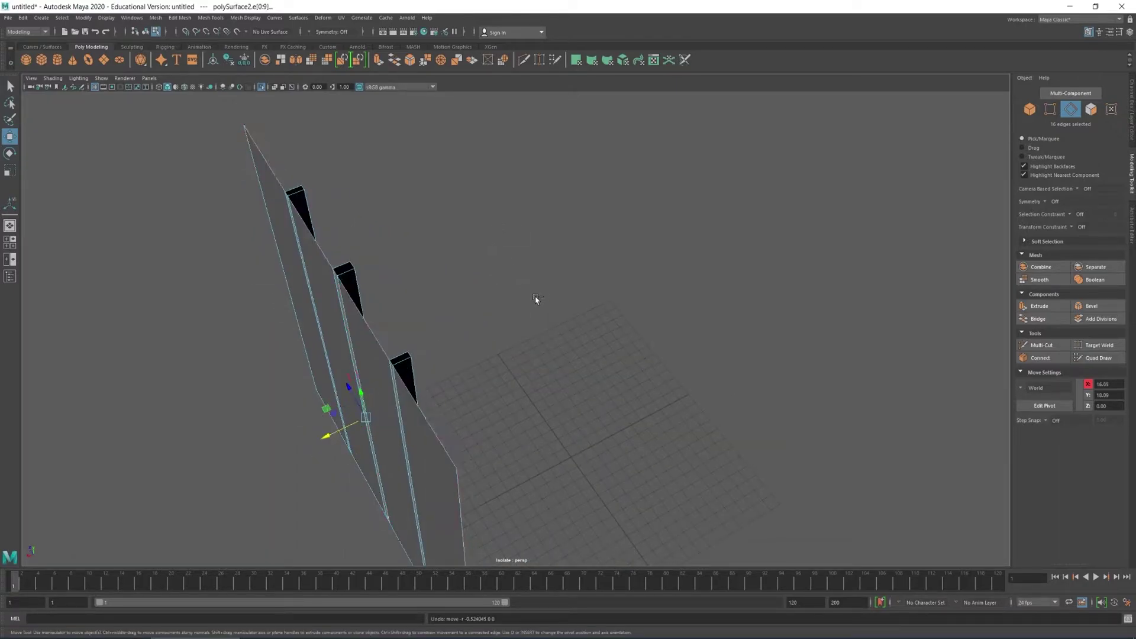
Step: Clear the edge selection, return to object selection, and end the isolation so the frame and panel are both displayed
alt+drag(489, 302, 541, 290)
key(q)
click(889, 249)
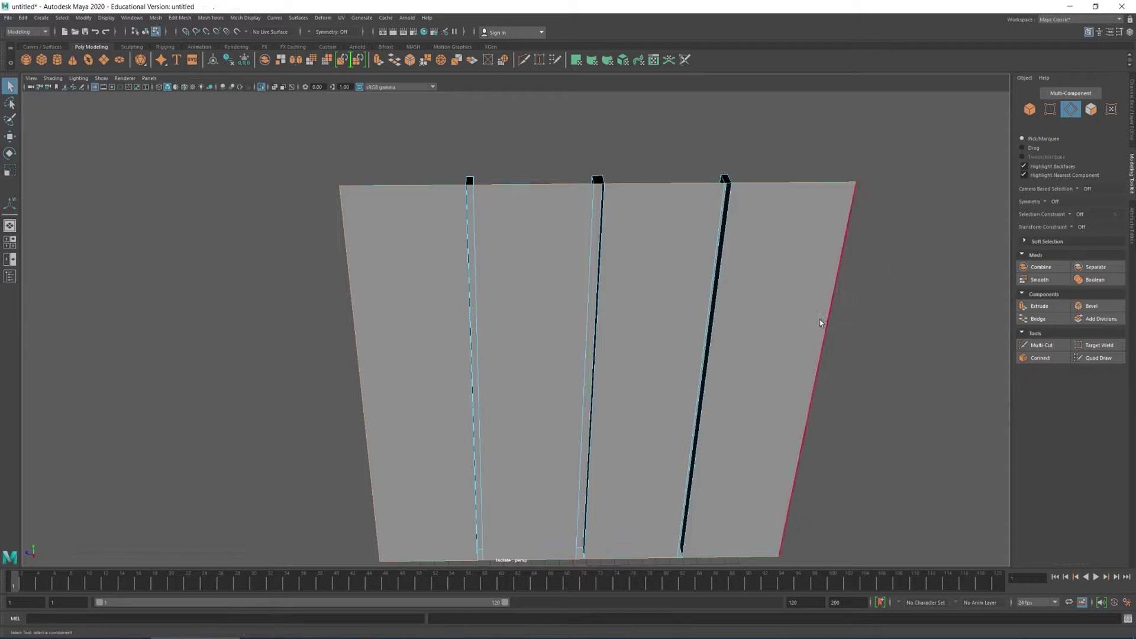
alt+drag(822, 322, 824, 318)
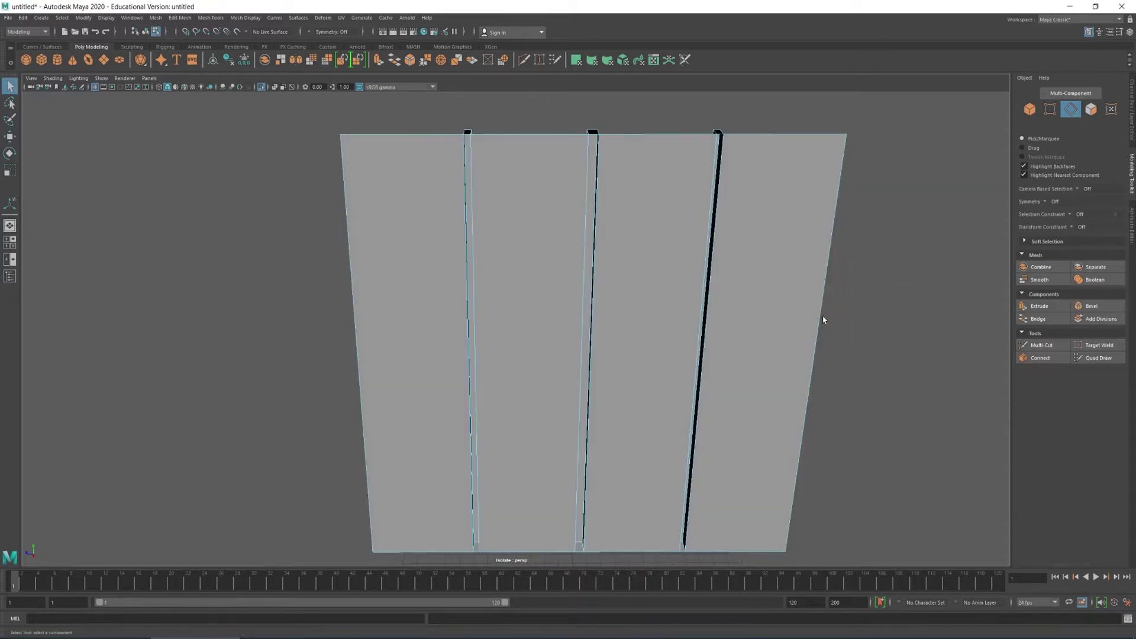
click(1031, 110)
click(878, 325)
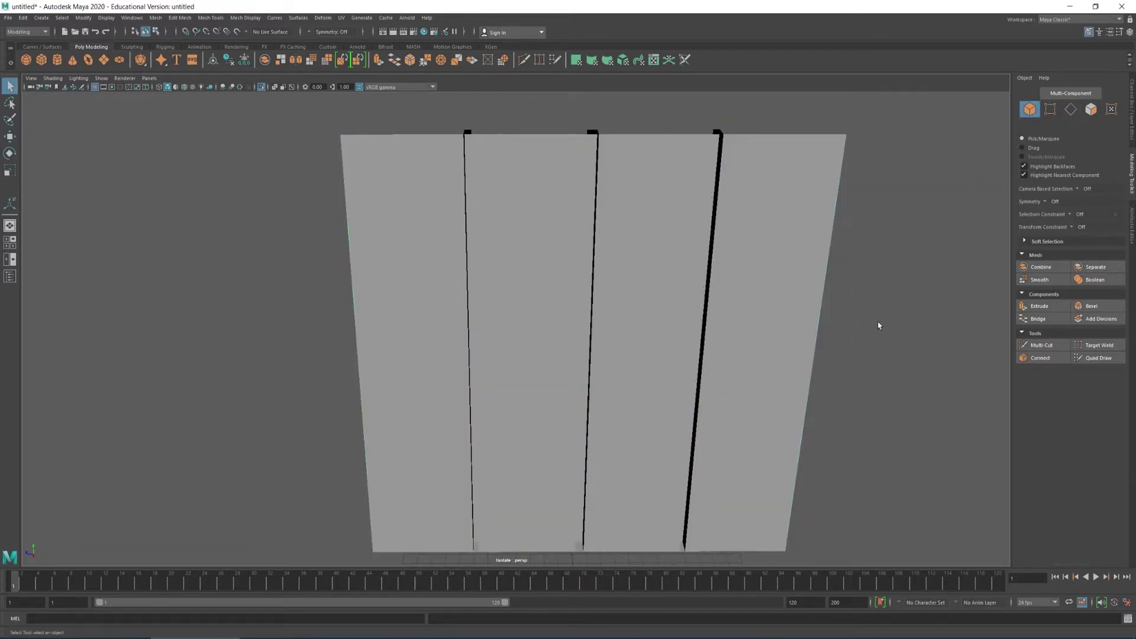
scroll(876, 323, down, 3)
alt+middle_drag(813, 329, 771, 317)
key(ctrl+1)
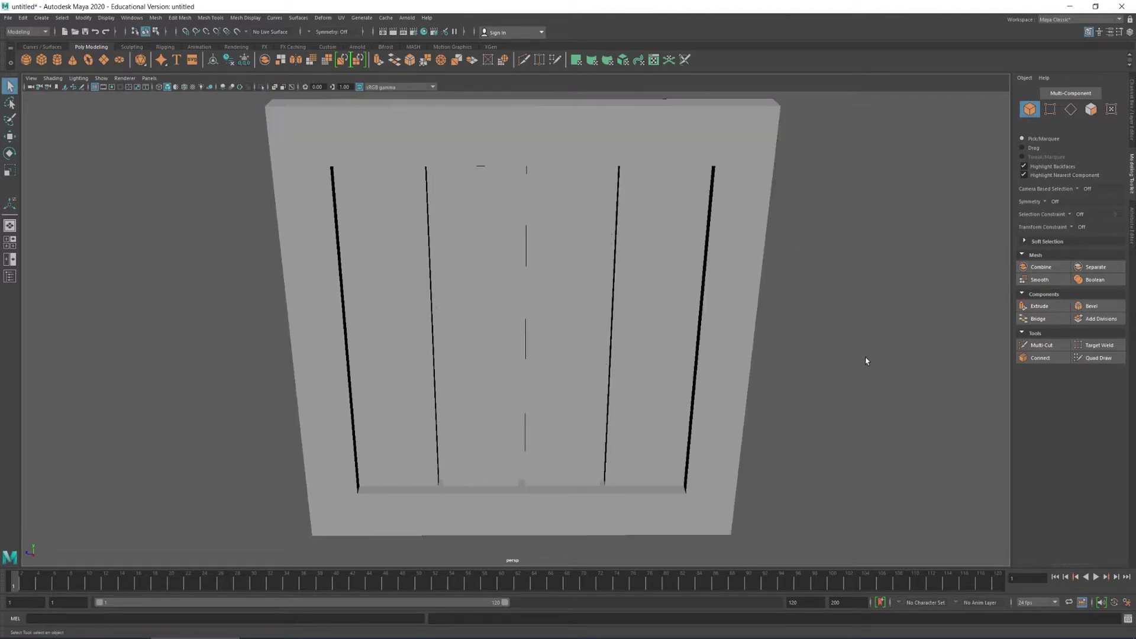
Step: Try to bevel the front outer edge loop of the frame, adjust the bevel's fraction, and return to object selection
alt+drag(817, 375, 656, 251)
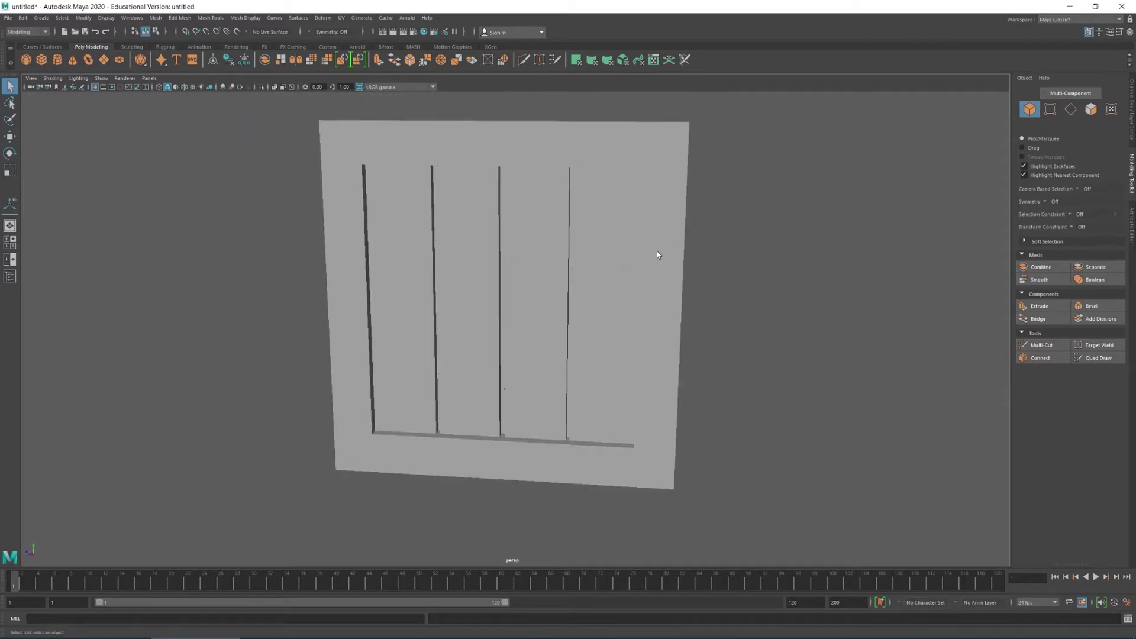
click(674, 290)
key(f)
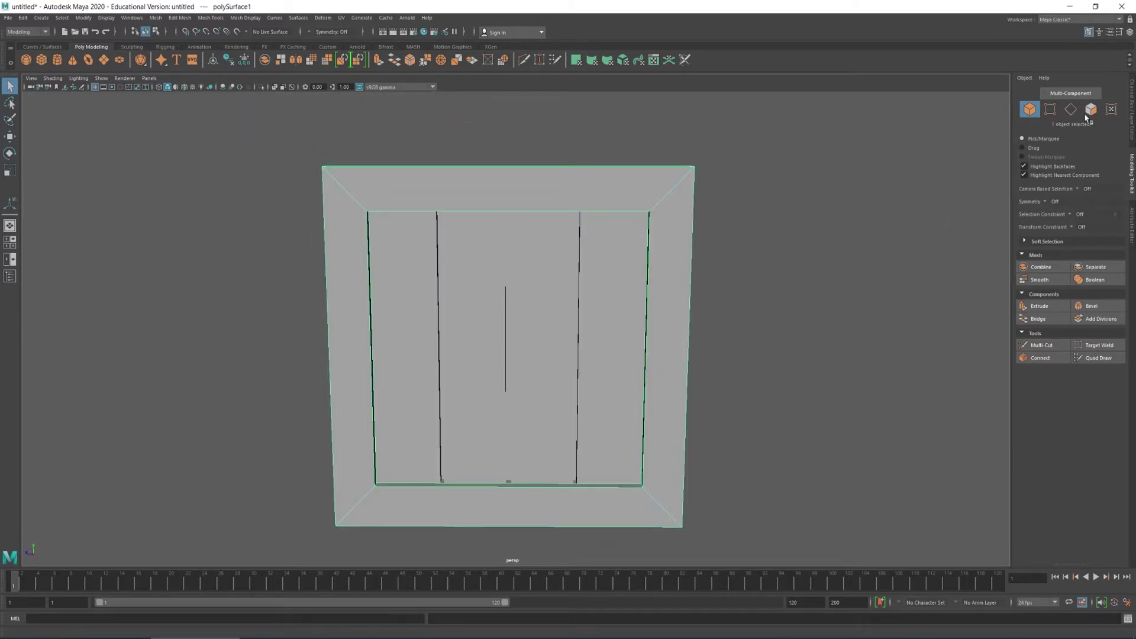
click(1072, 110)
double_click(598, 171)
alt+drag(766, 315, 900, 291)
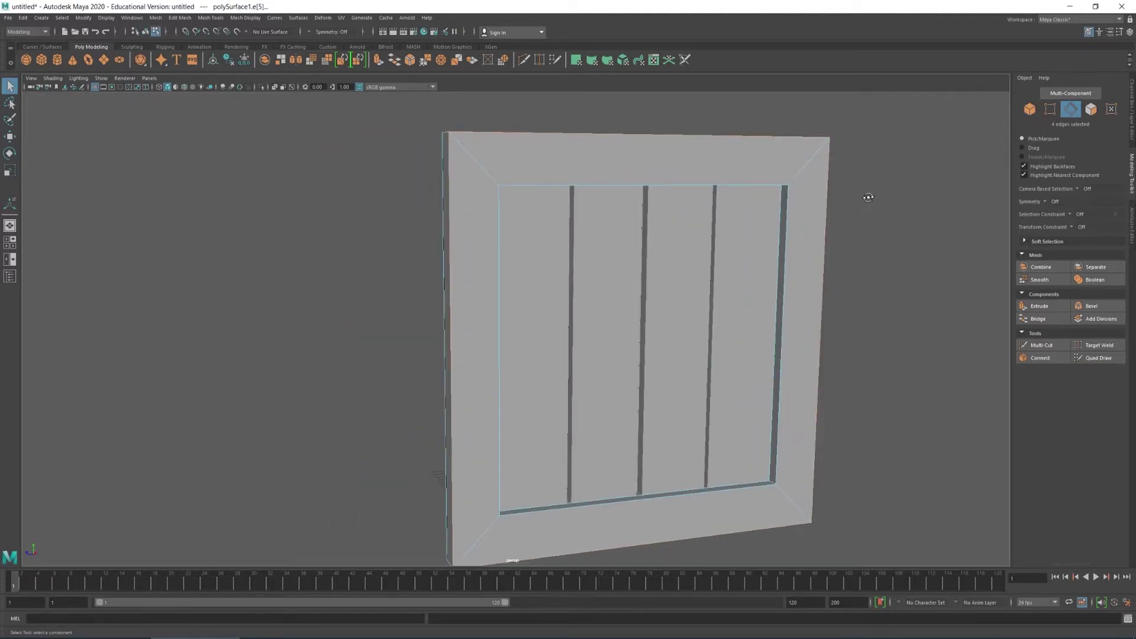
alt+drag(868, 197, 824, 152)
alt+drag(868, 278, 869, 306)
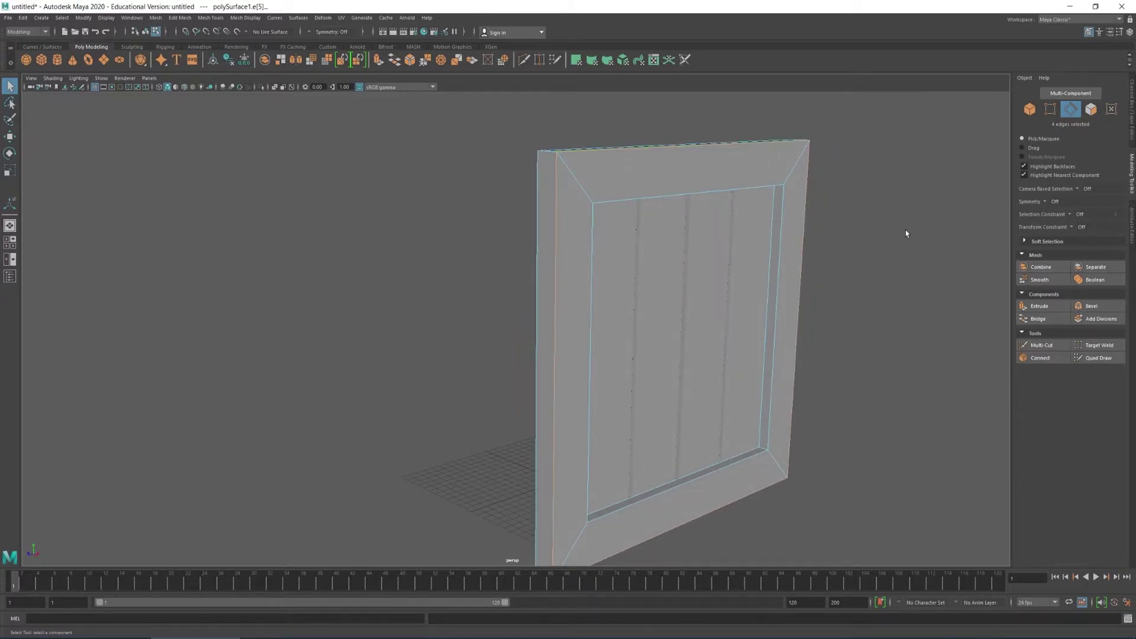
alt+drag(890, 243, 908, 251)
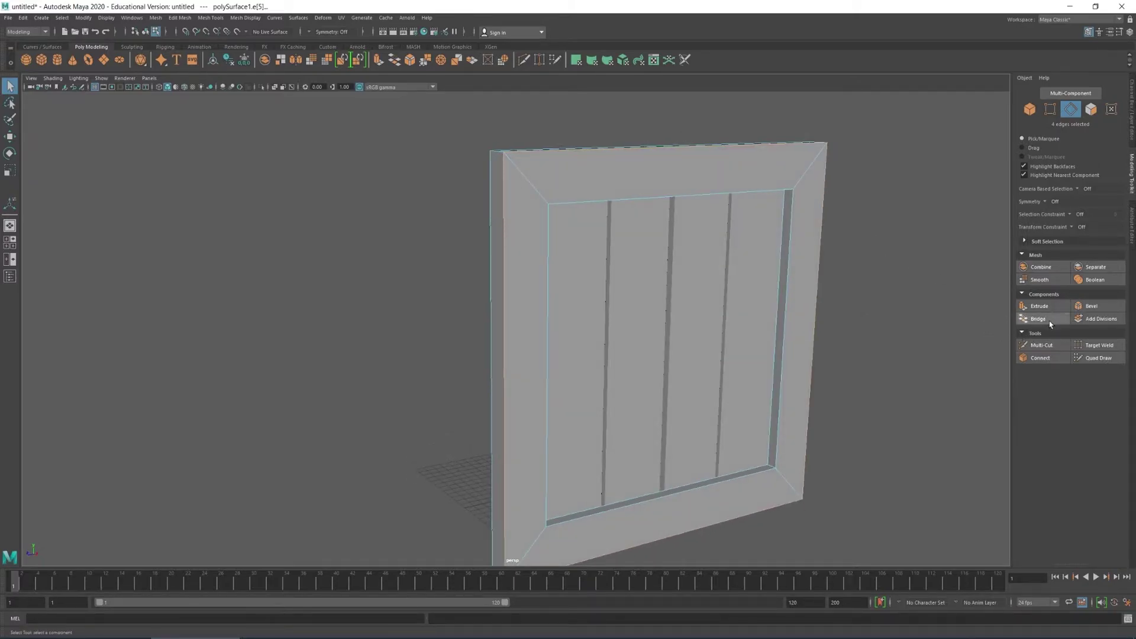
click(1091, 306)
alt+drag(947, 278, 627, 304)
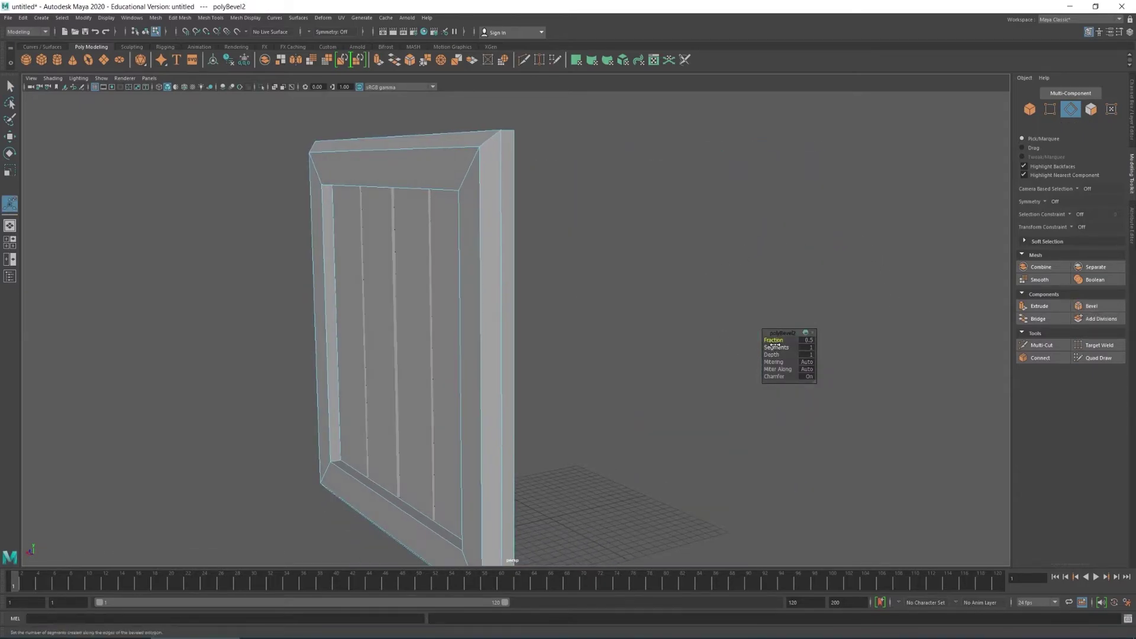
drag(775, 346, 773, 341)
alt+drag(449, 331, 966, 184)
click(1029, 109)
click(822, 145)
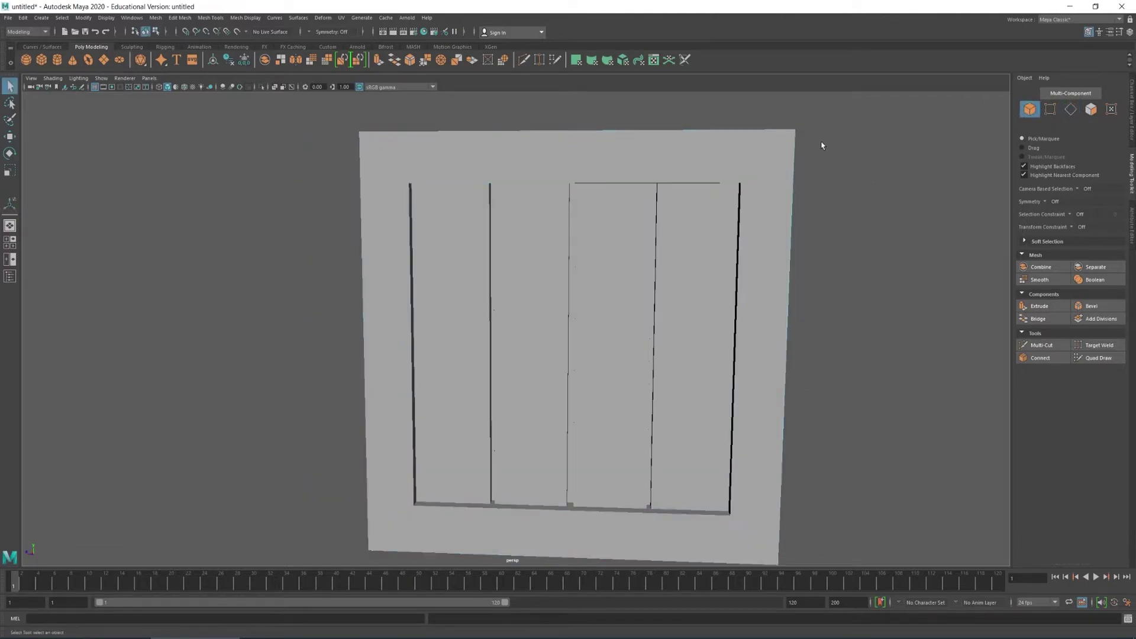
Step: Bevel the frame's front outer edge loop with a fraction of 0.2 and 2 segments, and return to object selection
click(1071, 109)
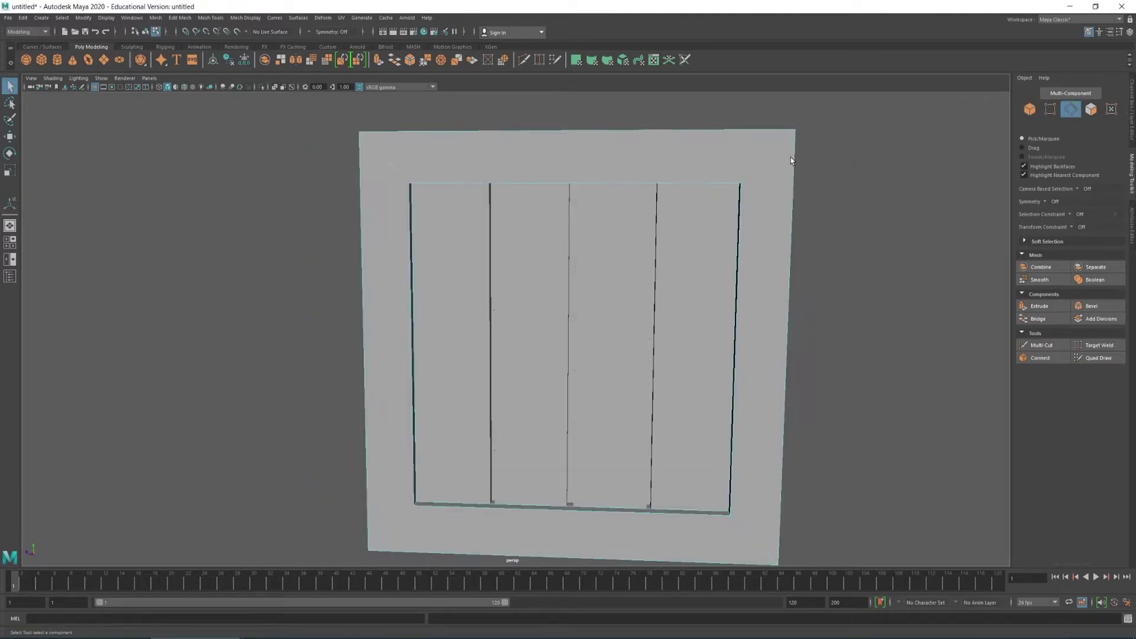
double_click(794, 167)
alt+drag(836, 176, 412, 210)
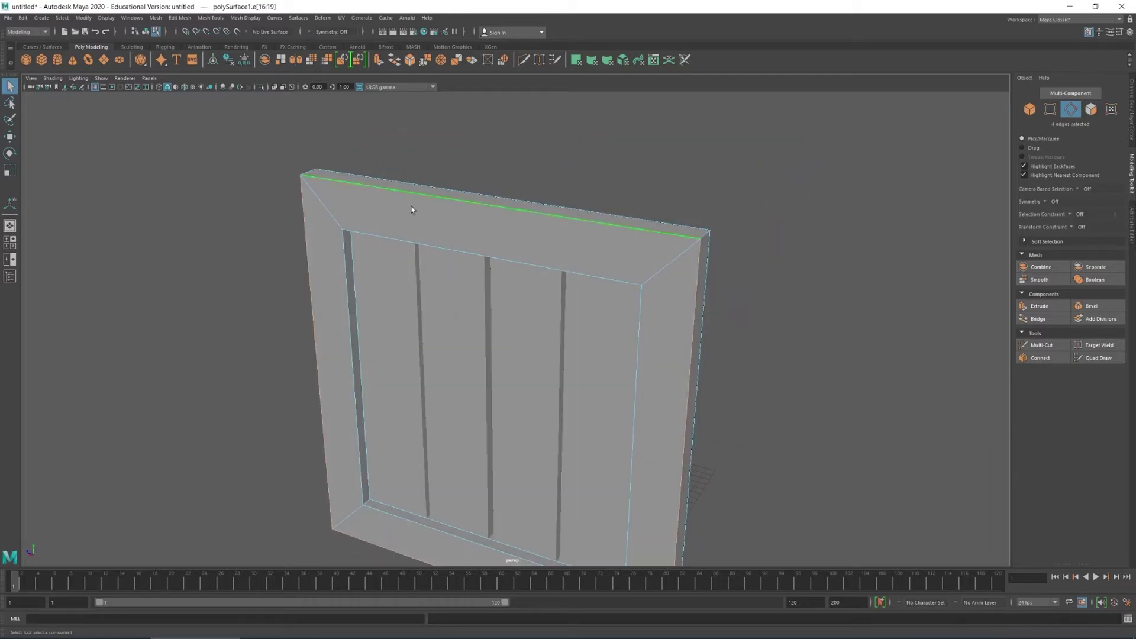
click(1091, 306)
alt+drag(629, 190, 645, 248)
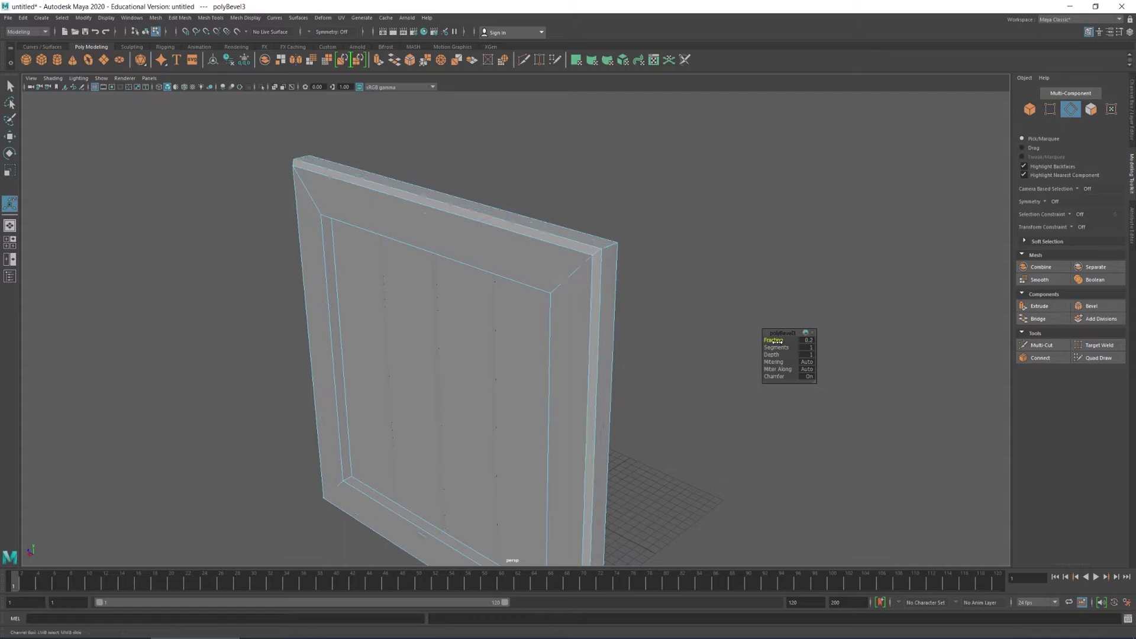
mouse_move(774, 342)
mouse_down()
mouse_move(763, 341)
mouse_move(782, 348)
mouse_up()
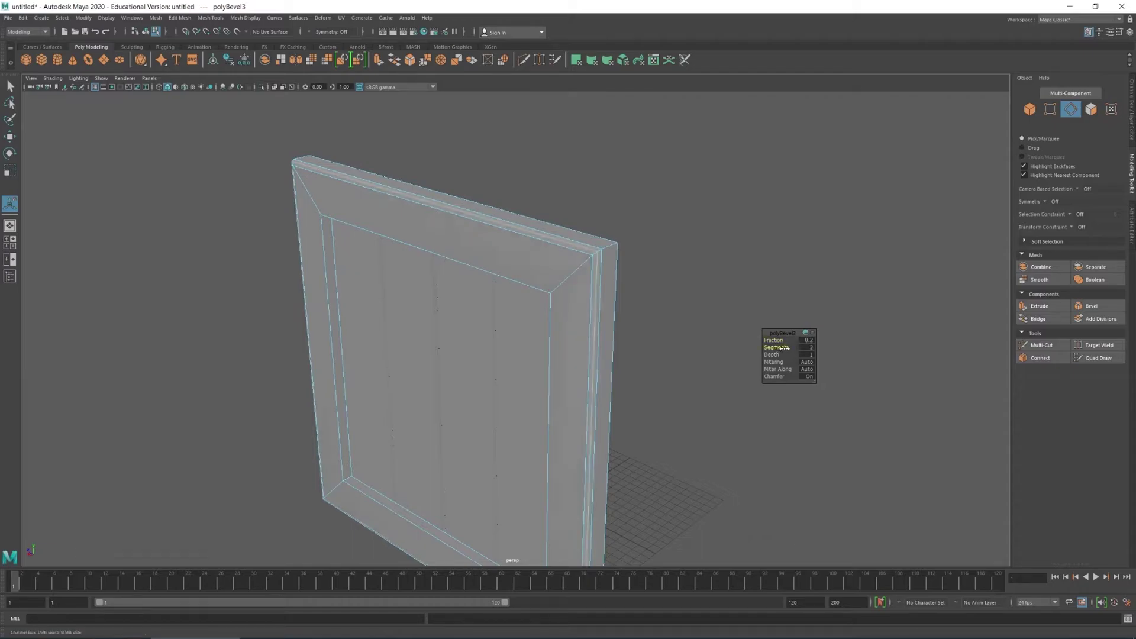
alt+drag(689, 325, 836, 210)
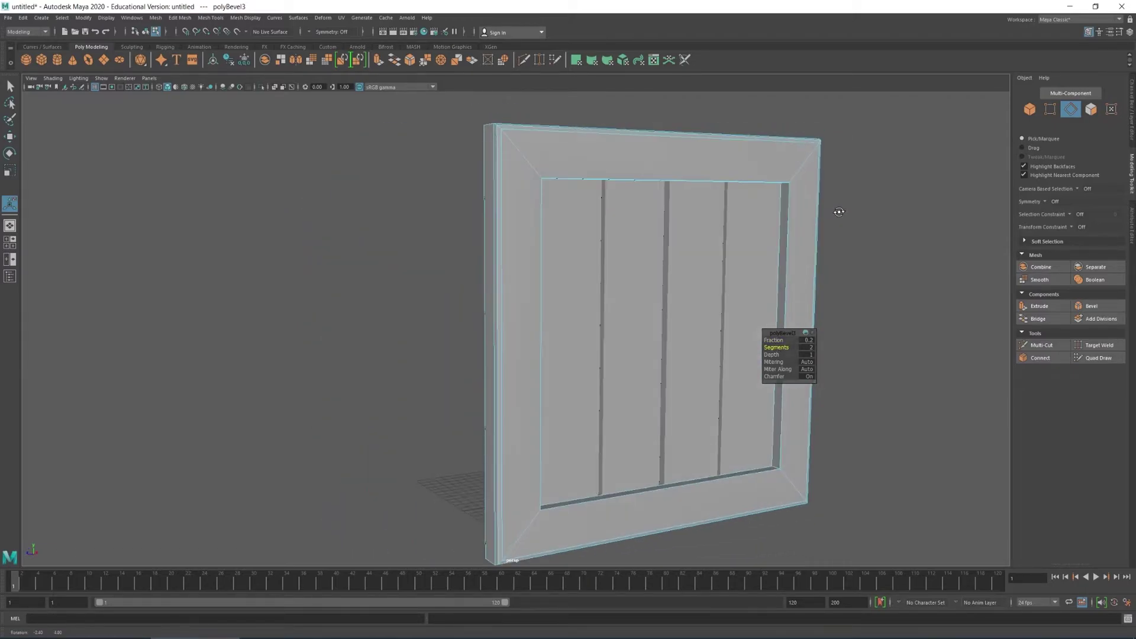
key(q)
click(1028, 110)
Step: Examine the bevelled outer edges of the frame from several sides, including the lower corner
mouse_move(870, 254)
alt+mouse_down()
mouse_move(766, 274)
mouse_move(854, 261)
alt+mouse_up()
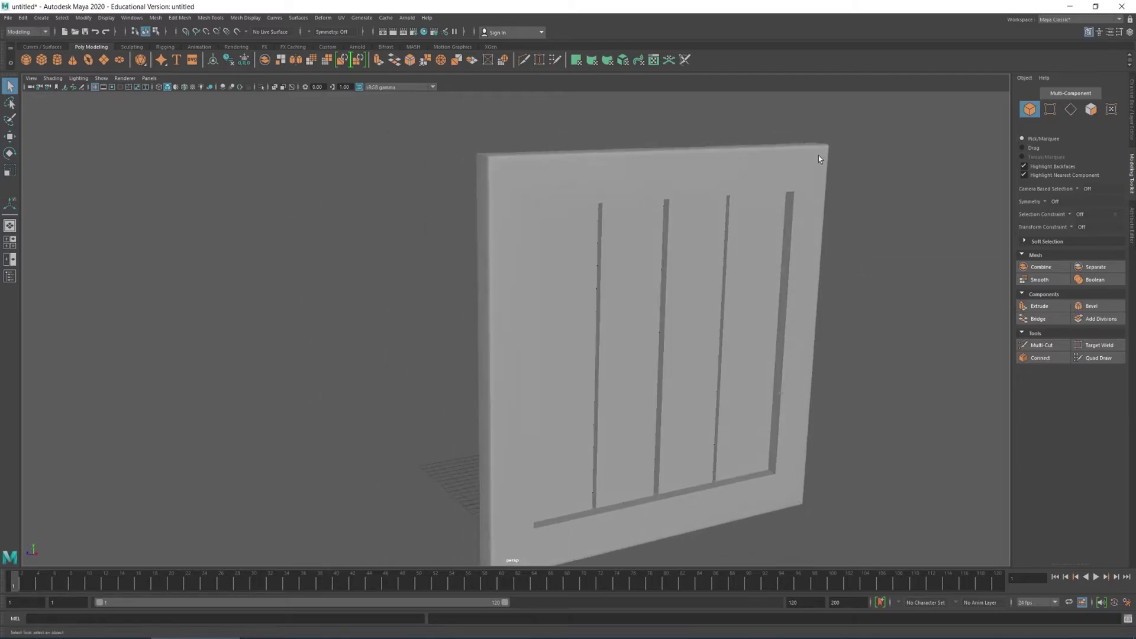
alt+drag(815, 158, 418, 168)
alt+drag(521, 207, 411, 170)
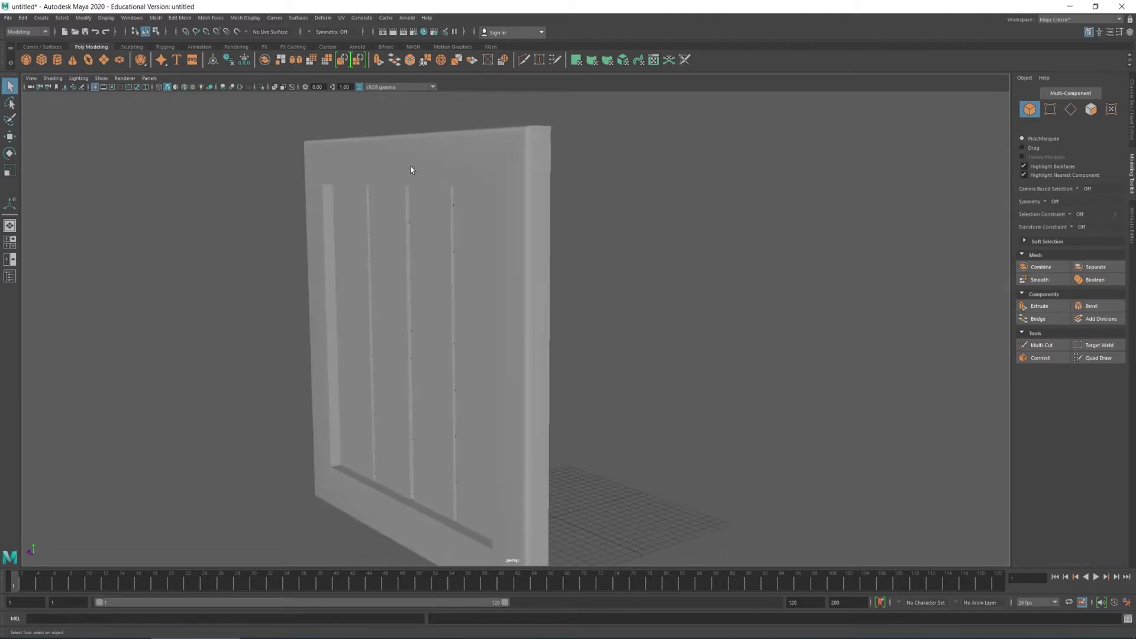
alt+drag(520, 131, 363, 167)
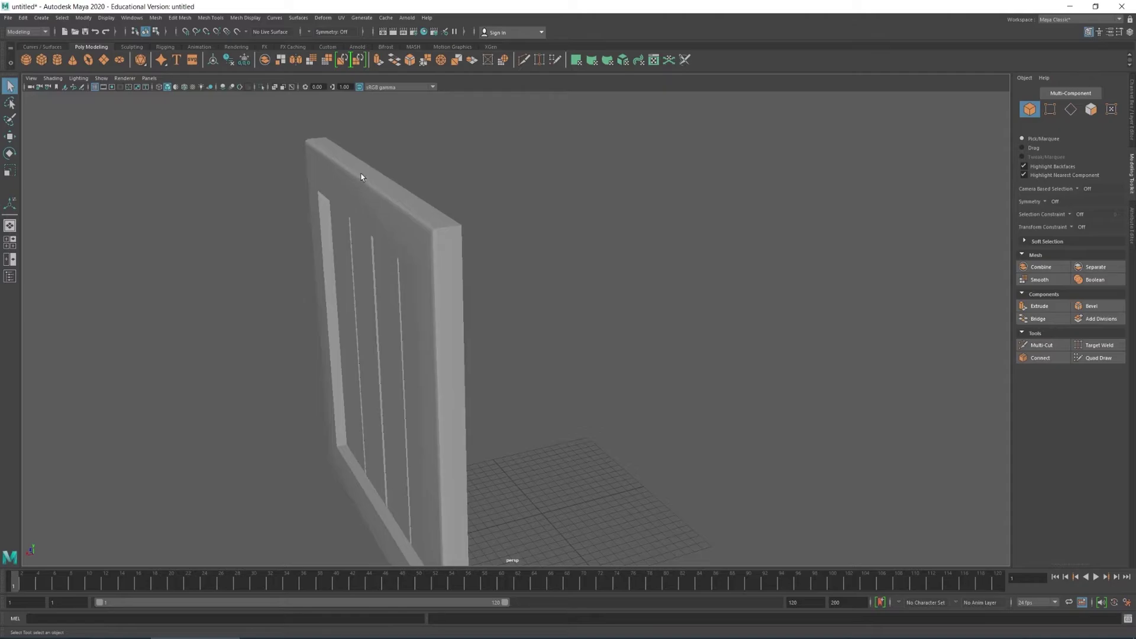
alt+drag(356, 228, 433, 205)
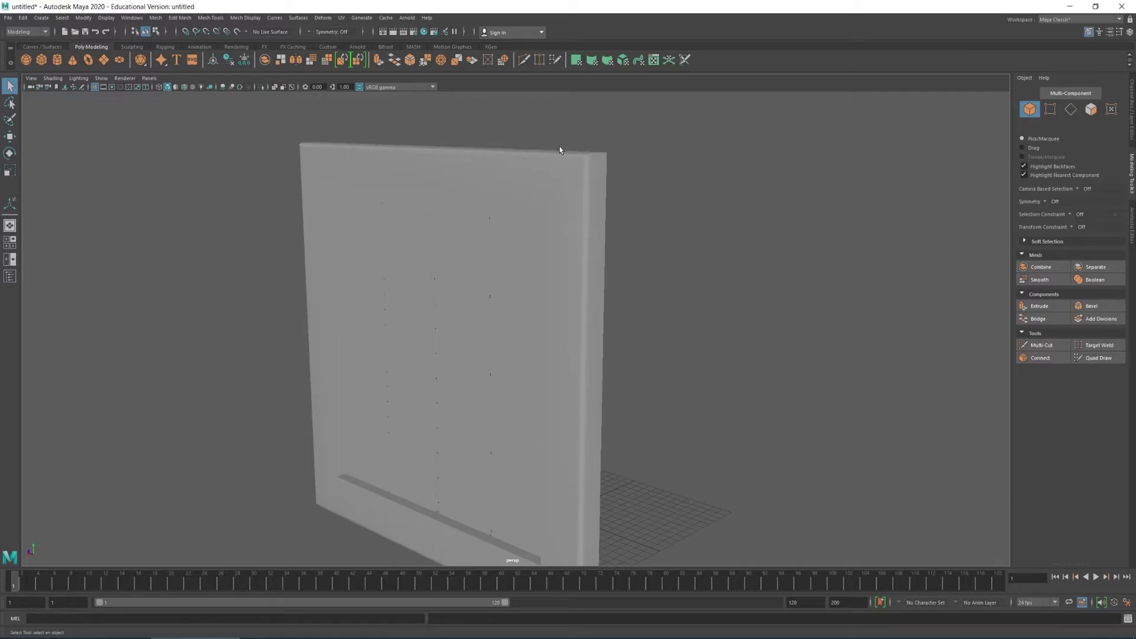
alt+middle_drag(584, 326, 590, 252)
scroll(600, 475, up, 1)
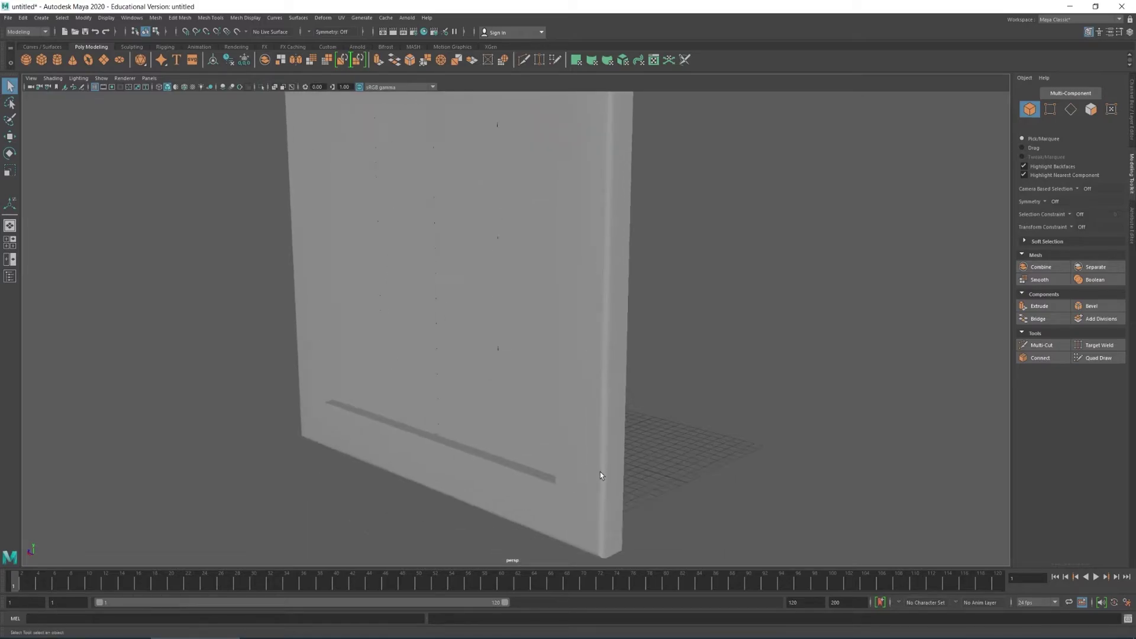
alt+drag(618, 167, 511, 336)
Step: Bevel the frame's front inner edge loop around the recess with a fraction of 0.2 and 1 segment
click(615, 526)
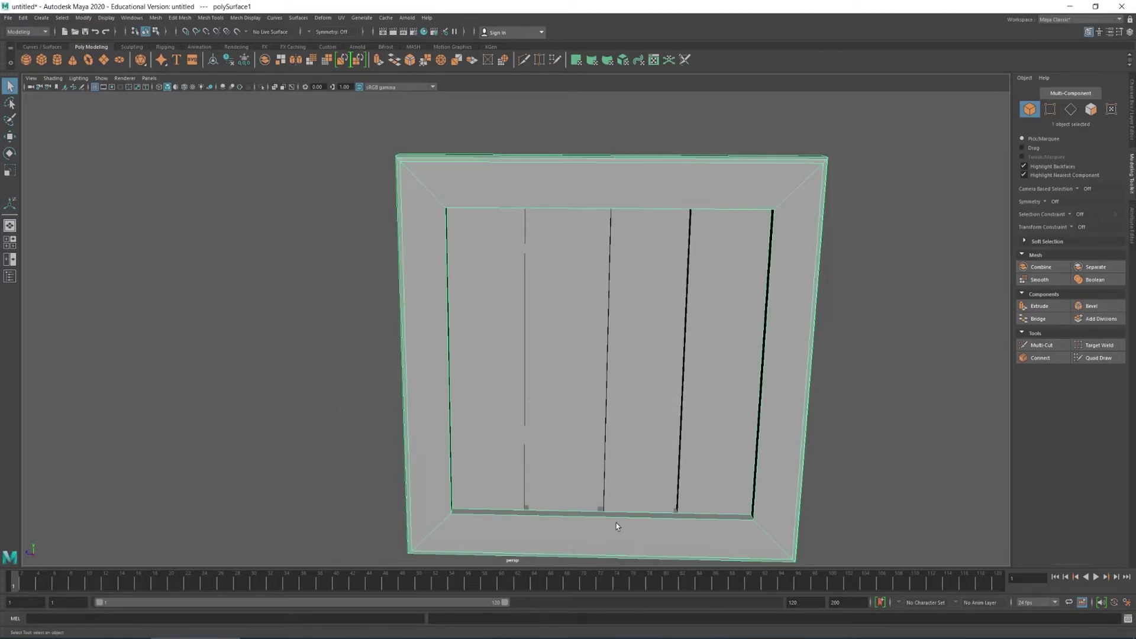
click(1071, 109)
double_click(740, 209)
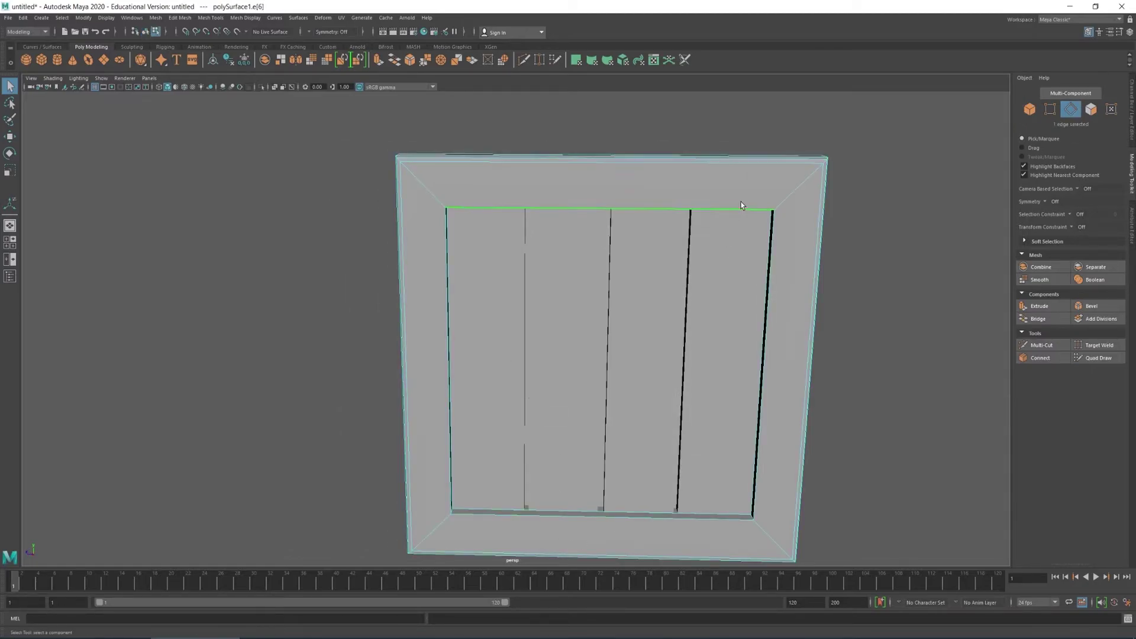
alt+drag(735, 256, 758, 256)
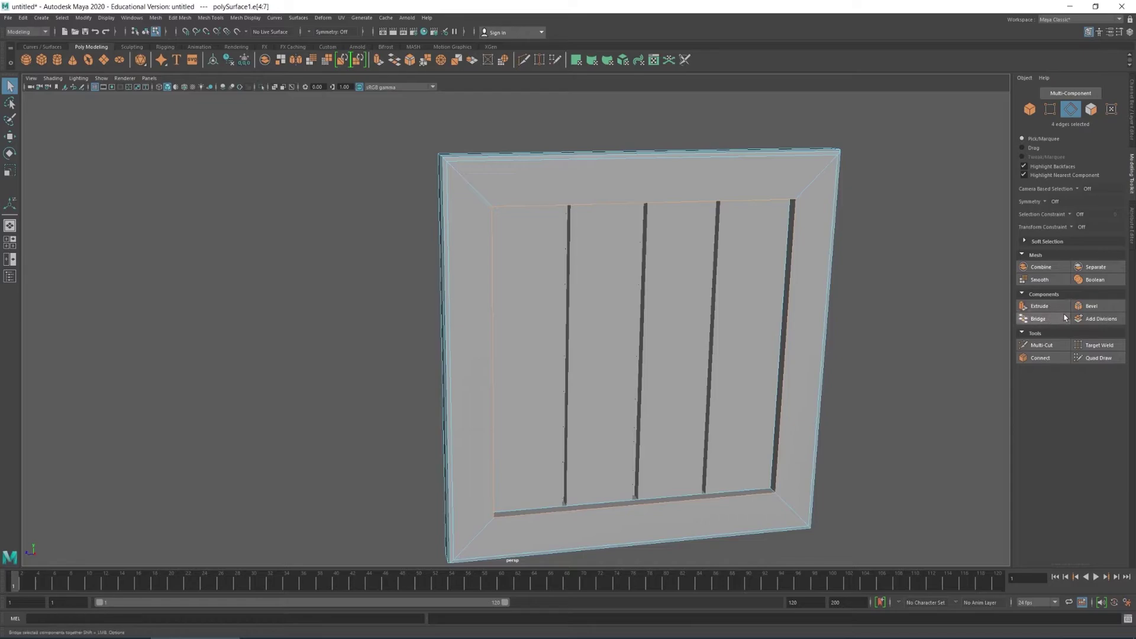
click(1091, 306)
alt+drag(663, 264, 677, 263)
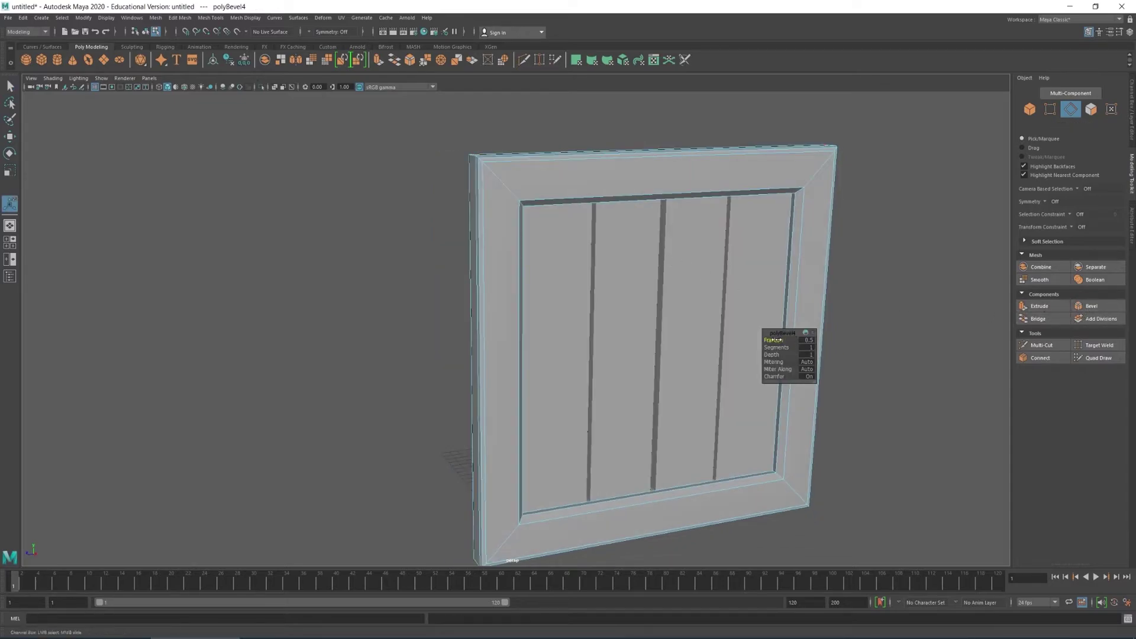
drag(773, 340, 774, 340)
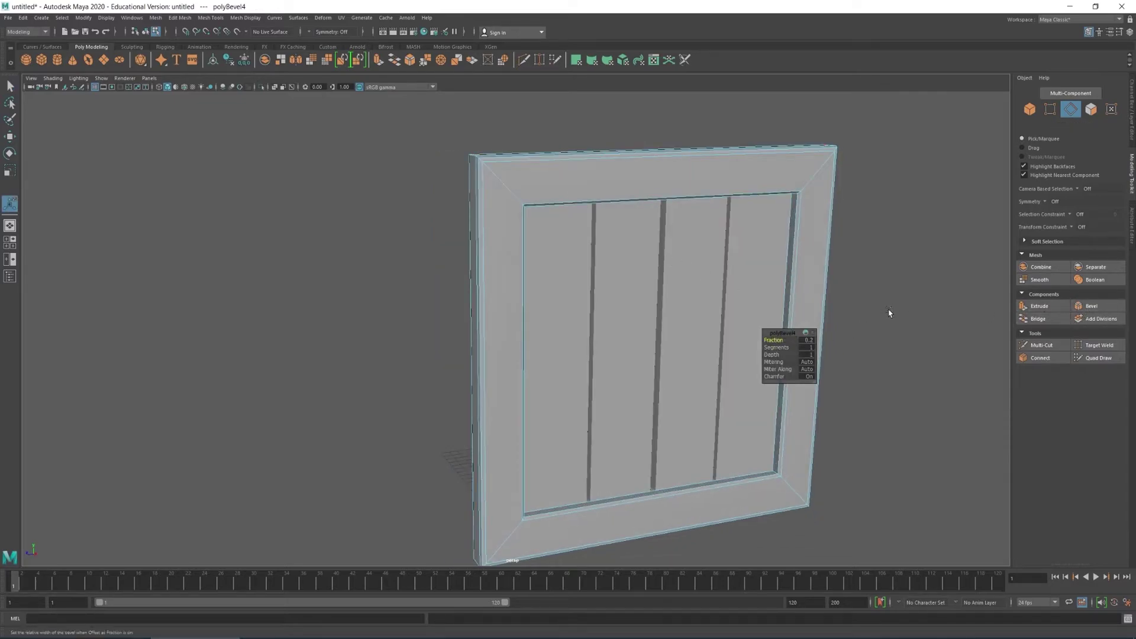
click(887, 312)
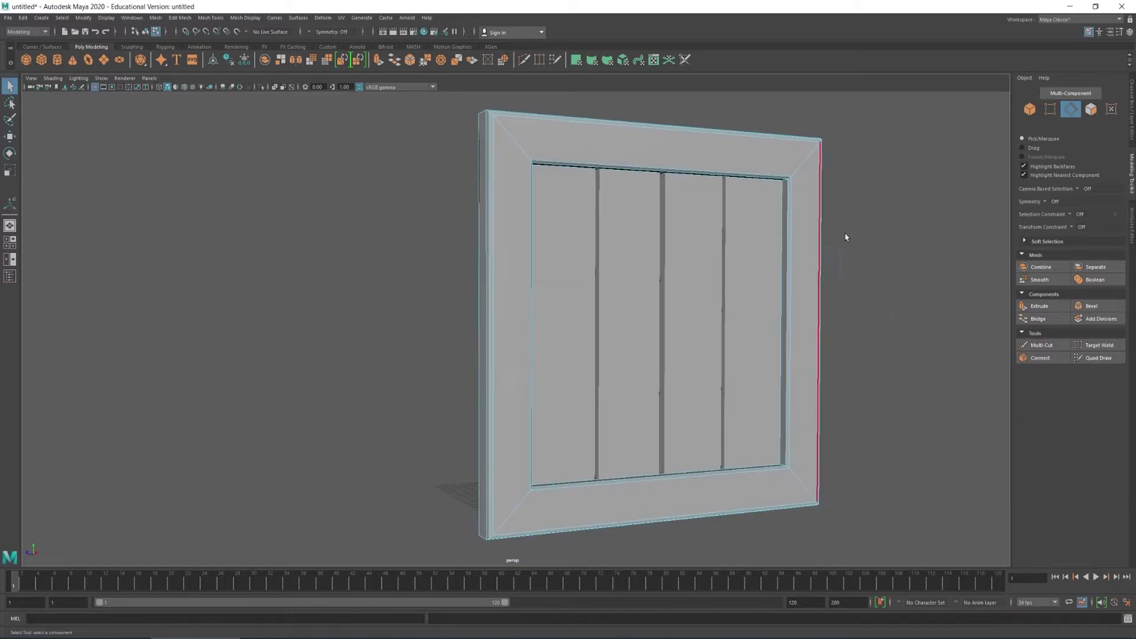
Step: Leave edge selection on the frame and select the recessed centre panel object
alt+drag(844, 238, 446, 277)
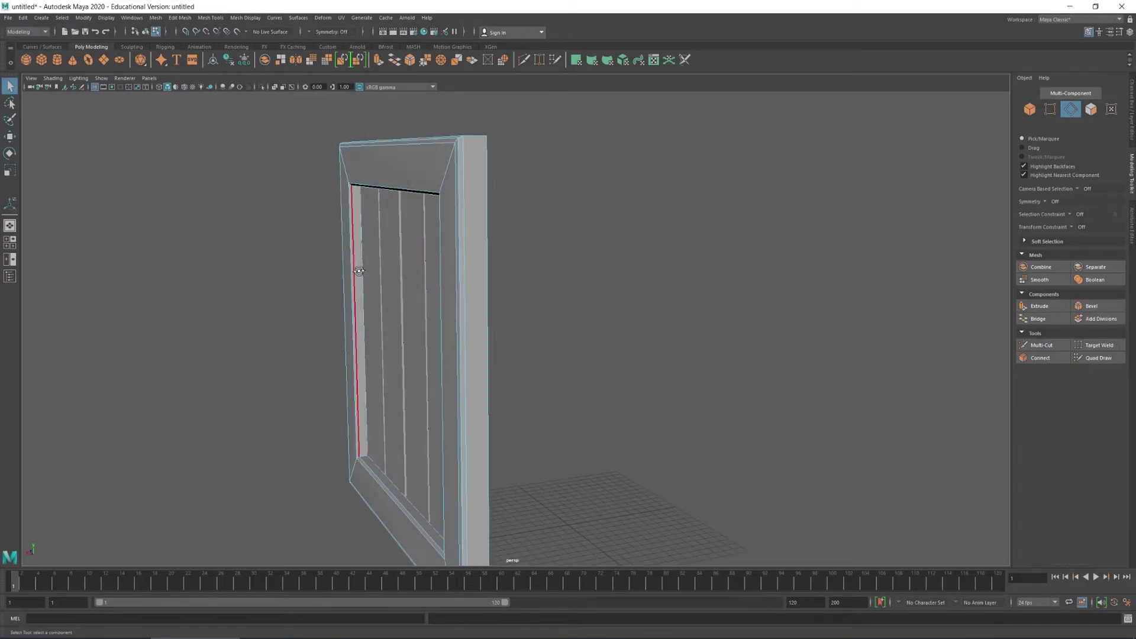
alt+drag(366, 258, 602, 342)
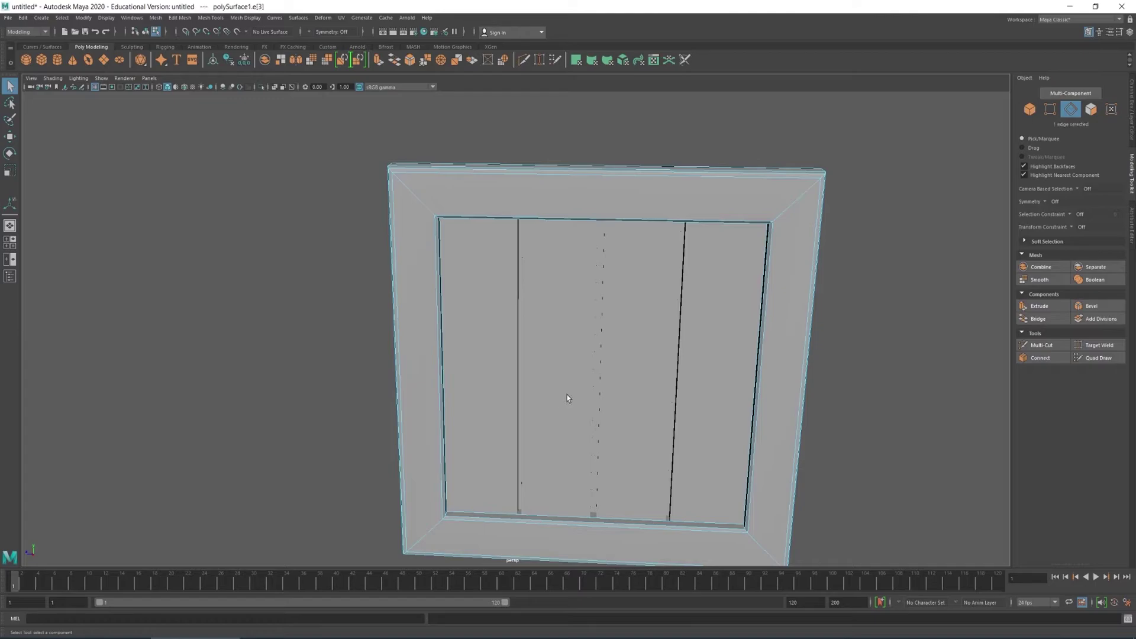
click(1030, 109)
click(709, 321)
alt+drag(709, 320, 824, 264)
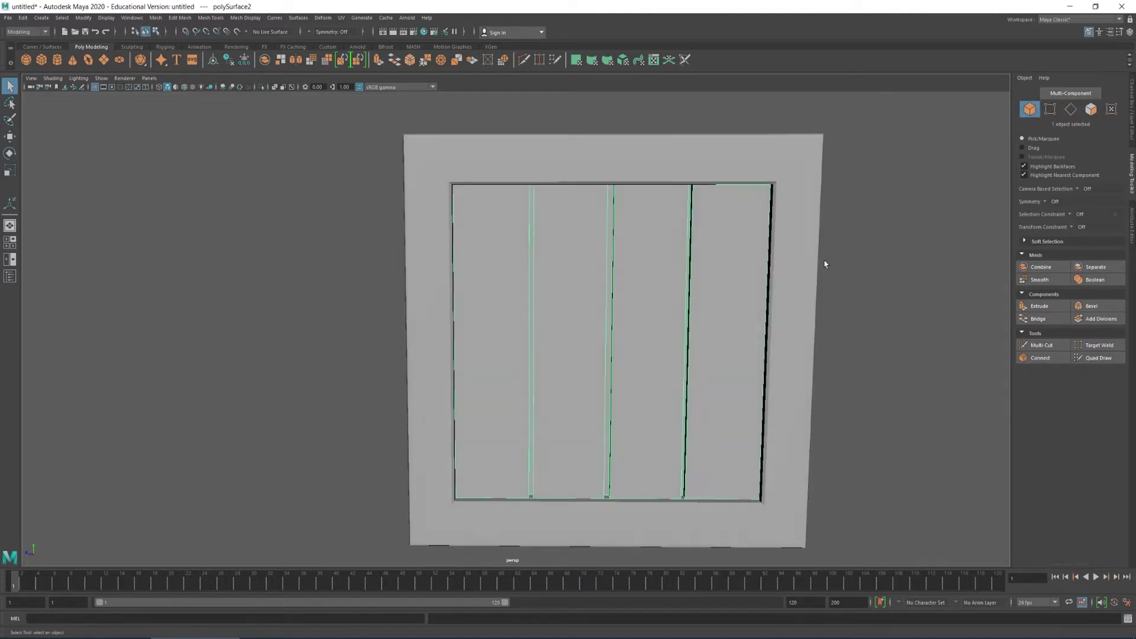
Step: Isolate the centre panel and bevel the front edges of its three vertical grooves with a fraction of 0.5 and 1 segment
click(1070, 109)
click(689, 226)
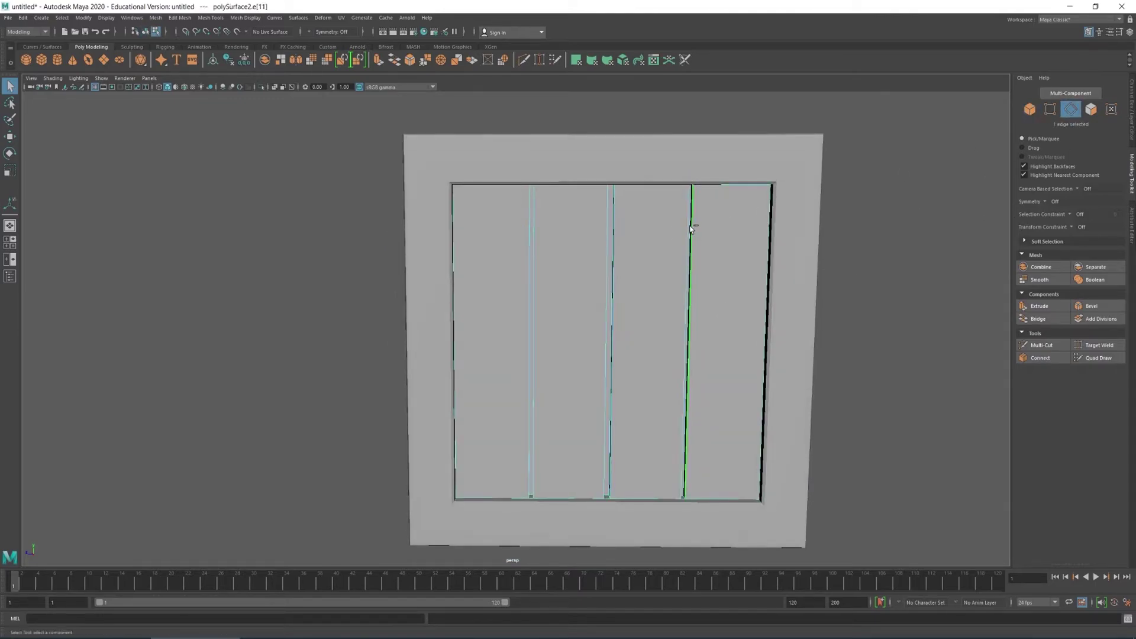
shift+click(606, 244)
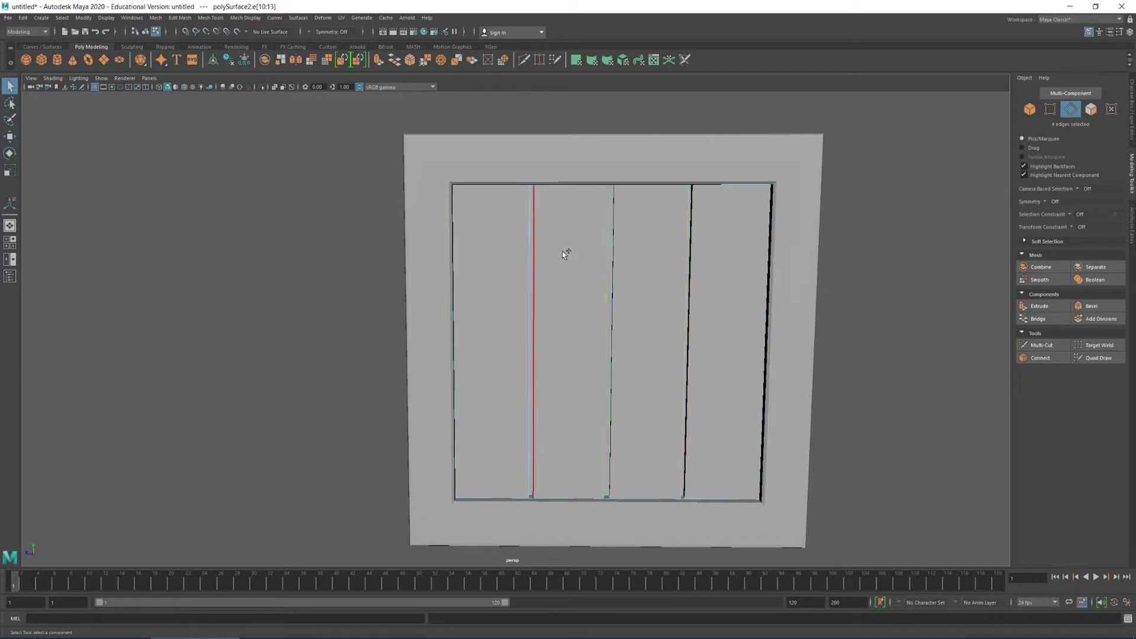
shift+click(528, 251)
alt+drag(620, 261, 679, 302)
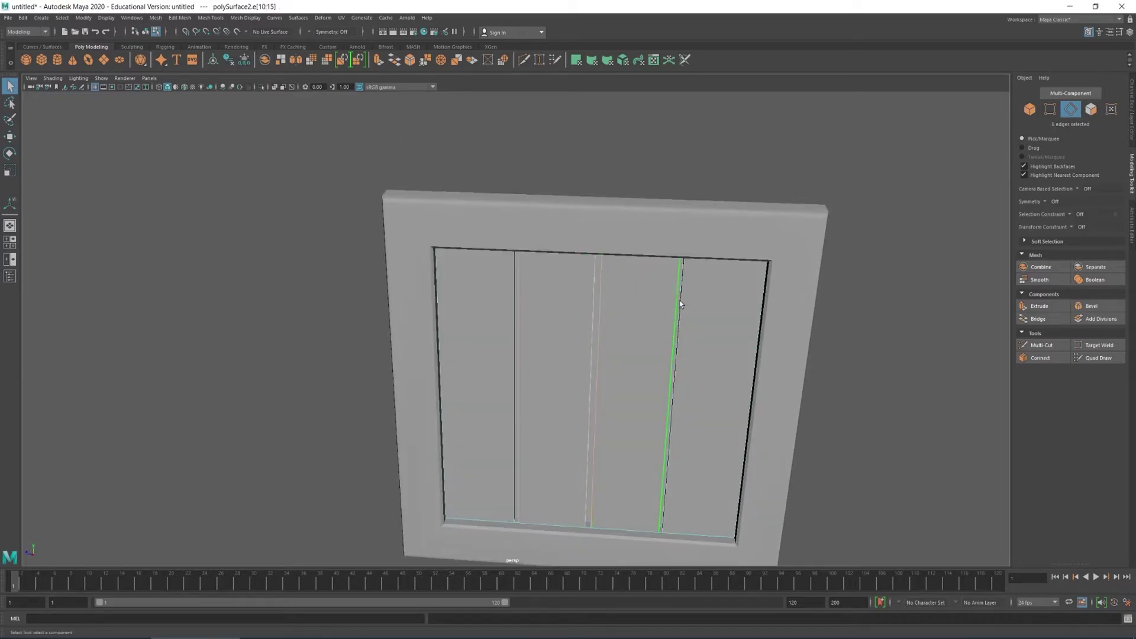
click(1030, 110)
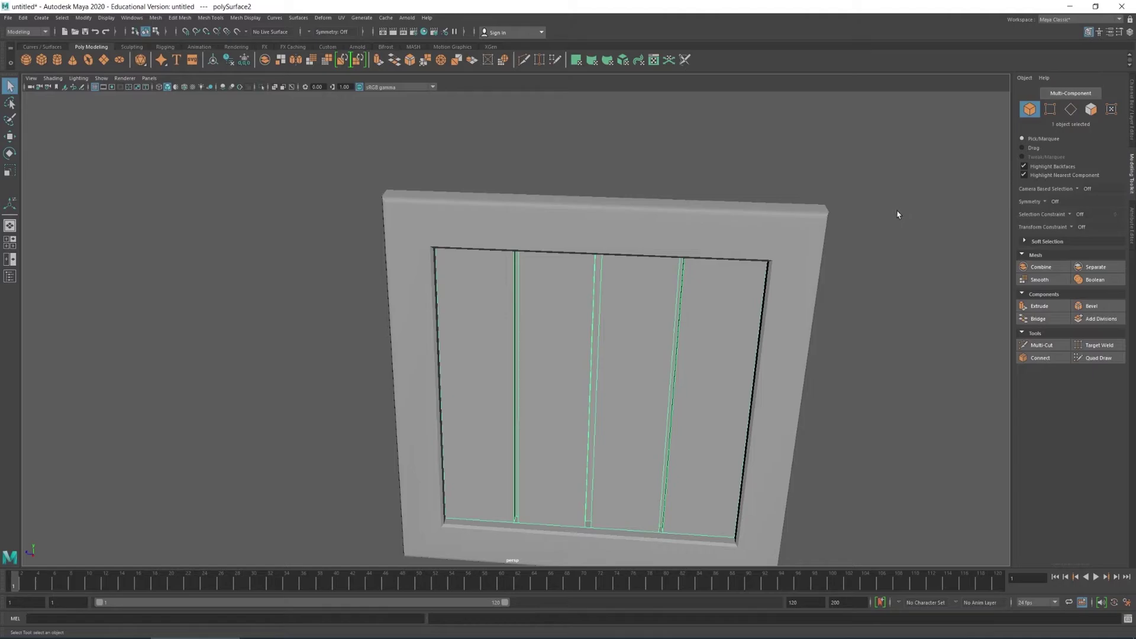
key(ctrl+1)
key(F10)
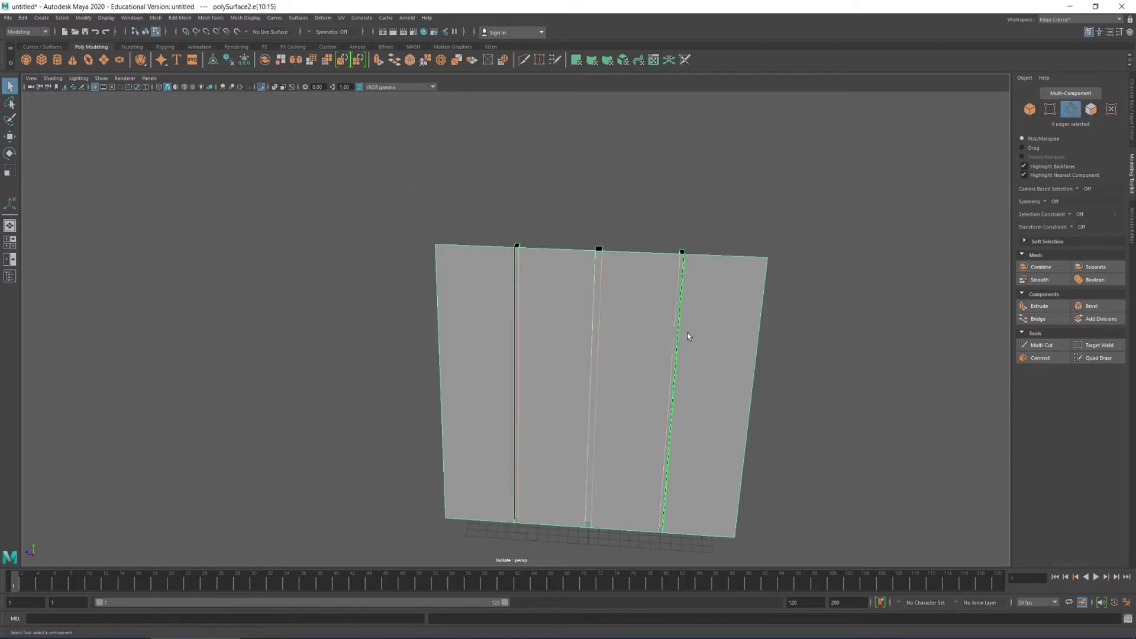
mouse_move(683, 318)
alt+mouse_down()
mouse_move(520, 251)
mouse_move(700, 307)
alt+mouse_up()
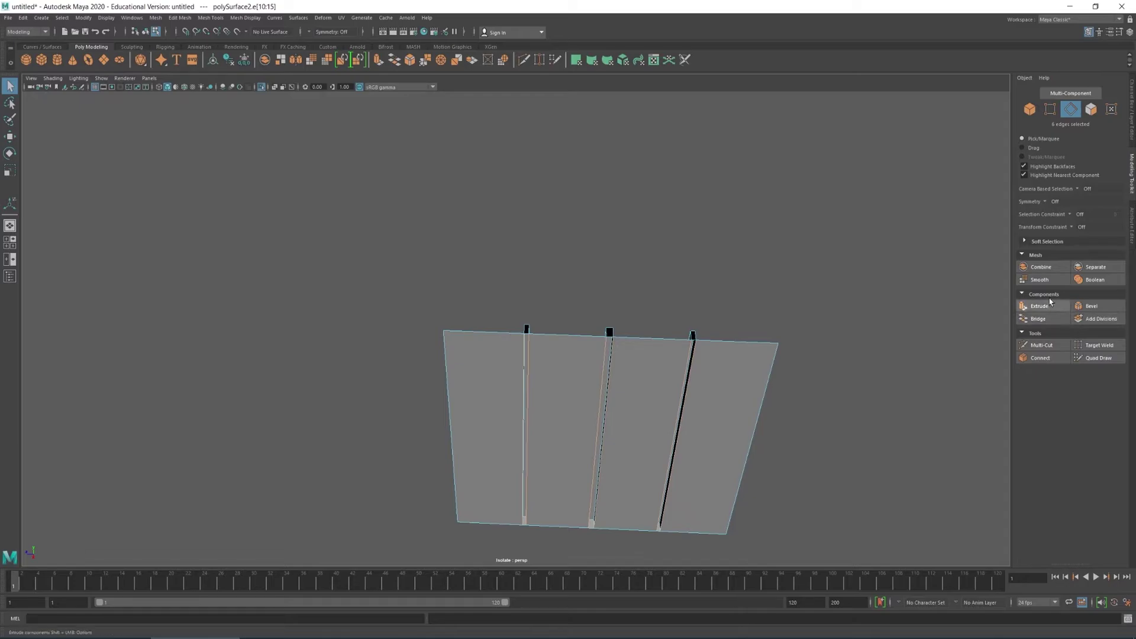
click(1090, 306)
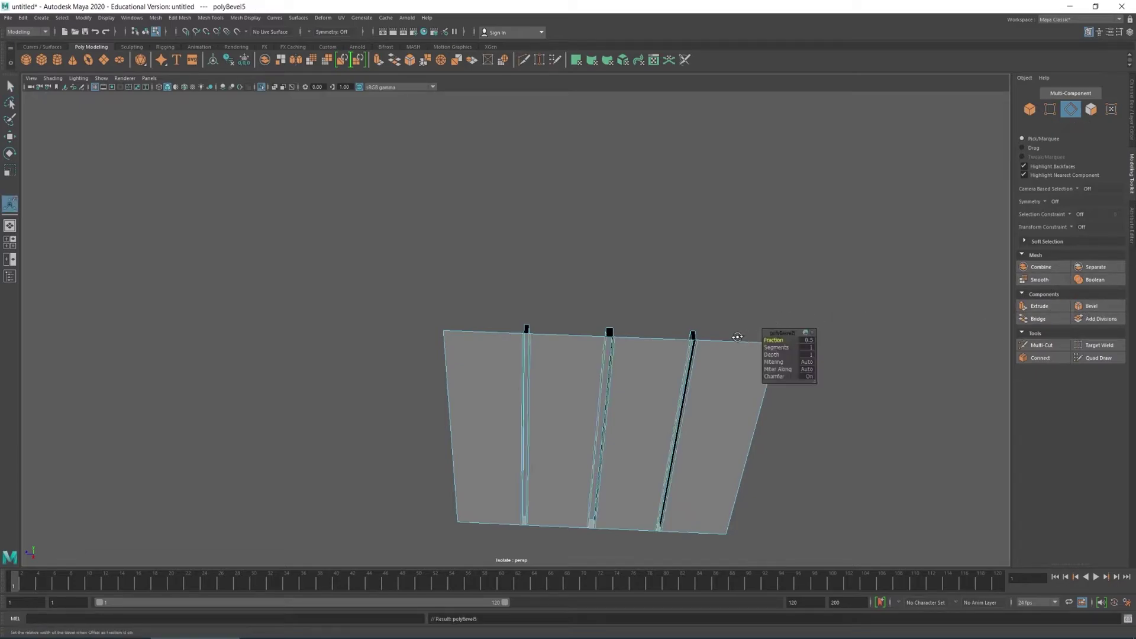
Step: Examine the bevelled groove edges and the upper ends of the grooves from several angles
alt+drag(737, 337, 725, 320)
scroll(608, 325, up, 2)
alt+middle_drag(651, 316, 588, 329)
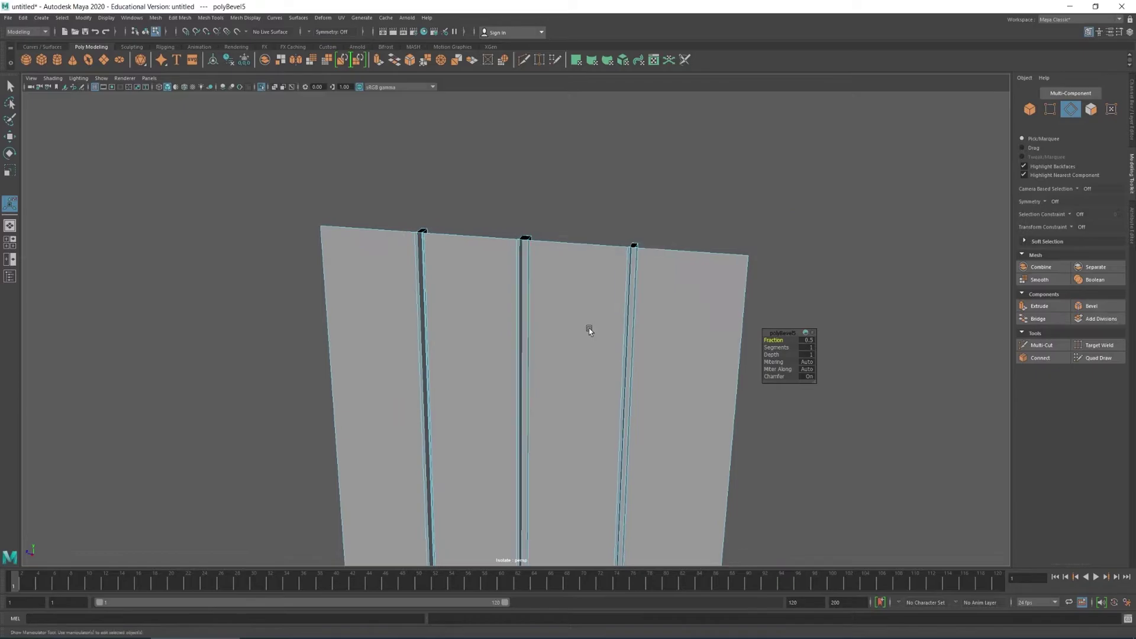
scroll(589, 330, up, 2)
alt+drag(661, 299, 630, 298)
scroll(520, 296, up, 3)
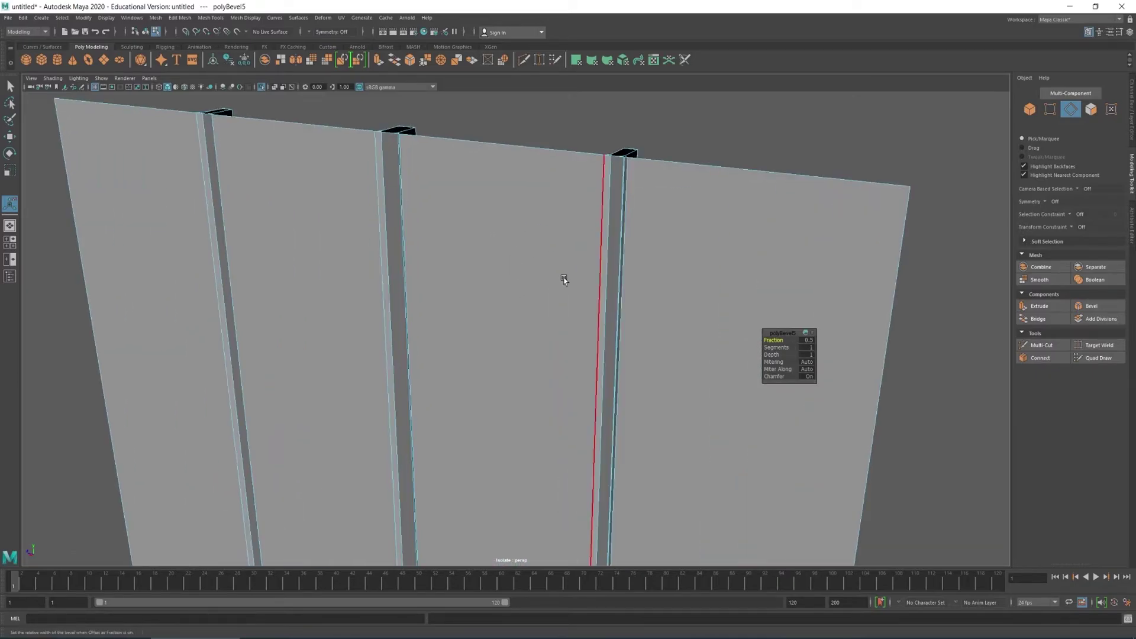
alt+drag(563, 280, 593, 294)
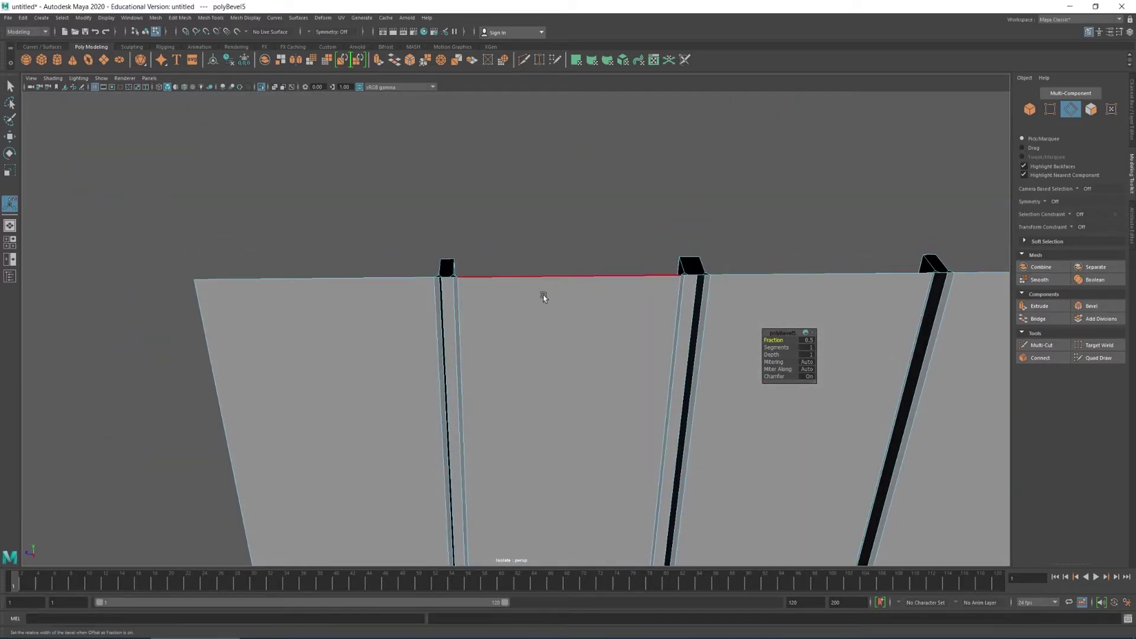
alt+drag(682, 284, 584, 251)
alt+middle_drag(584, 251, 596, 388)
alt+drag(596, 389, 595, 368)
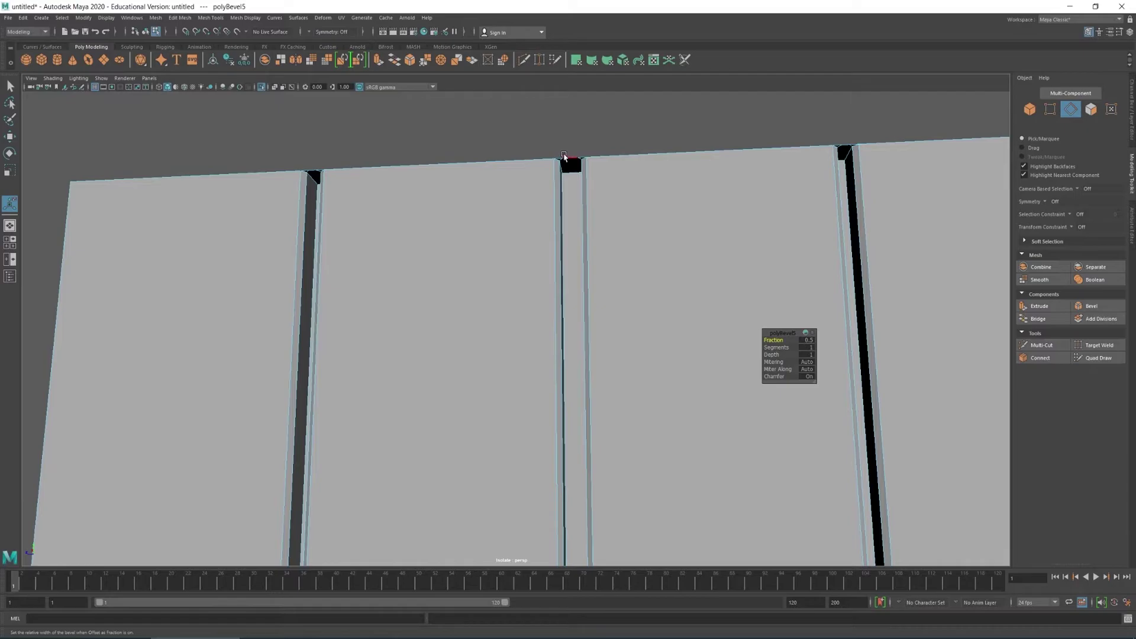
Step: Delete the end cap face at the upper end of the middle groove
click(584, 159)
alt+drag(570, 162, 563, 278)
scroll(491, 341, up, 4)
key(f)
alt+drag(661, 356, 571, 343)
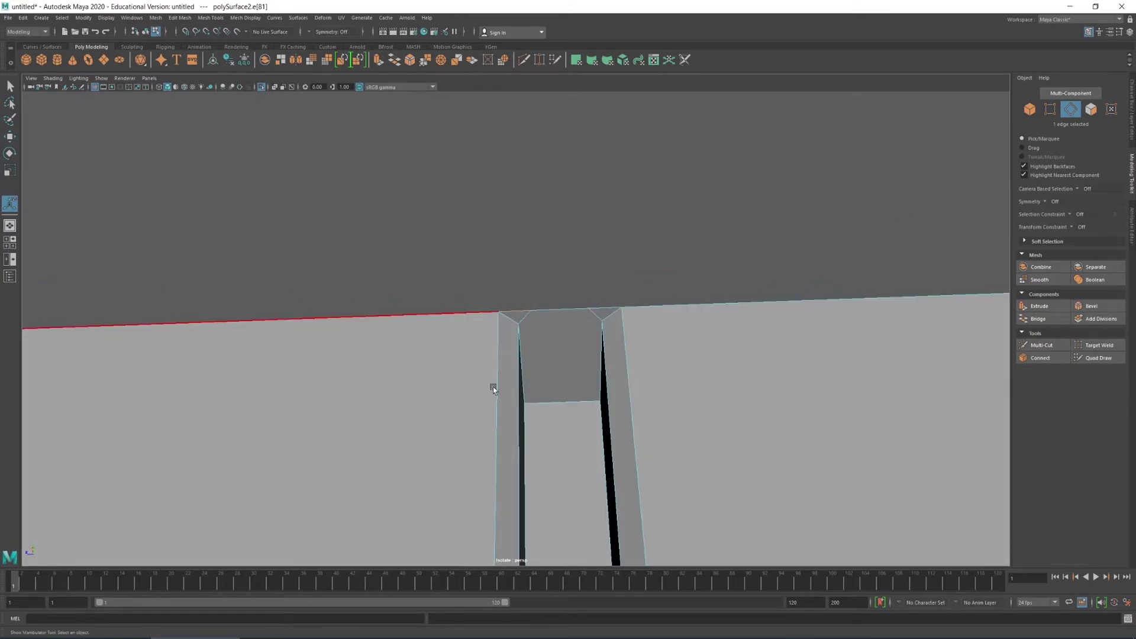
alt+drag(495, 386, 559, 325)
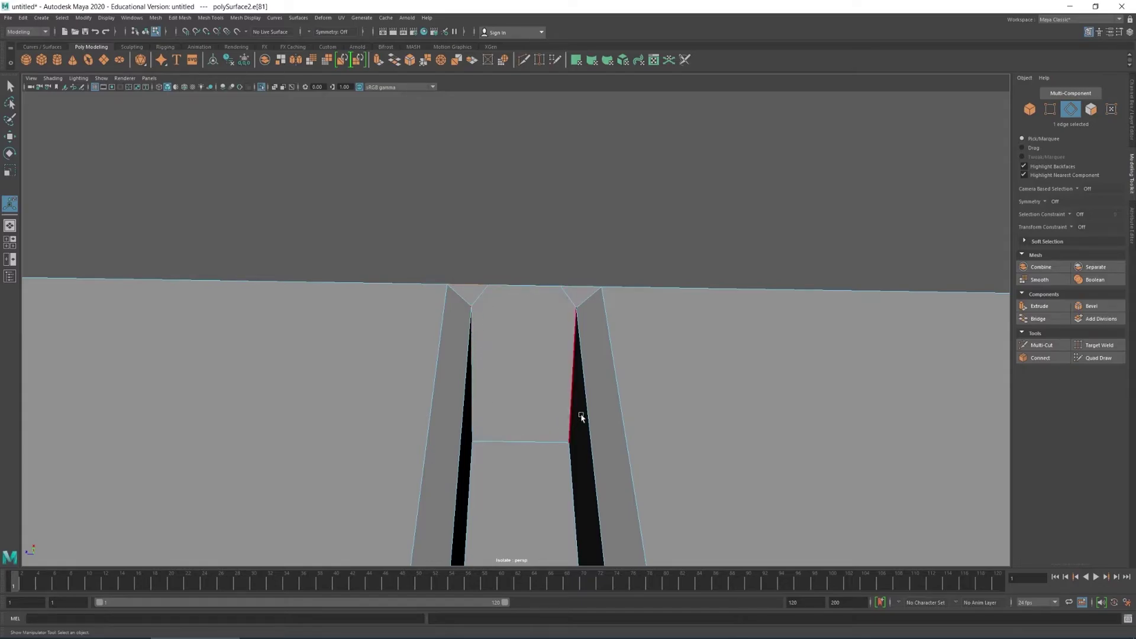
key(F11)
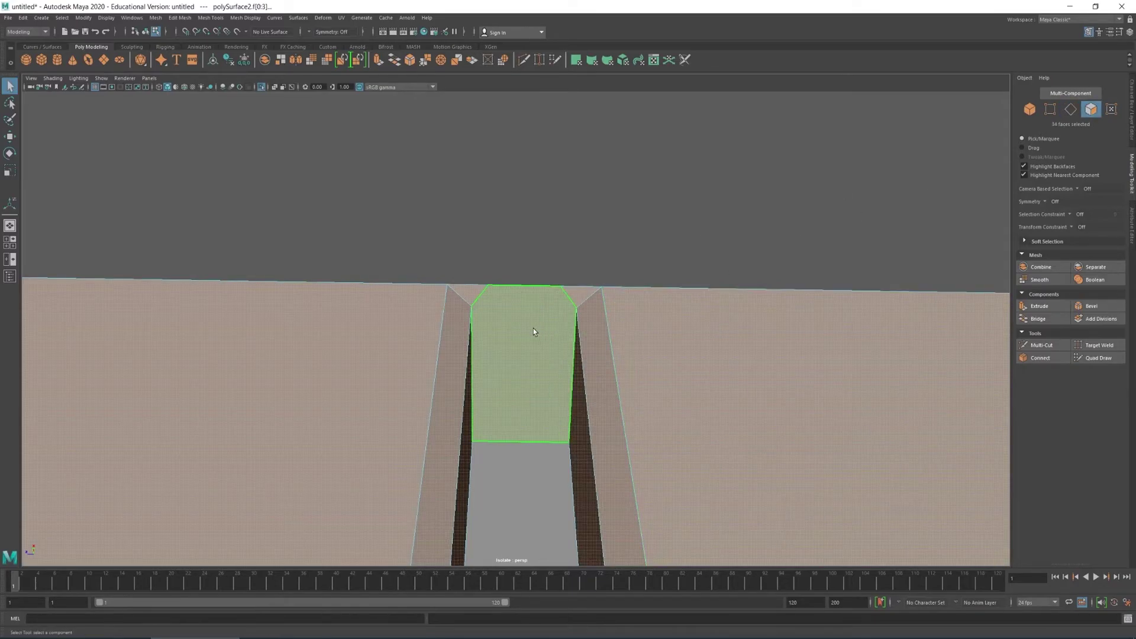
click(533, 328)
scroll(577, 332, down, 4)
alt+drag(560, 340, 559, 350)
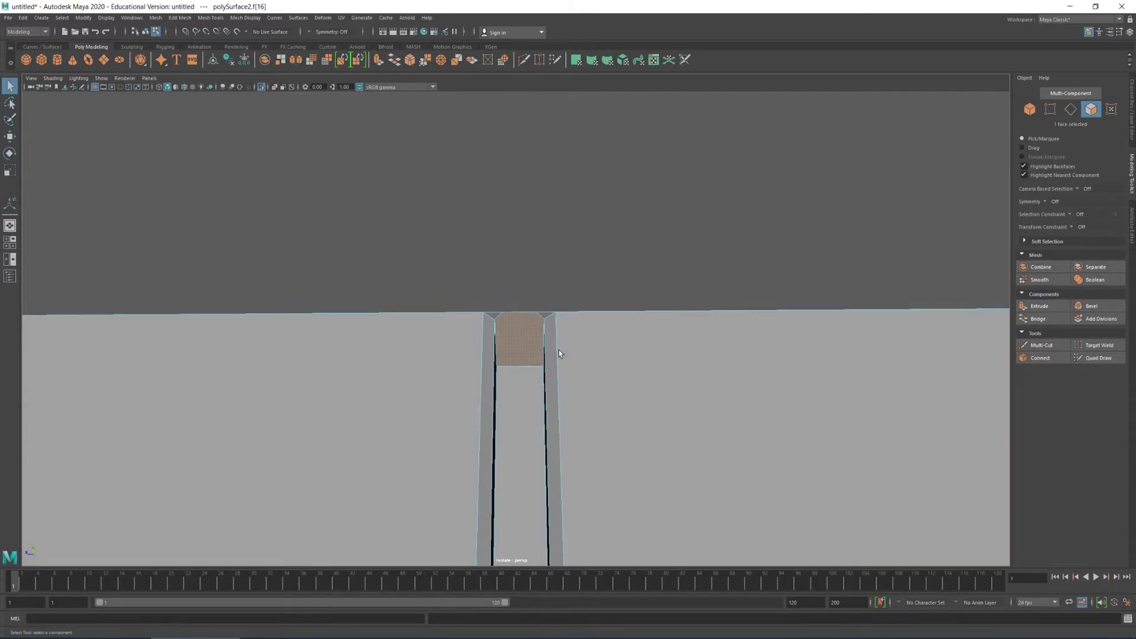
key(Delete)
Step: Delete the two small triangular bevel corner faces at the middle groove's upper end
click(544, 315)
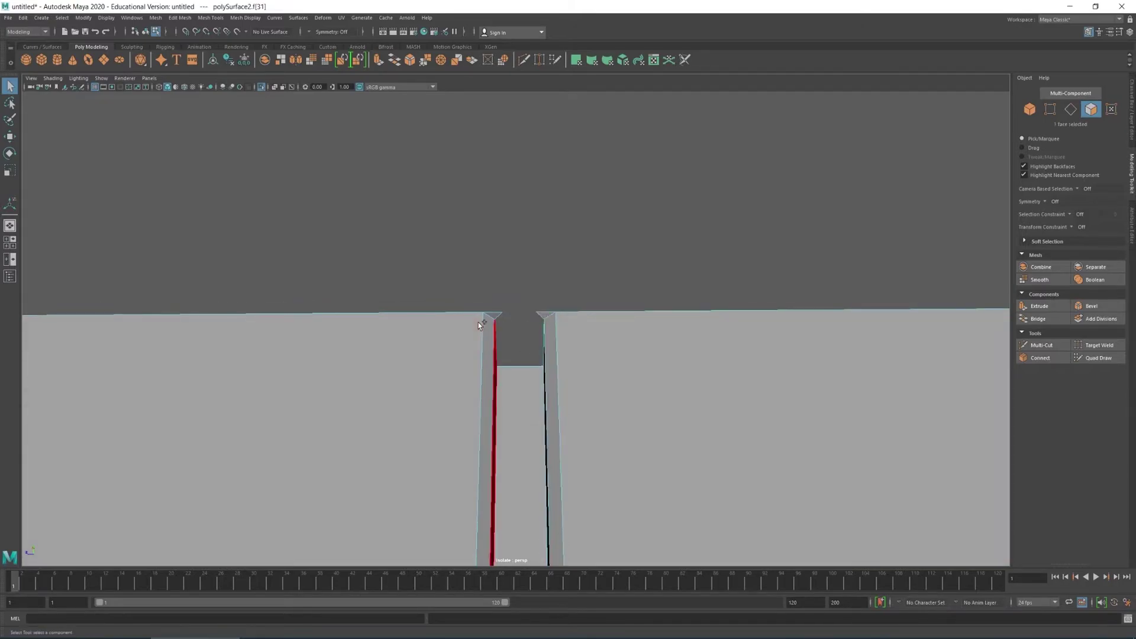
shift+click(493, 314)
key(Delete)
Step: Delete the end cap and corner faces at the upper end of the groove right of the middle one
scroll(595, 382, down, 3)
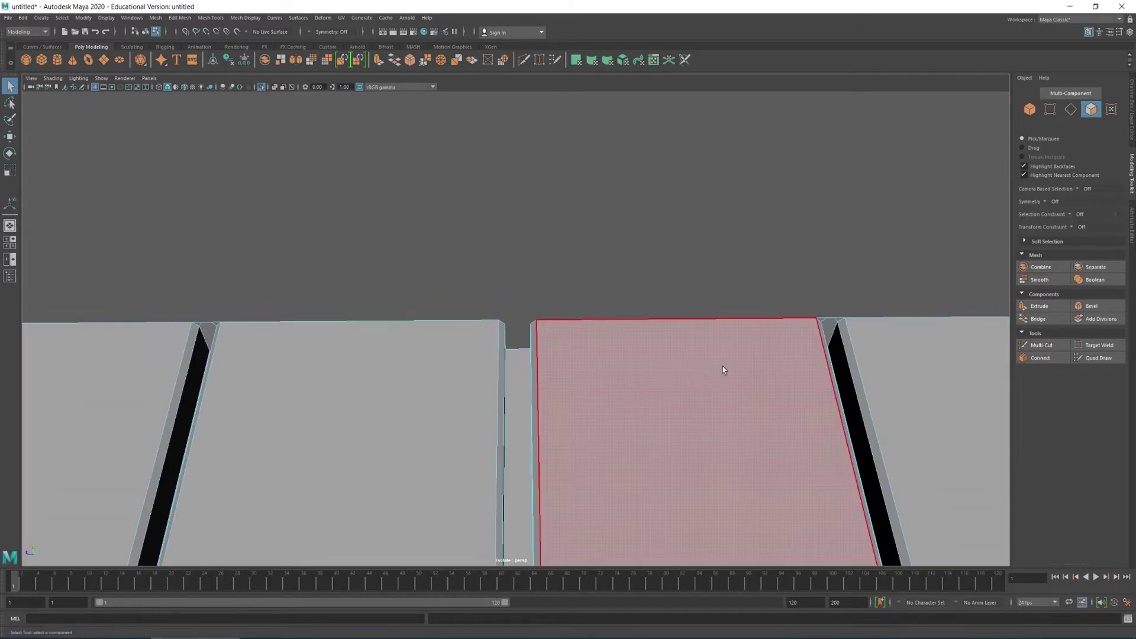
alt+middle_drag(722, 369, 598, 329)
click(690, 339)
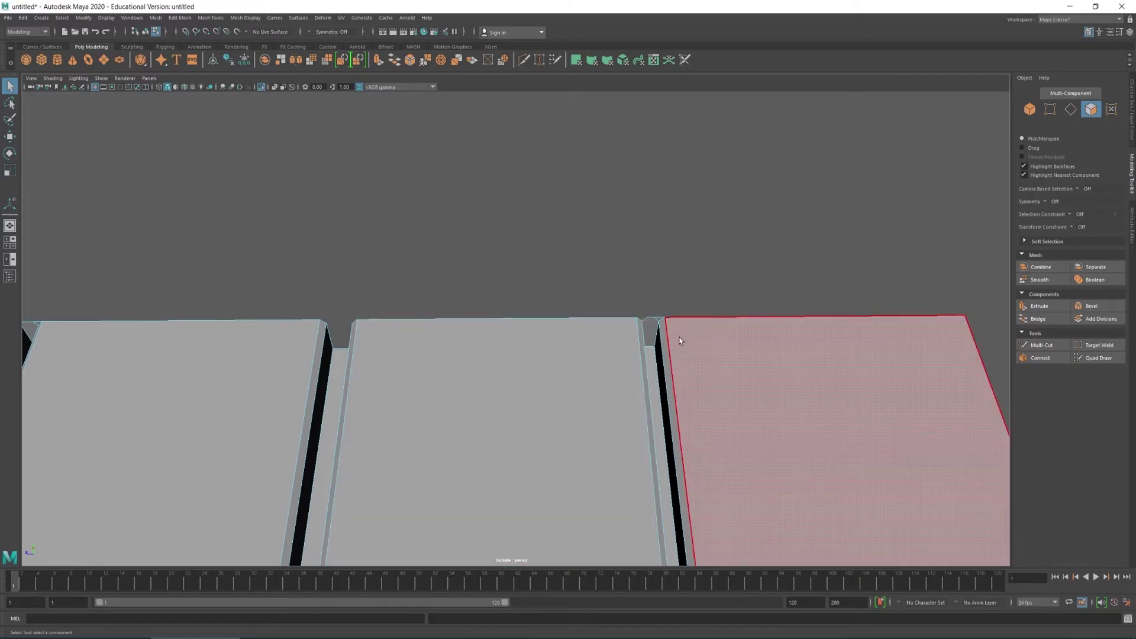
Step: Delete the end faces closing the lower ends of the centre panel's grooves
scroll(608, 463, down, 3)
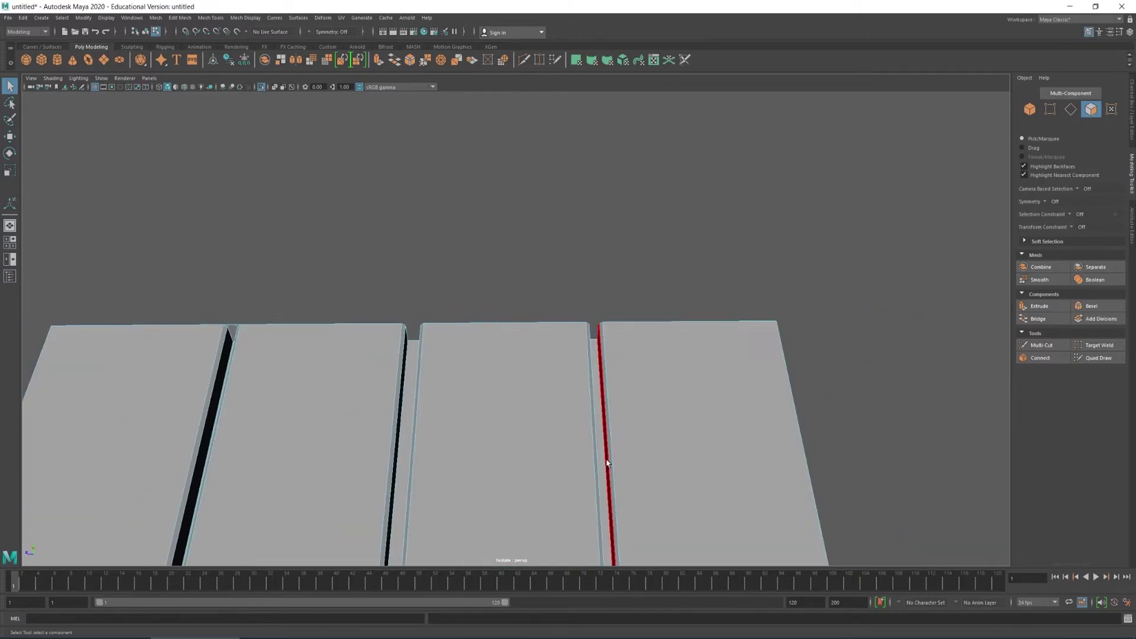
alt+middle_drag(607, 463, 588, 195)
alt+drag(585, 372, 604, 463)
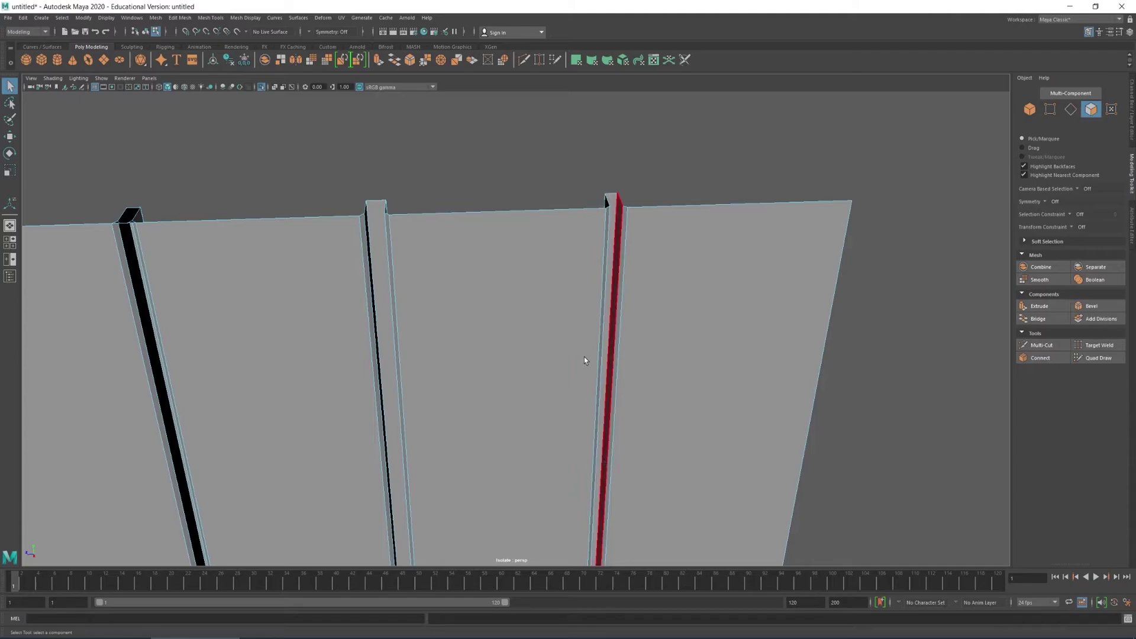
alt+drag(584, 360, 509, 426)
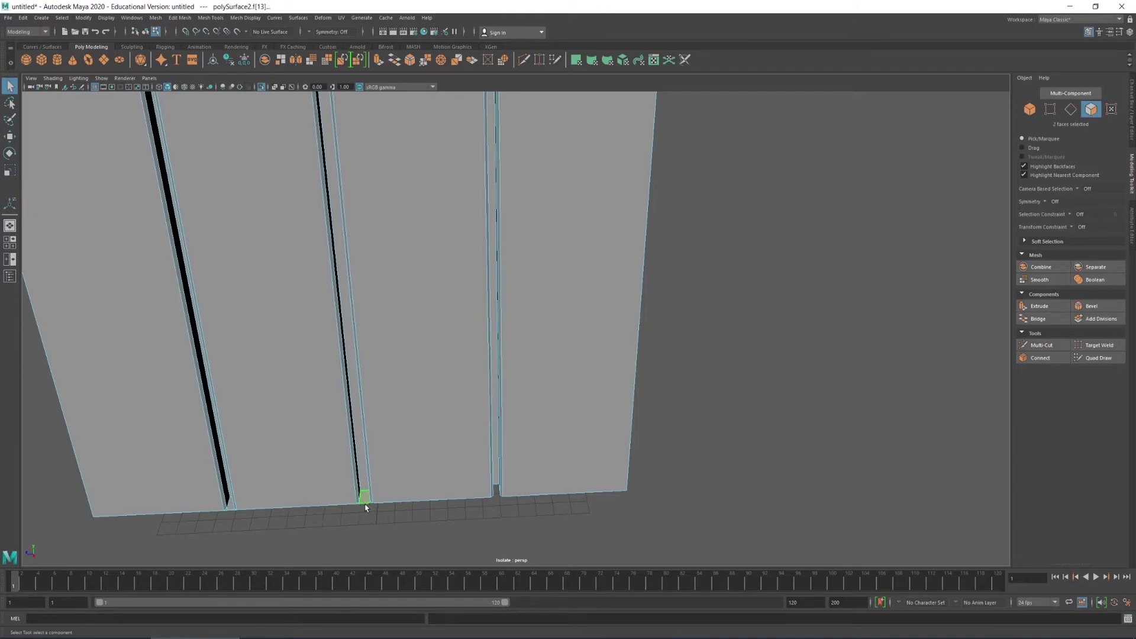
shift+click(234, 512)
key(space)
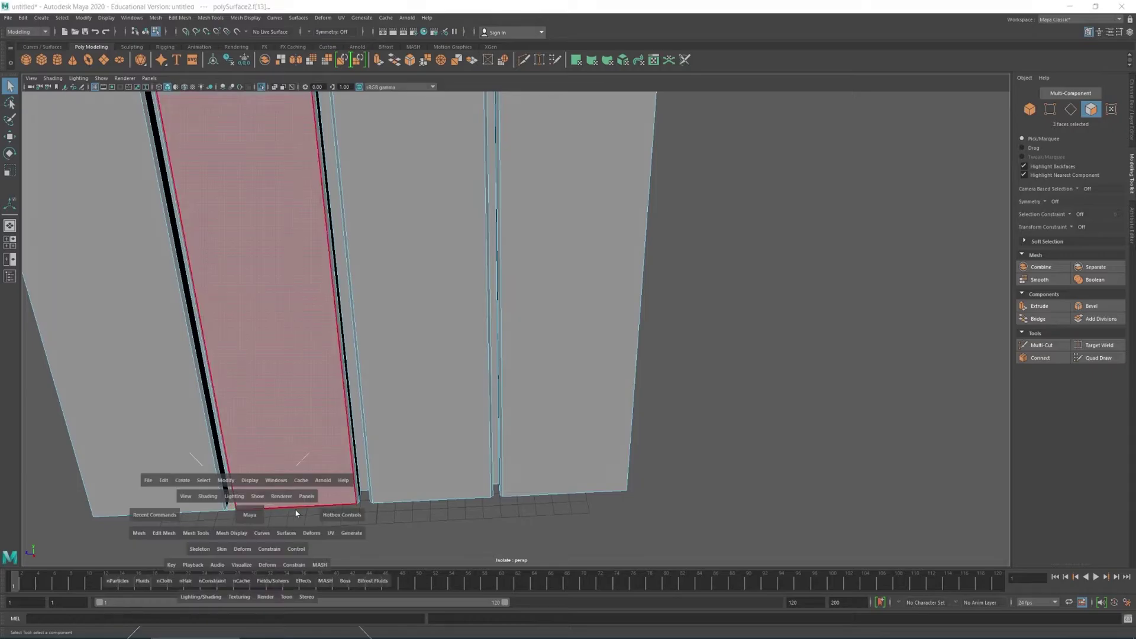
alt+middle_drag(298, 517, 310, 520)
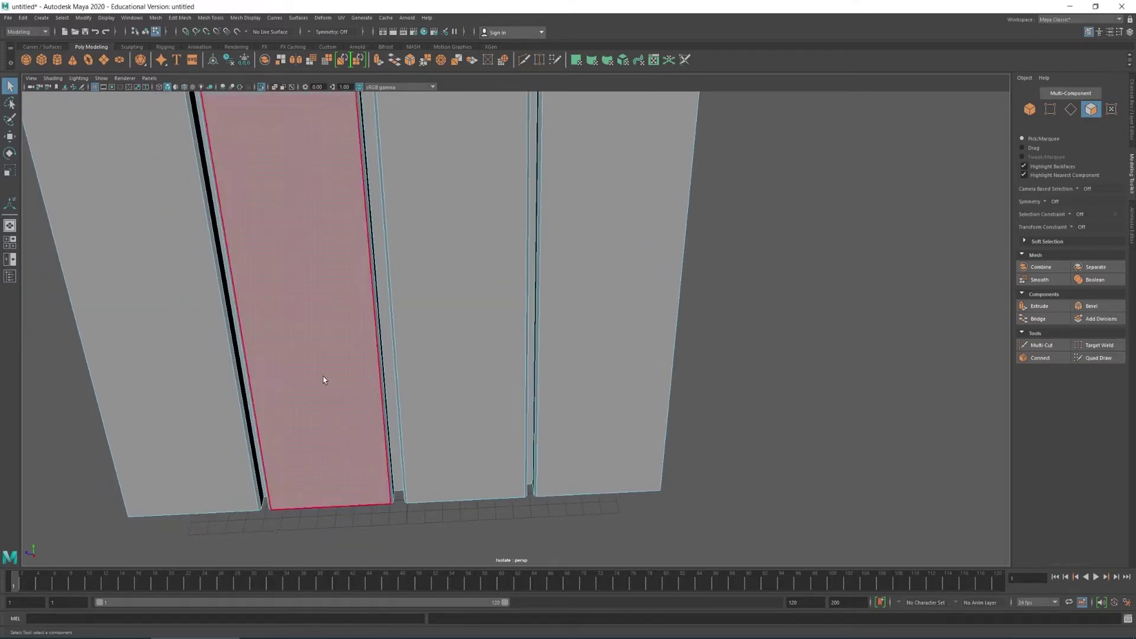
Step: Delete the end cap and bevel corner faces at the upper end of the remaining closed groove
alt+drag(323, 376, 342, 459)
alt+drag(317, 269, 396, 451)
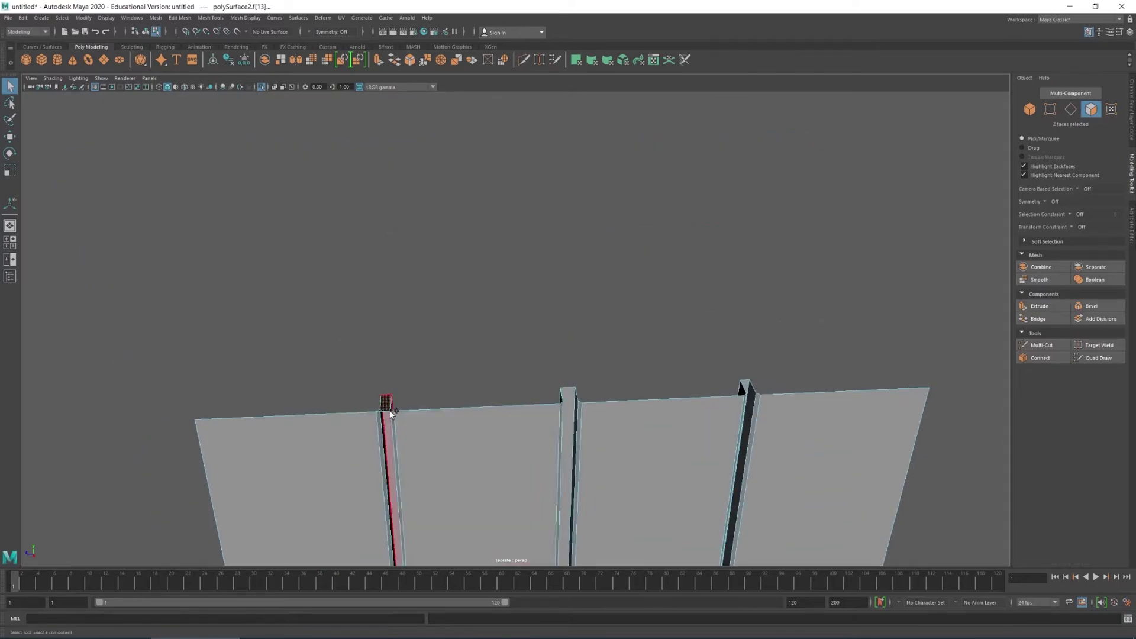
shift+click(394, 421)
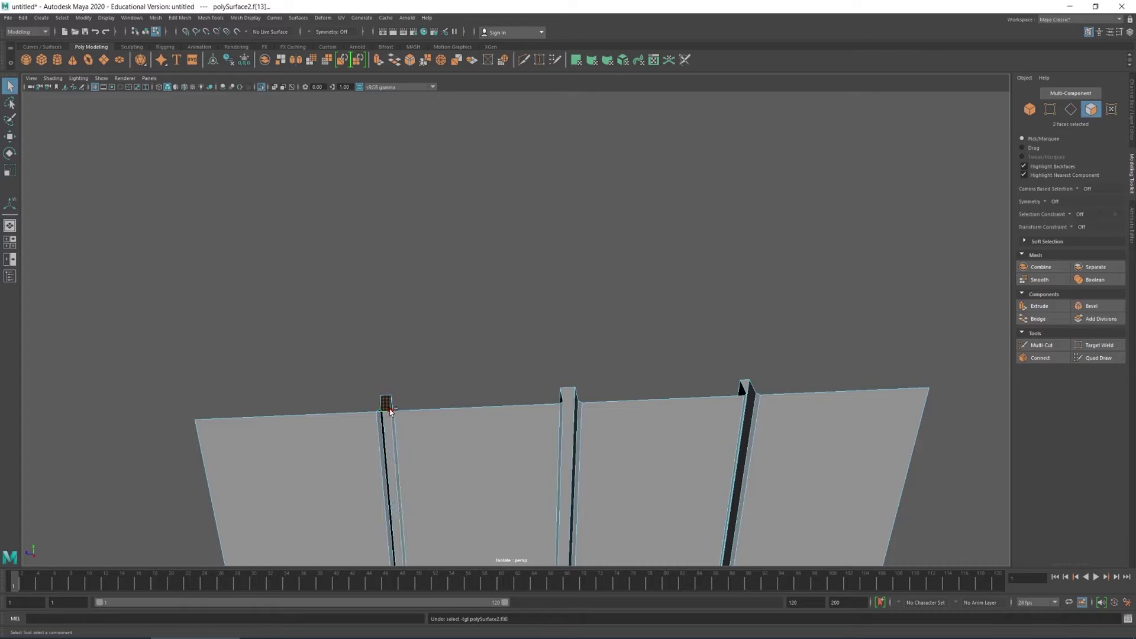
shift+click(390, 413)
mouse_move(407, 426)
alt+mouse_down()
mouse_move(400, 413)
mouse_move(312, 438)
mouse_move(183, 403)
mouse_move(345, 411)
mouse_move(385, 398)
mouse_move(406, 431)
mouse_move(428, 438)
mouse_move(437, 417)
alt+mouse_up()
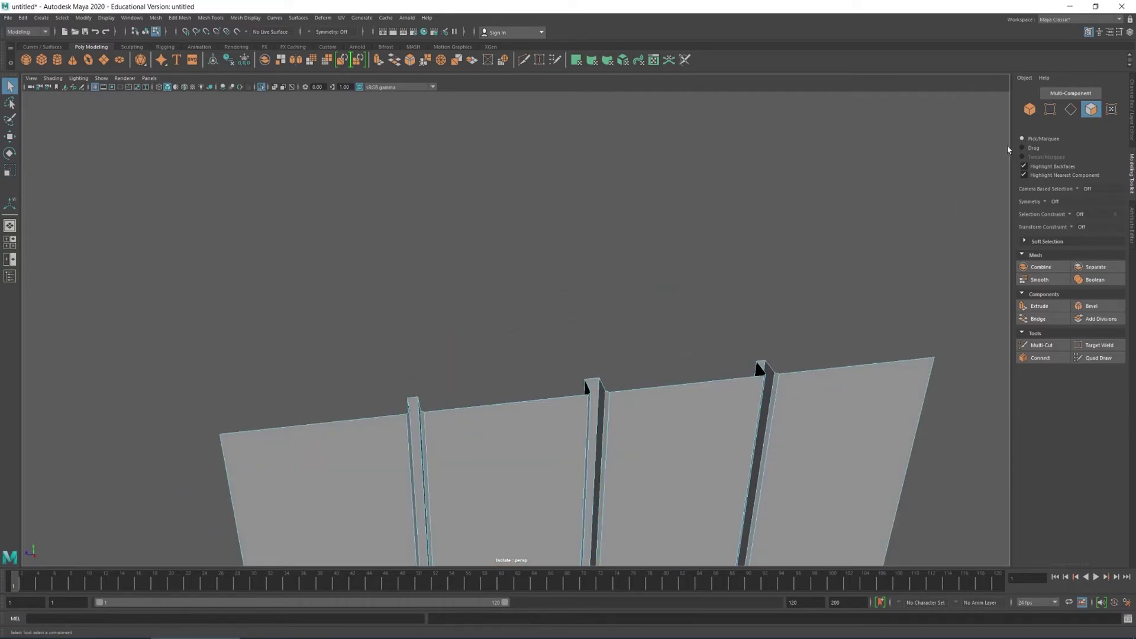
Step: End the isolation of the centre panel, select the frame, and inspect where the open groove ends meet its upper inner edge
click(1029, 109)
click(793, 206)
key(ctrl+1)
click(711, 278)
alt+drag(712, 278, 621, 237)
alt+middle_drag(621, 236, 609, 219)
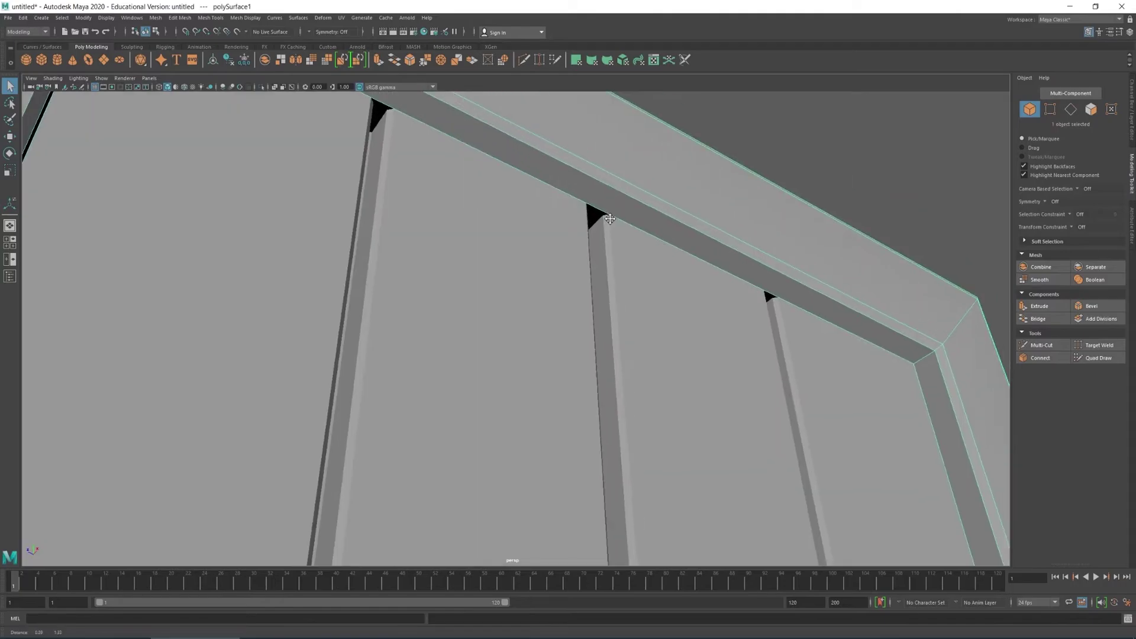
scroll(610, 218, up, 1)
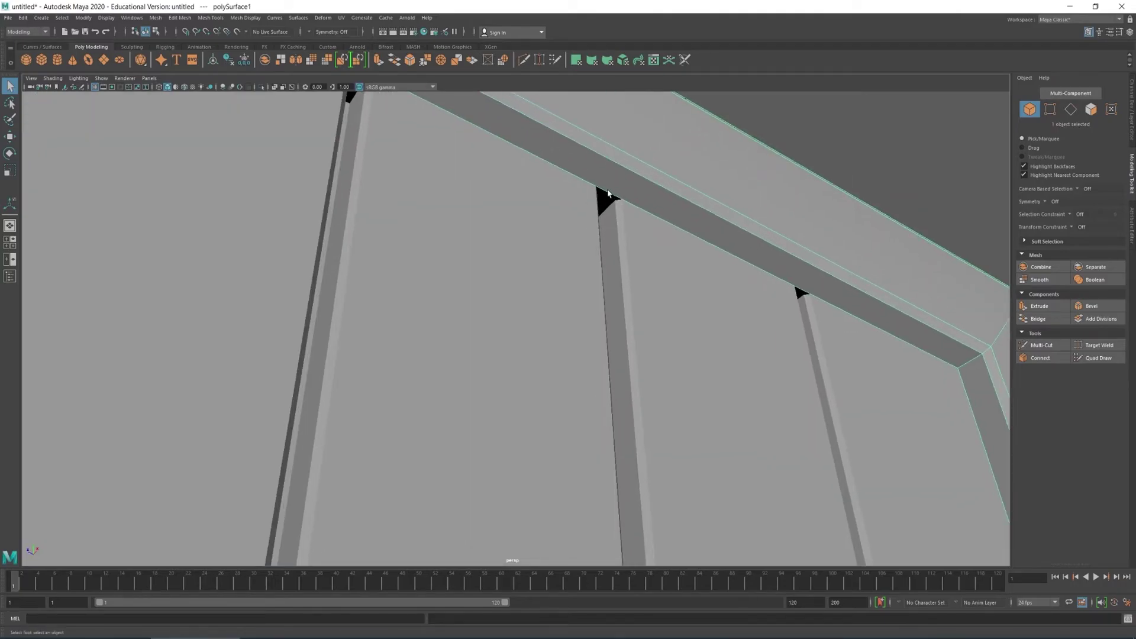
alt+drag(609, 207, 511, 210)
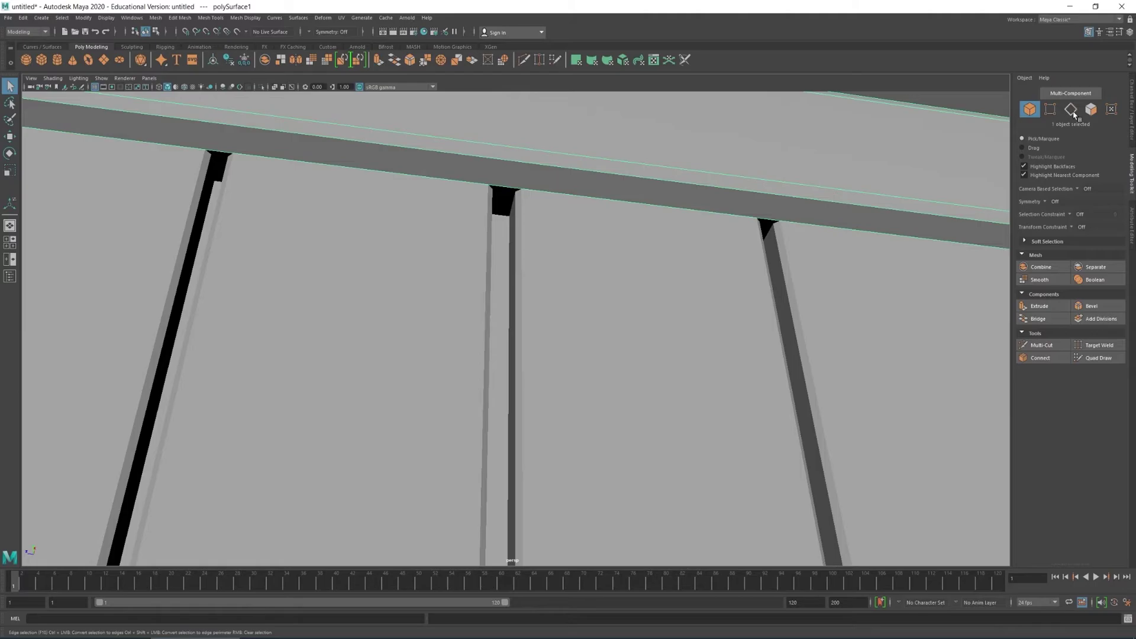
Step: Isolate the frame and extrude the edge loop around its inner opening backwards to about X 15.15, deepening the inner walls
key(ctrl+1)
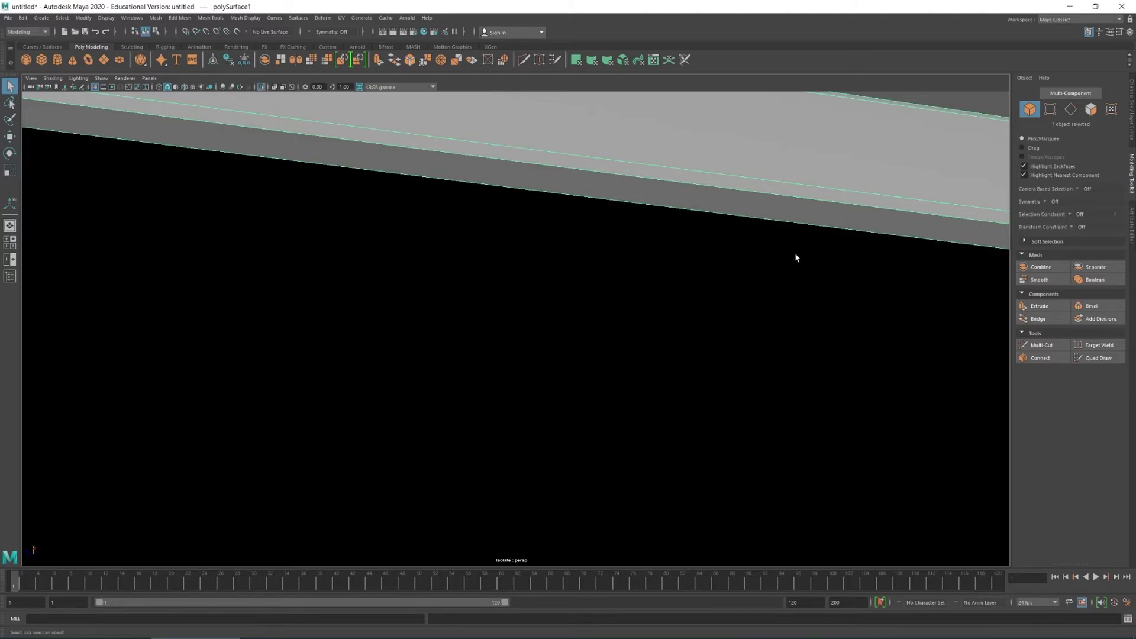
alt+drag(795, 257, 858, 269)
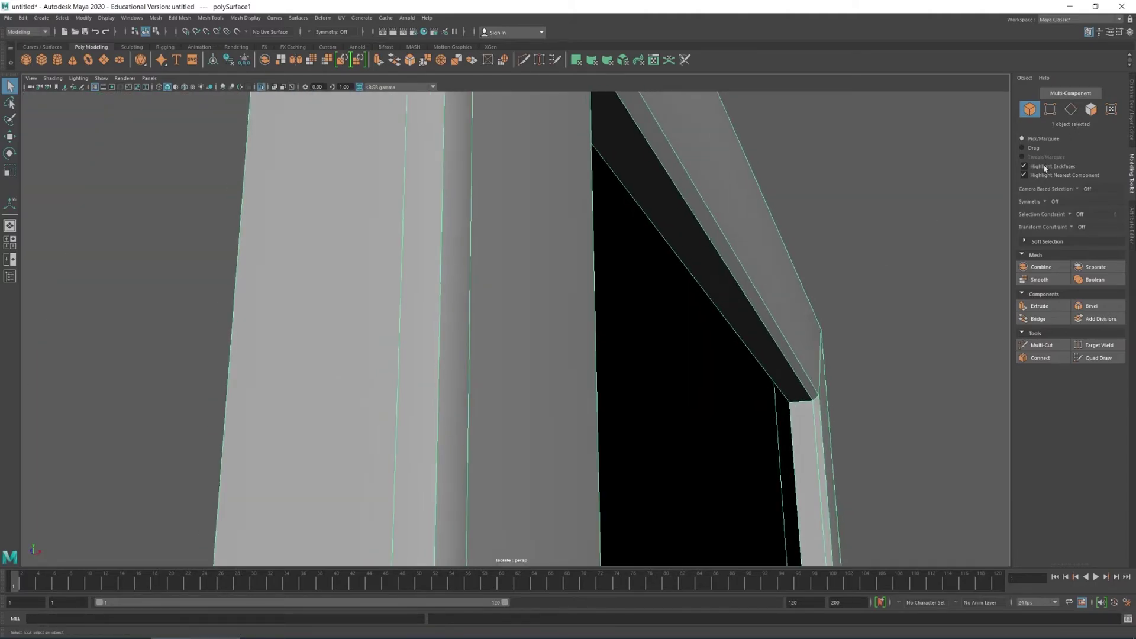
click(1071, 109)
double_click(769, 379)
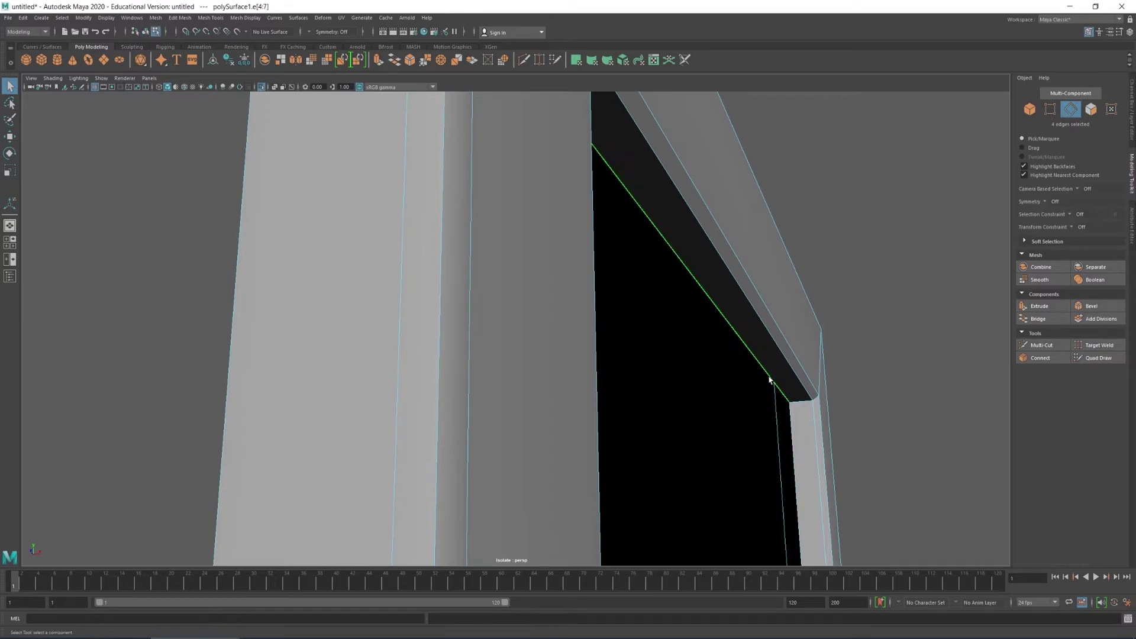
key(w)
scroll(769, 415, down, 5)
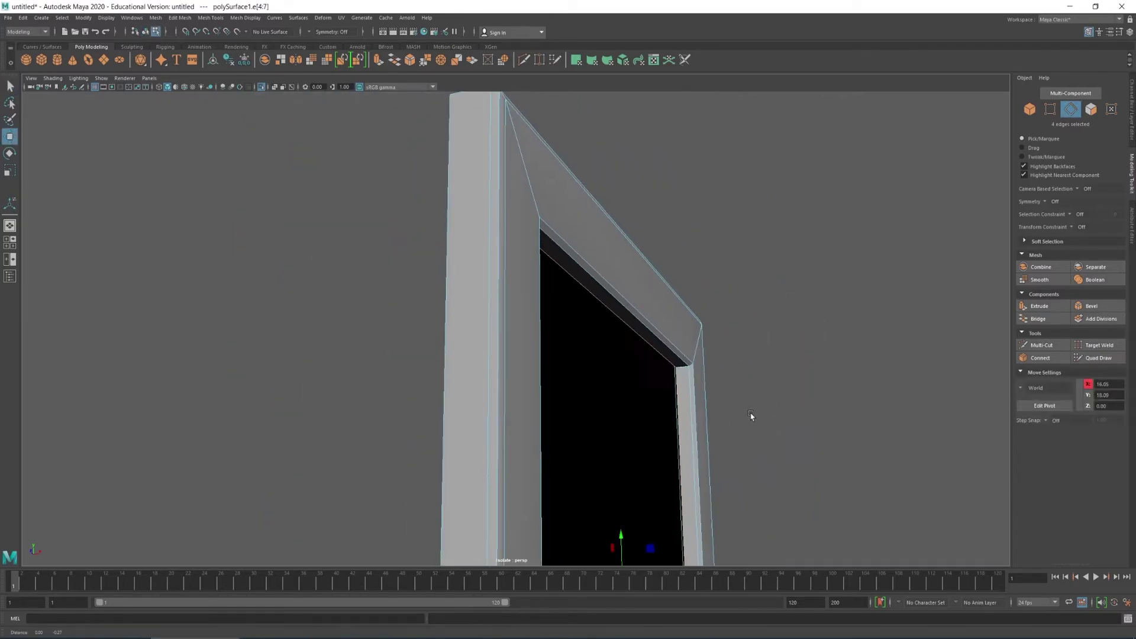
mouse_move(648, 455)
mouse_down()
mouse_move(620, 461)
mouse_move(636, 461)
mouse_up()
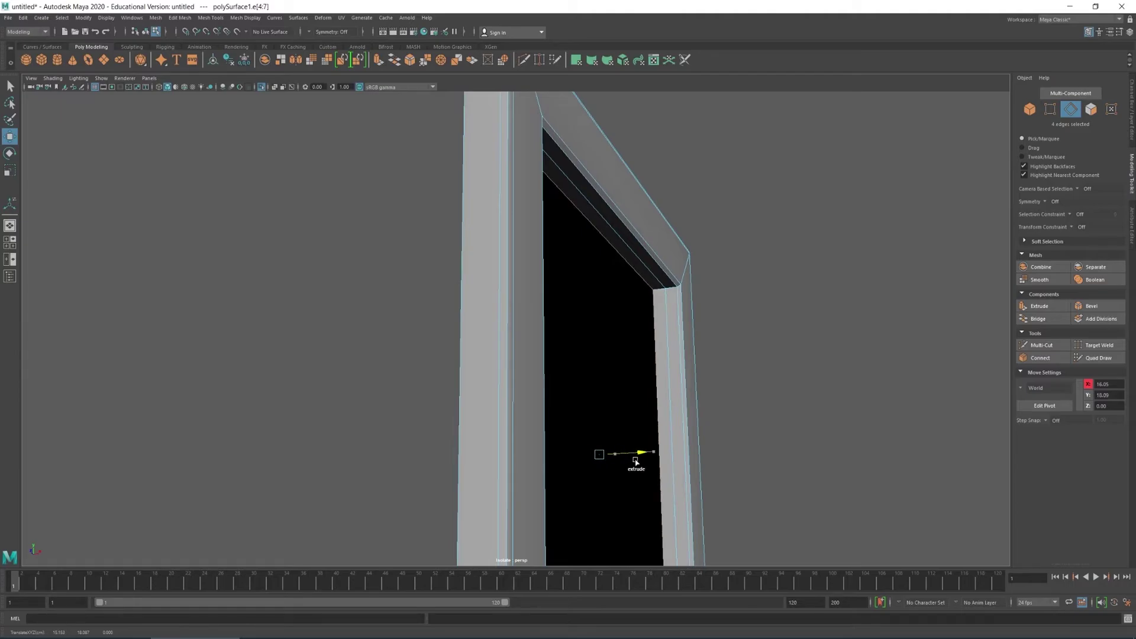
alt+drag(722, 373, 682, 367)
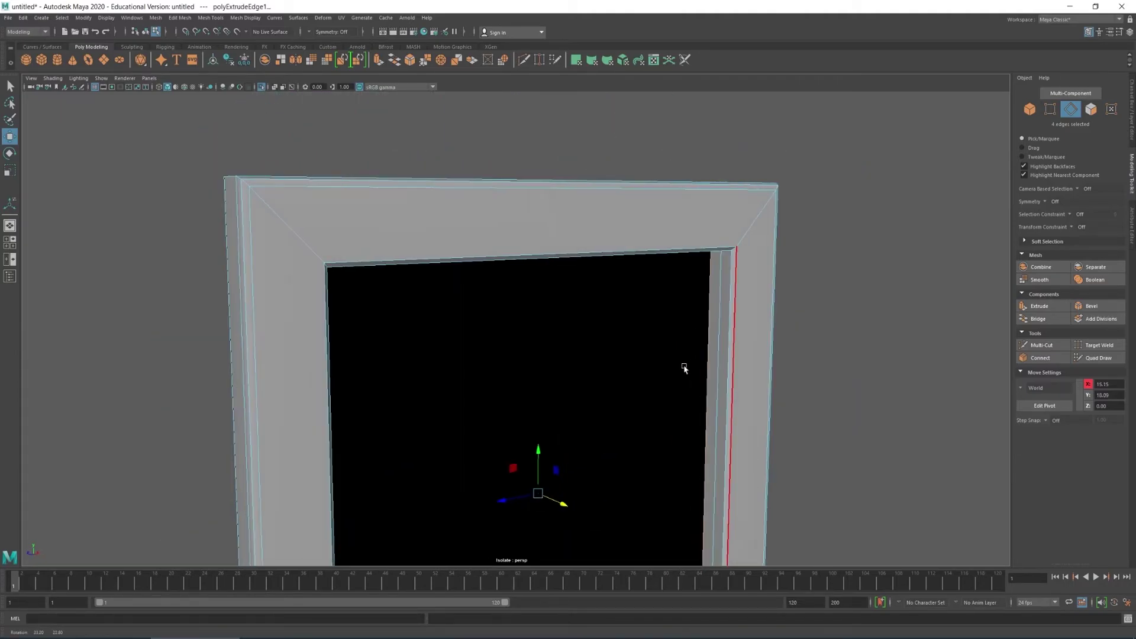
Step: Return to object selection, end the frame's isolation, and check how the grooved centre panel meets the deepened frame
click(1030, 109)
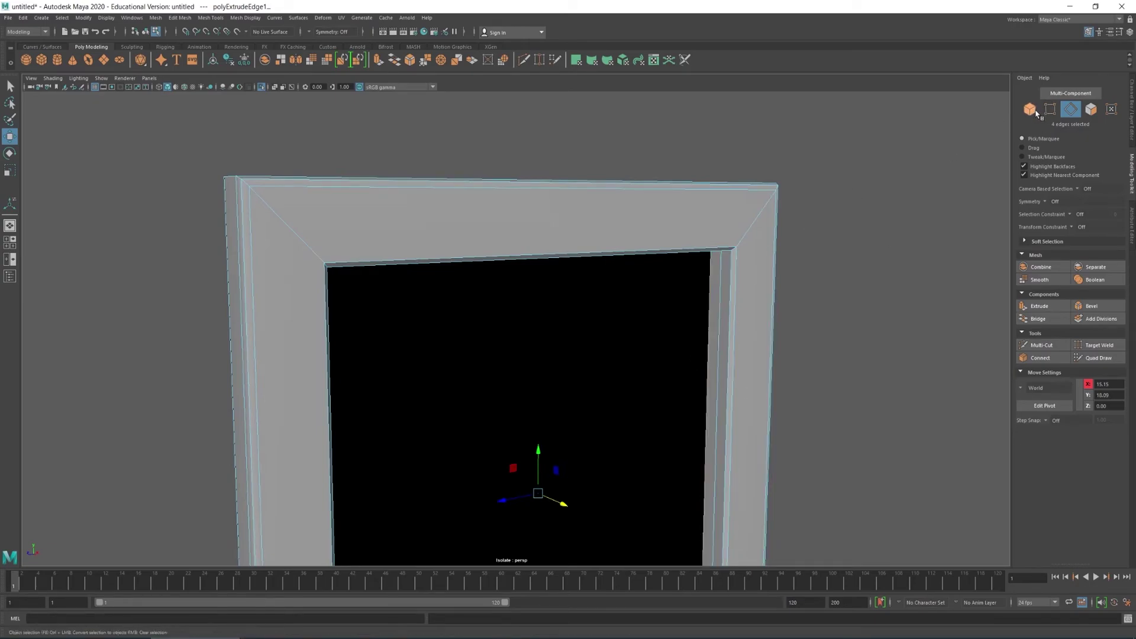
click(821, 313)
key(ctrl+1)
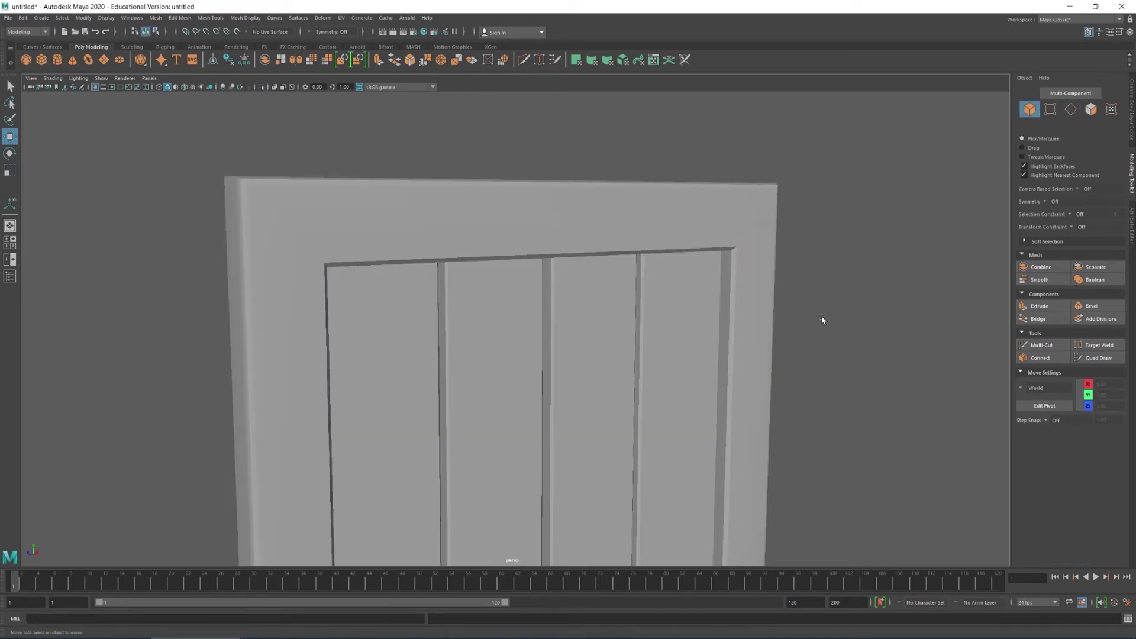
alt+drag(785, 303, 646, 347)
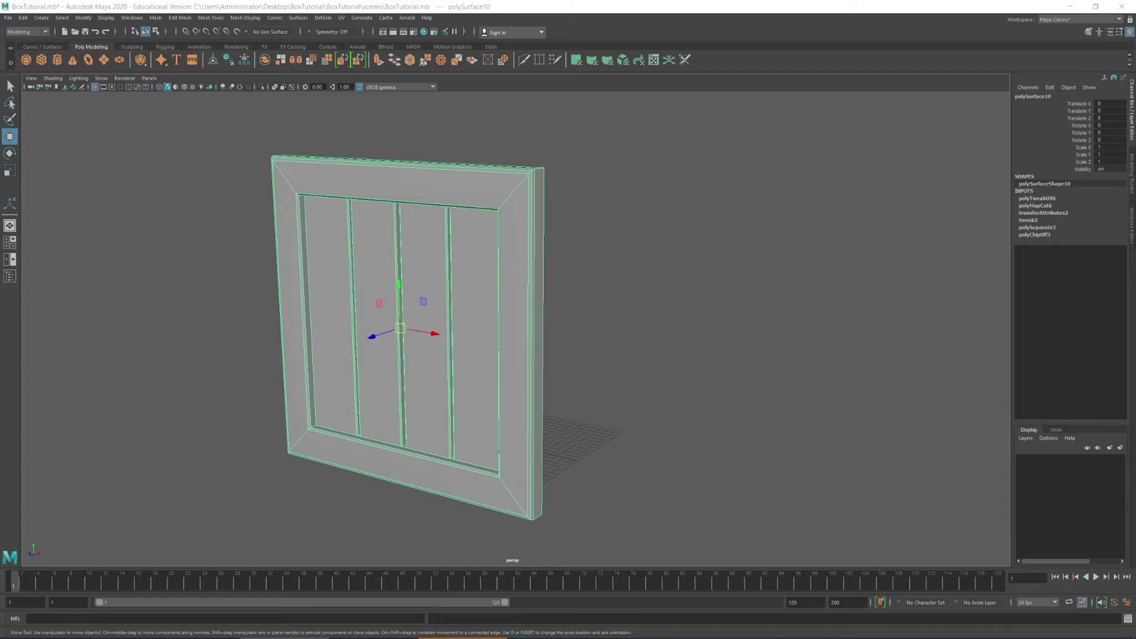
Step: Switch to the UV Editing workspace with the complete framed panel selected
alt+drag(579, 378, 591, 315)
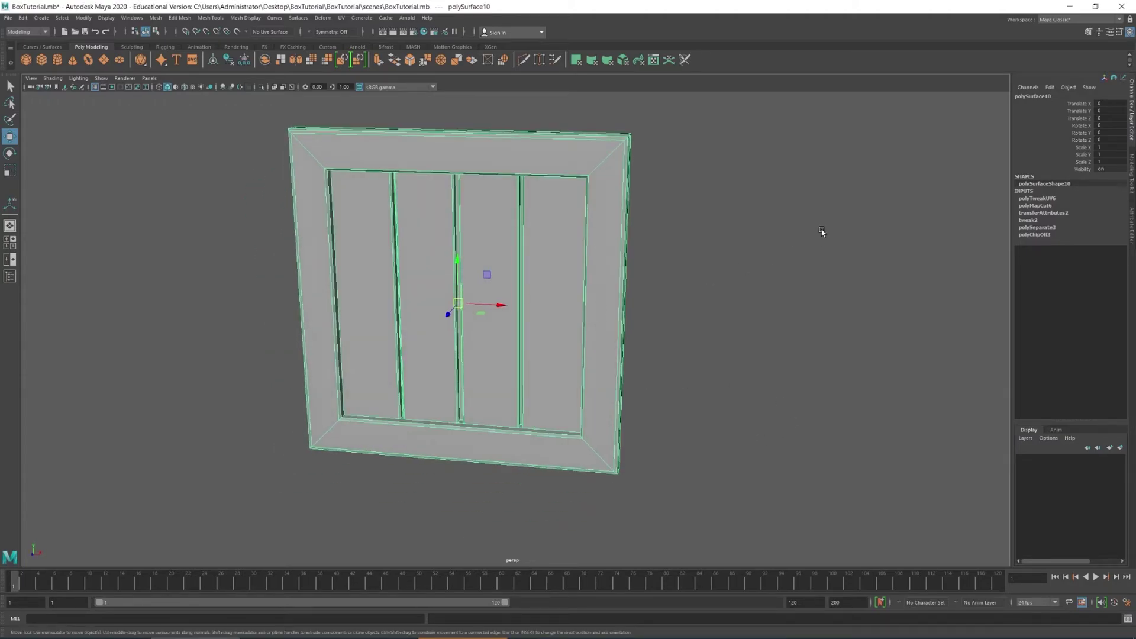
click(1082, 20)
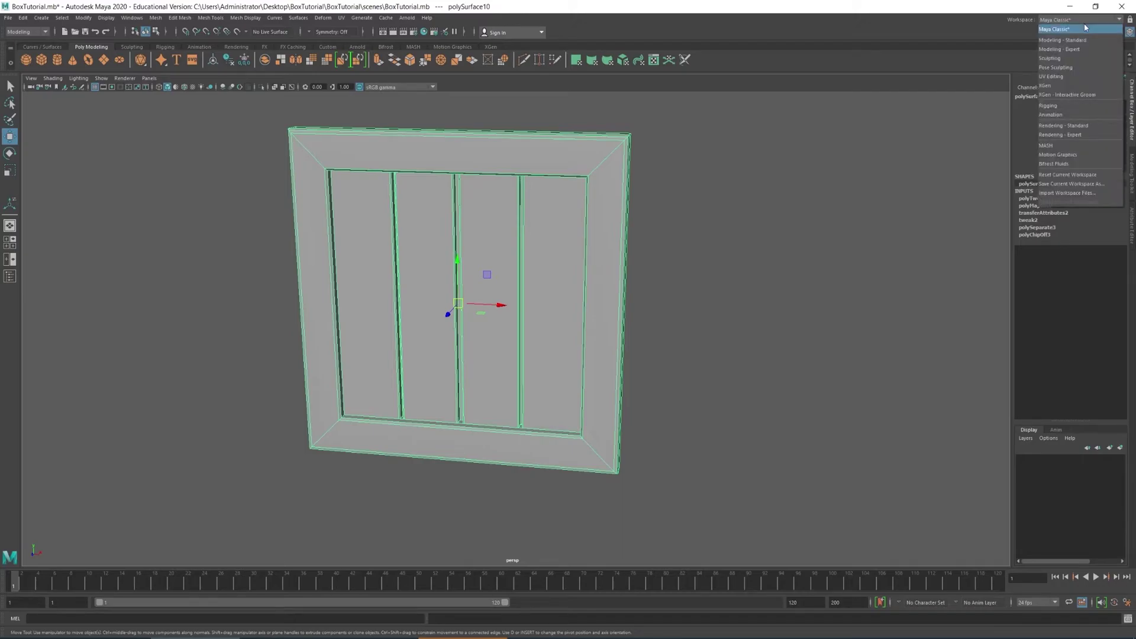
click(1075, 78)
scroll(565, 249, down, 2)
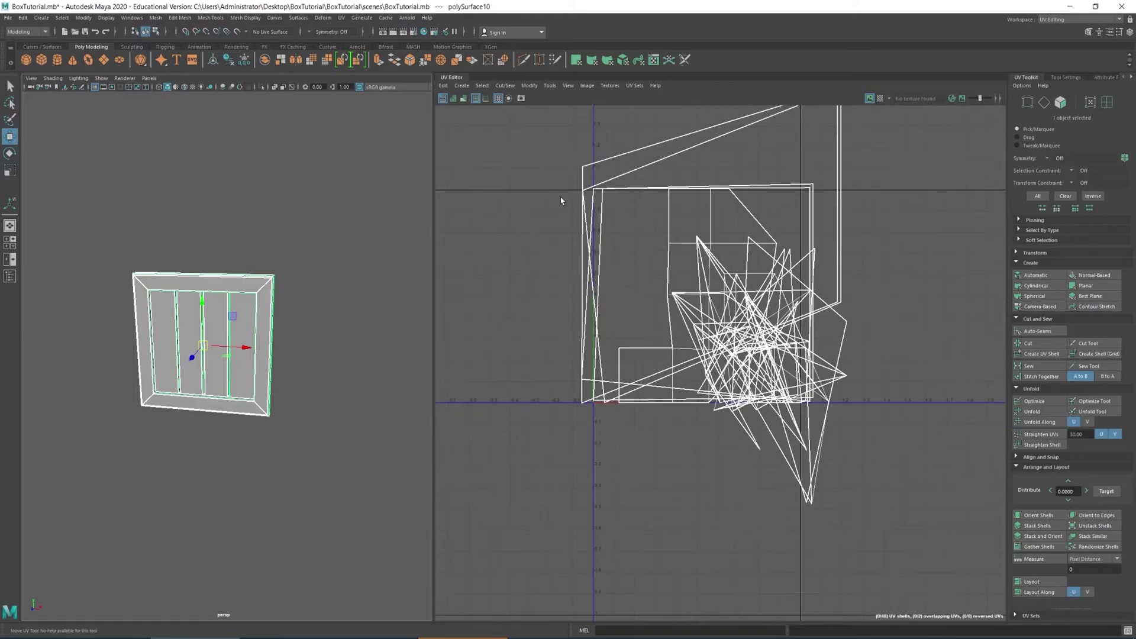
Step: Select all of the panel's faces and apply an automatic UV projection
click(1060, 102)
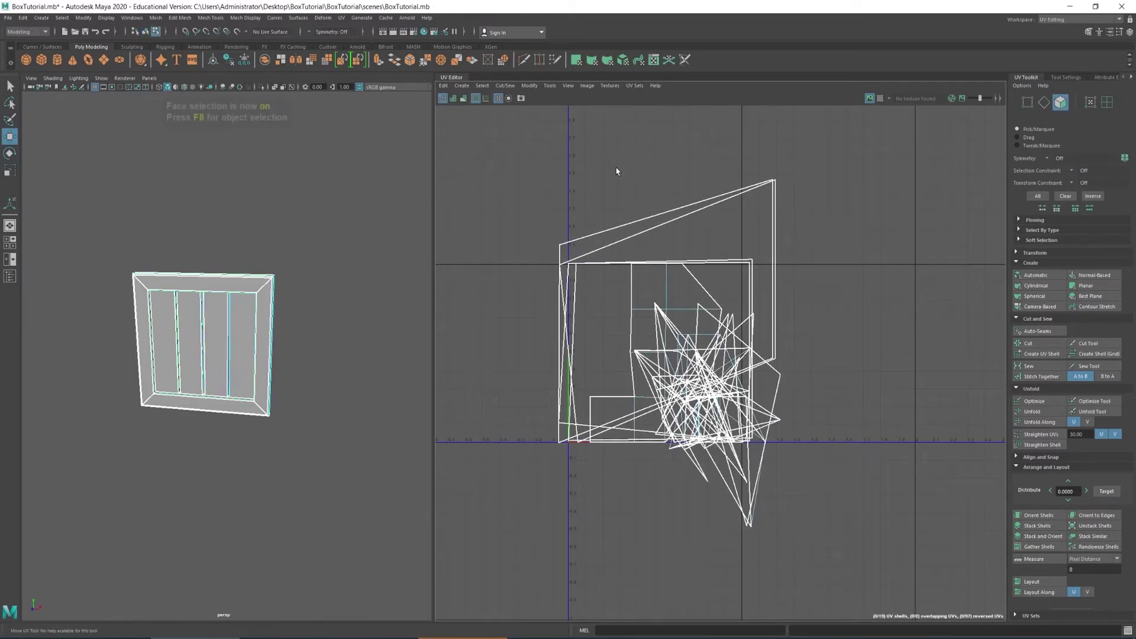
drag(507, 159, 884, 515)
drag(464, 158, 894, 554)
click(1035, 275)
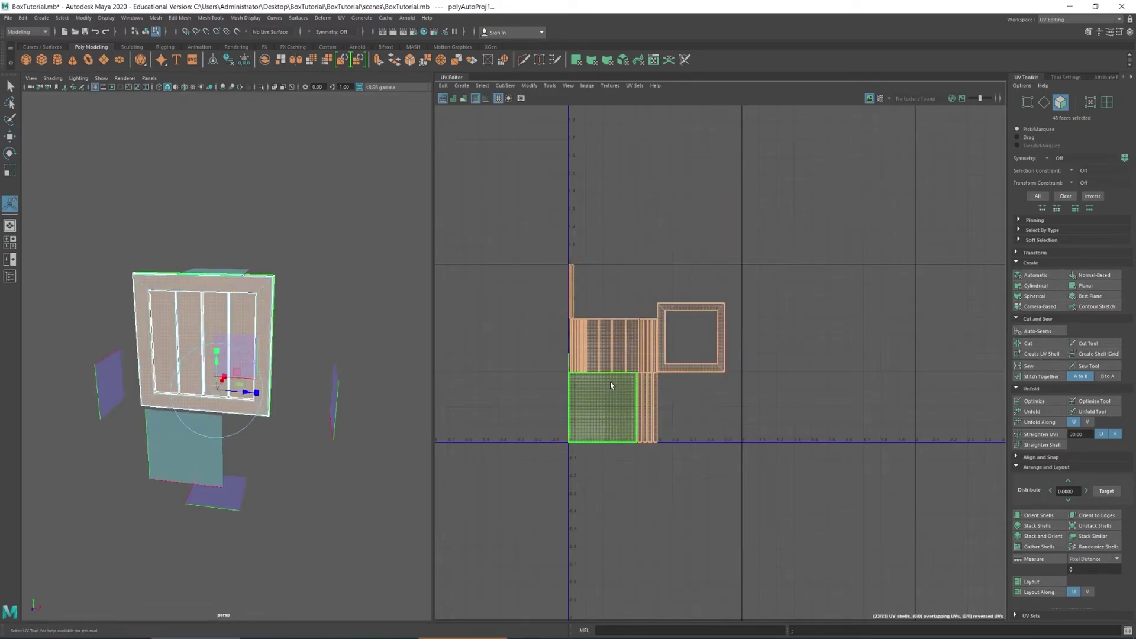
Step: Select the mitre edges at all four corners of the frame and cut the UVs along them
mouse_move(288, 342)
alt+mouse_down()
mouse_move(322, 337)
mouse_move(284, 364)
alt+mouse_up()
scroll(573, 311, up, 3)
scroll(552, 353, up, 2)
scroll(264, 360, up, 5)
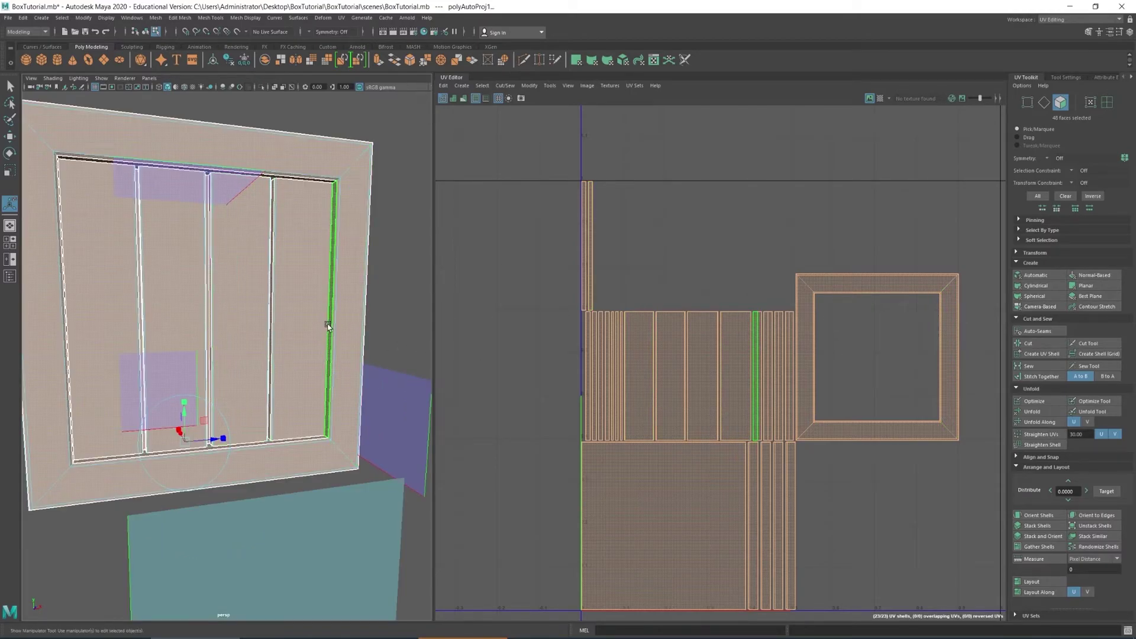
scroll(287, 312, up, 6)
alt+drag(311, 314, 314, 327)
click(1044, 103)
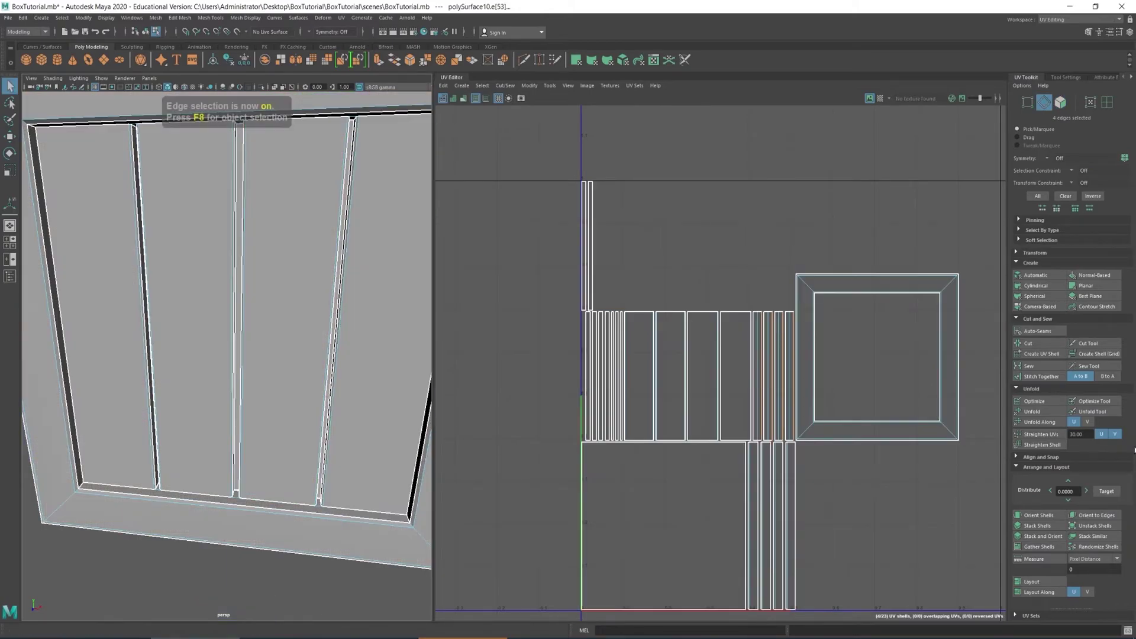
alt+middle_drag(401, 178, 266, 255)
double_click(364, 179)
alt+middle_drag(384, 296, 380, 187)
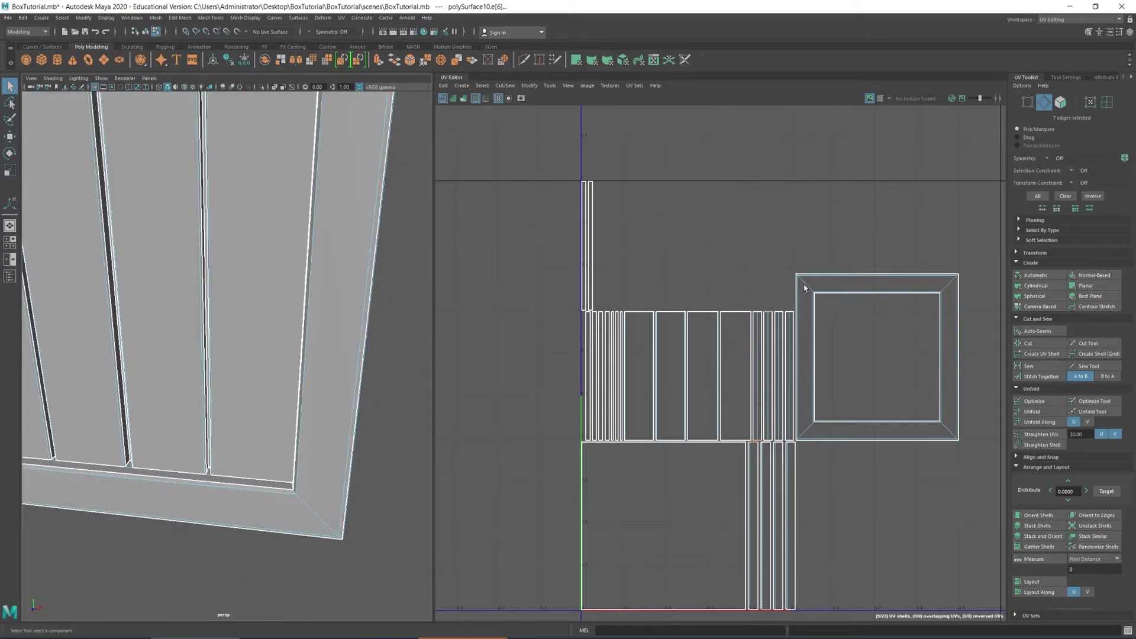
shift+double_click(328, 524)
alt+middle_drag(134, 497, 354, 519)
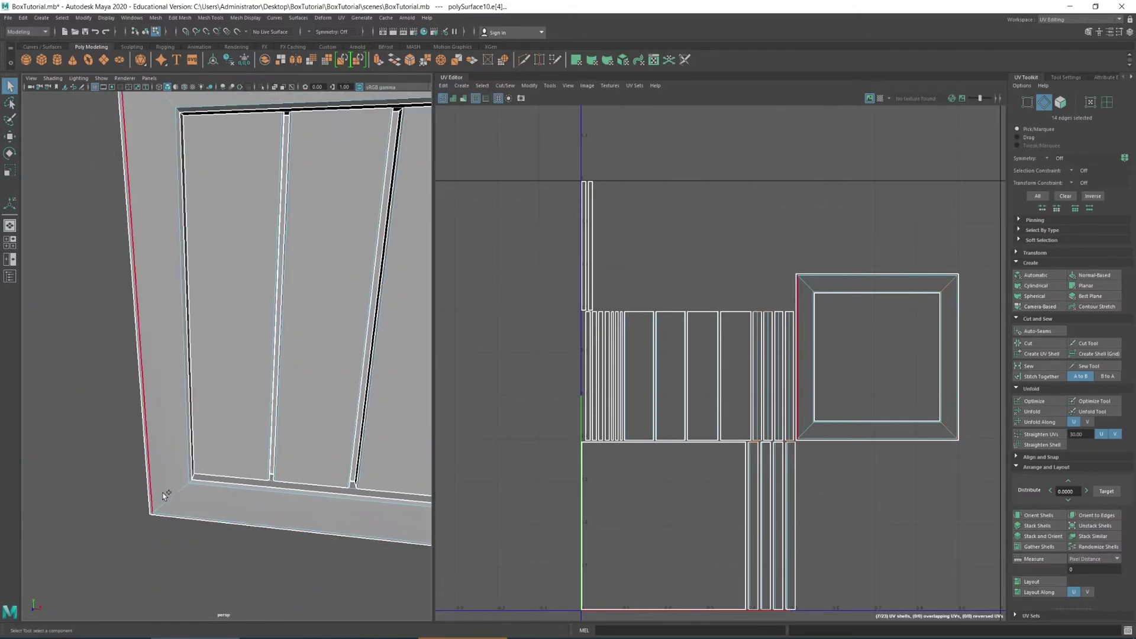
shift+double_click(170, 498)
alt+middle_drag(199, 230, 195, 331)
shift+double_click(145, 190)
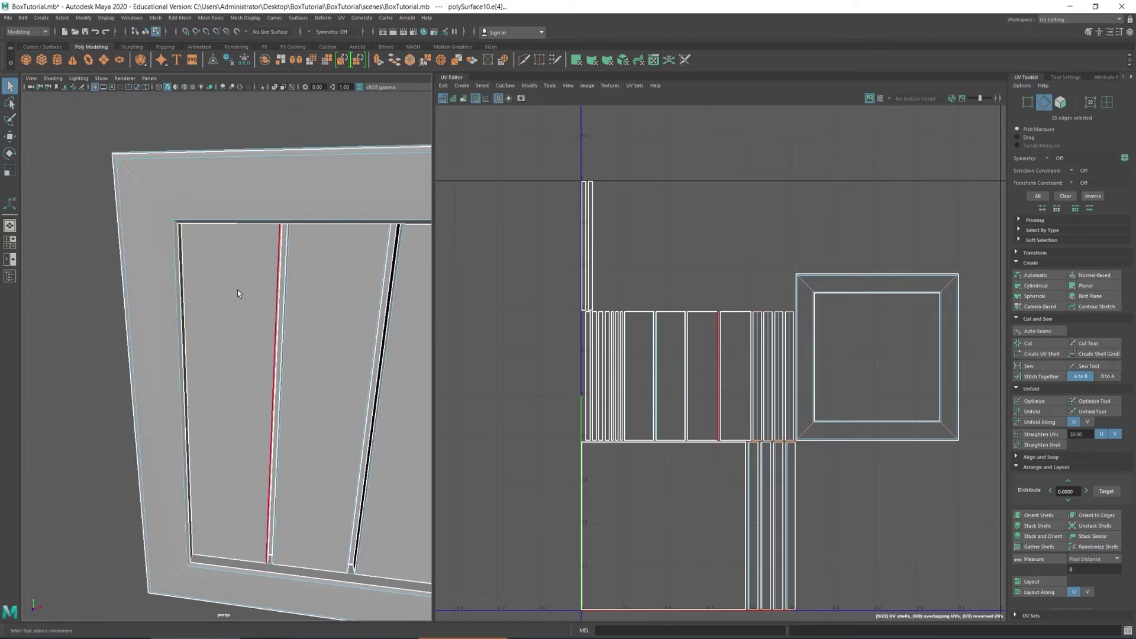
alt+middle_drag(238, 293, 206, 327)
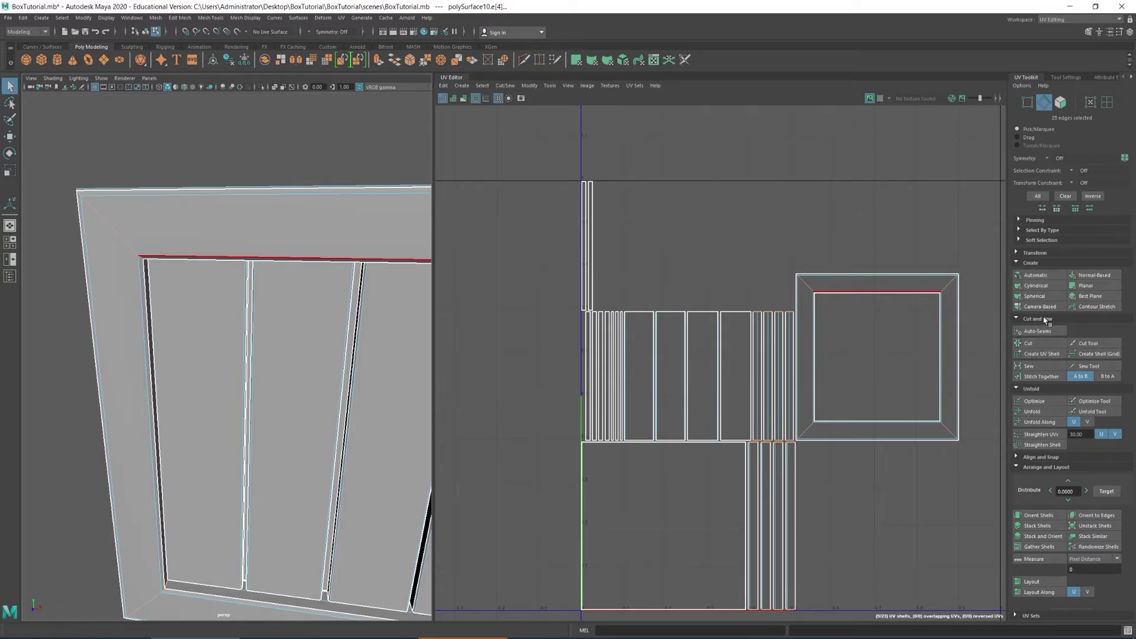
click(1043, 319)
click(1043, 320)
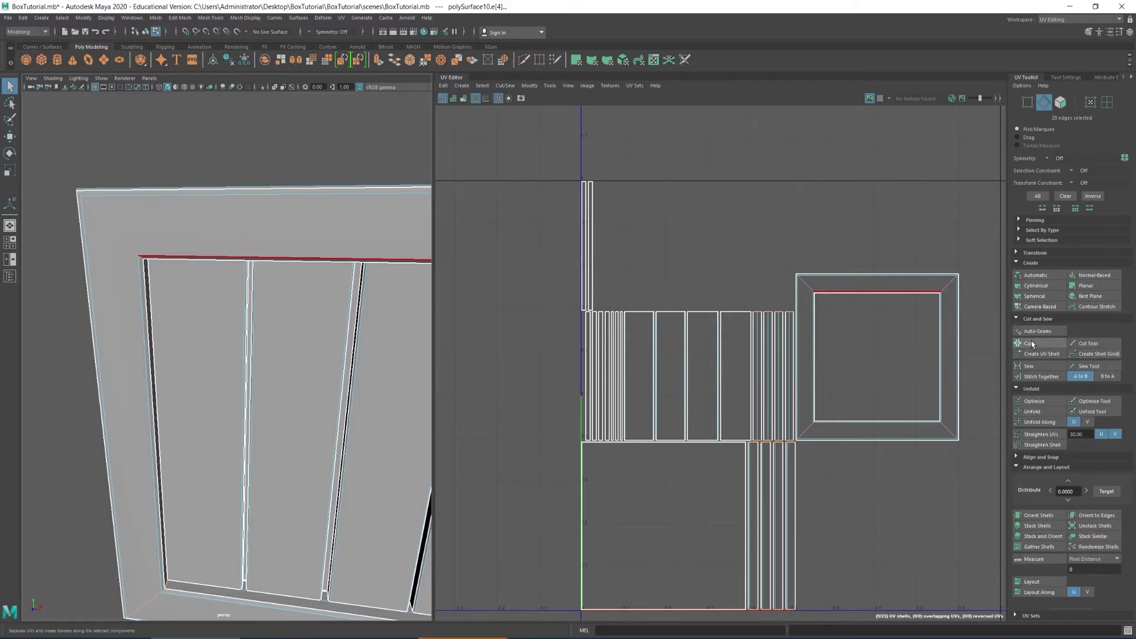
Step: Examine the frame's inner edges and the groove side walls, comparing their edges with the matching UV shell borders
alt+drag(293, 350, 280, 321)
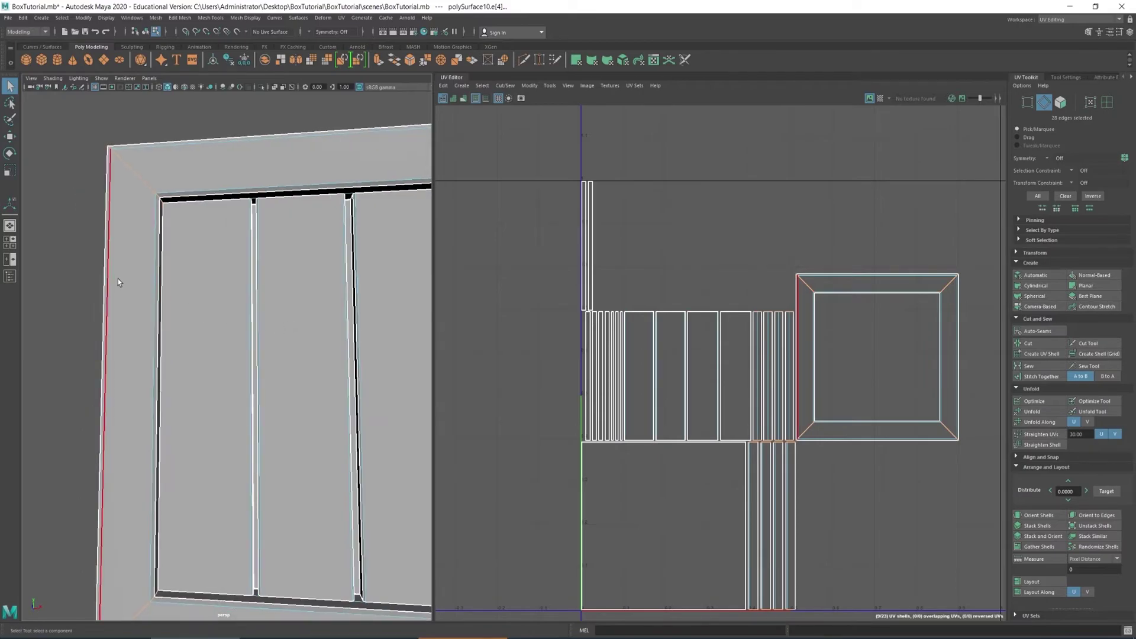
alt+drag(345, 381, 299, 388)
alt+drag(414, 384, 387, 378)
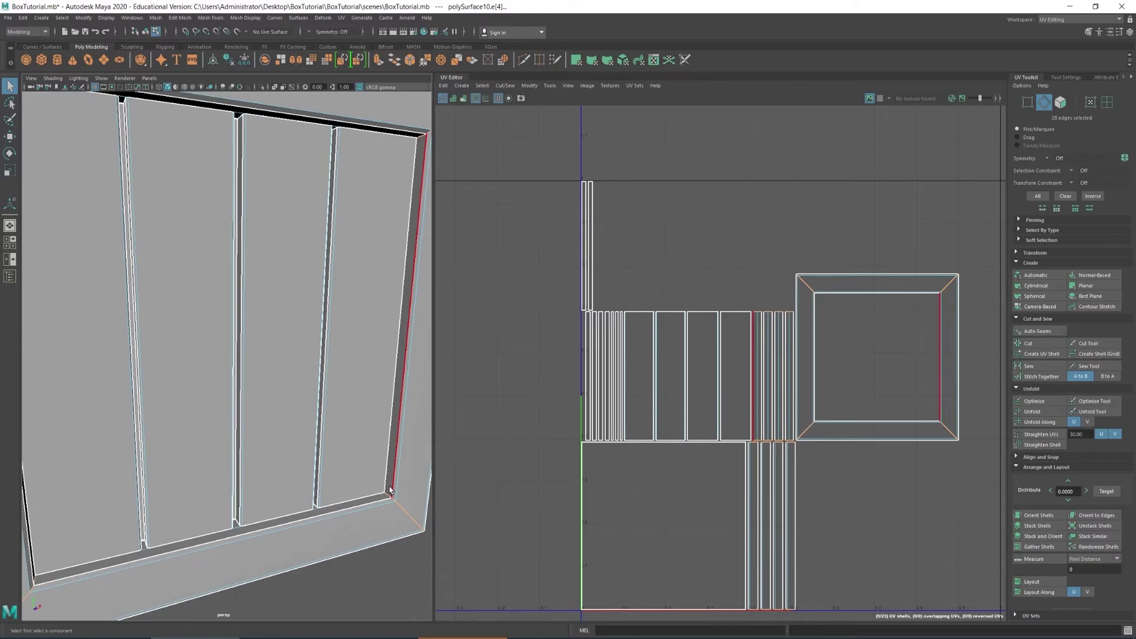
alt+middle_drag(392, 315, 354, 384)
alt+drag(355, 370, 361, 342)
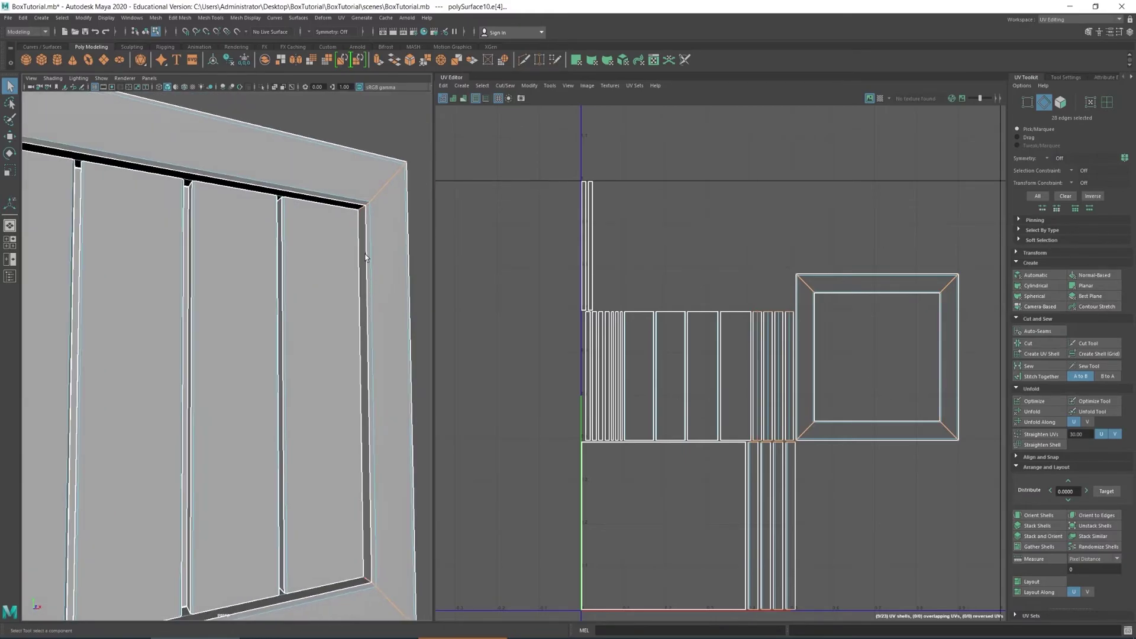
alt+drag(360, 258, 393, 256)
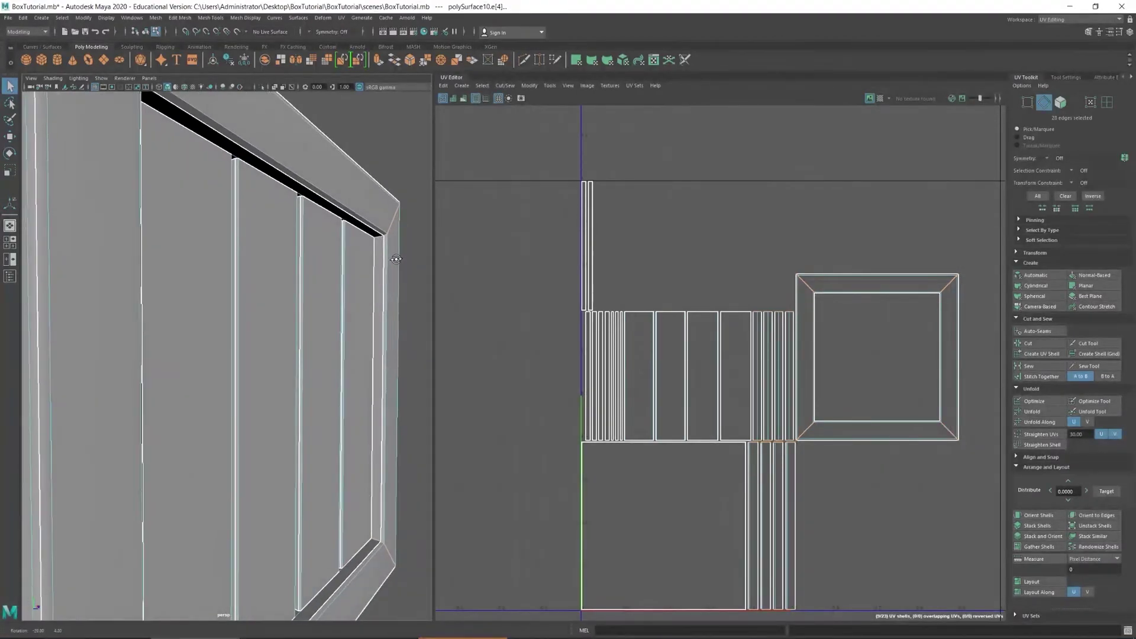
alt+middle_drag(269, 397, 309, 290)
alt+drag(310, 289, 258, 361)
scroll(236, 486, up, 3)
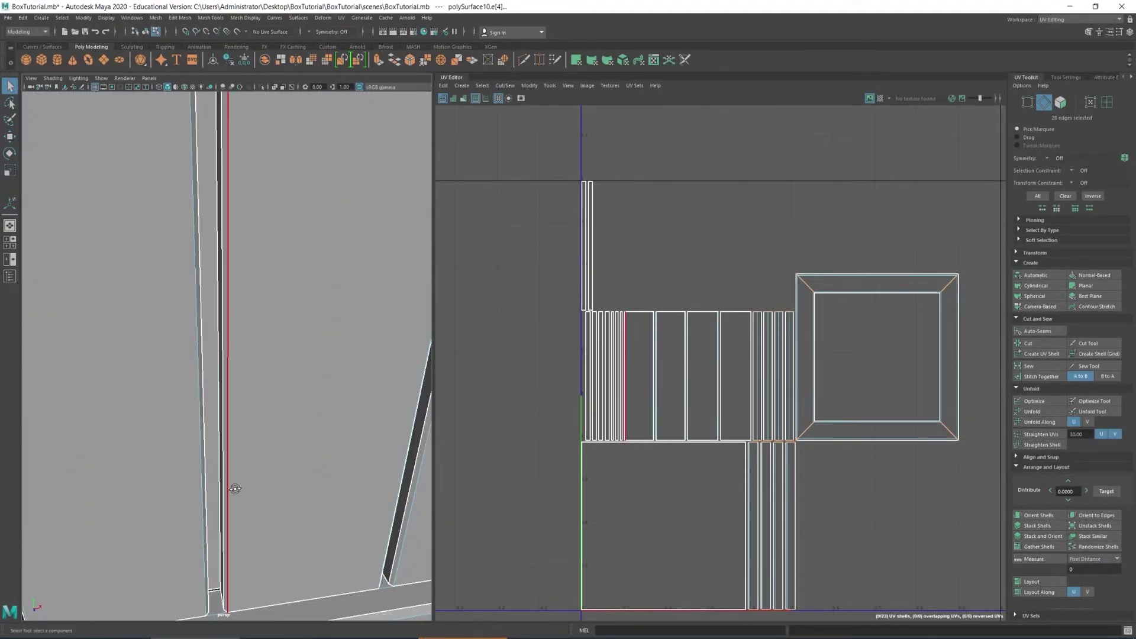
alt+drag(234, 489, 280, 503)
alt+middle_drag(280, 503, 249, 417)
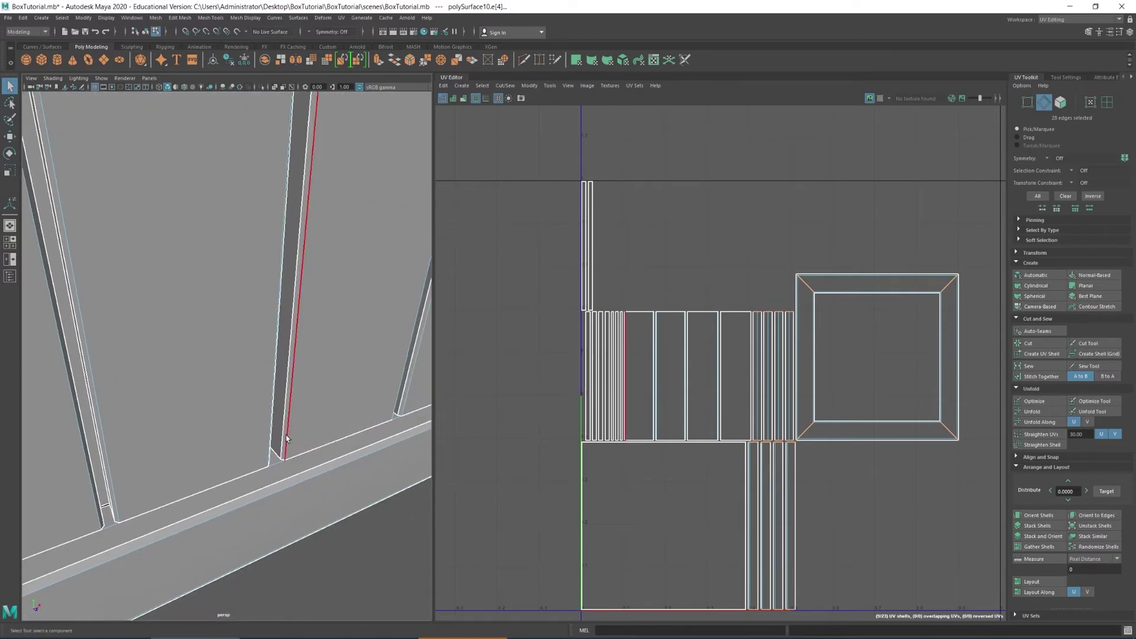
alt+drag(353, 443, 207, 429)
alt+drag(203, 378, 118, 338)
alt+drag(258, 258, 370, 355)
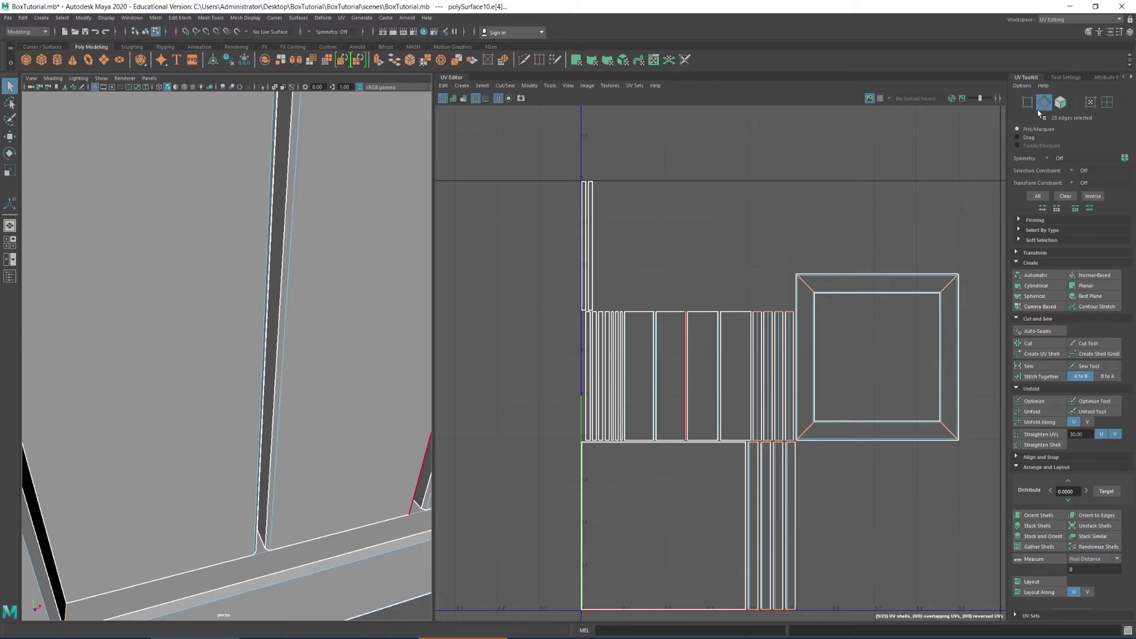
Step: Select the face of the second plank from the left together with the bevel faces along both its sides
key(ctrl+F11)
key(f)
alt+drag(332, 313, 275, 310)
click(258, 310)
scroll(257, 315, up, 5)
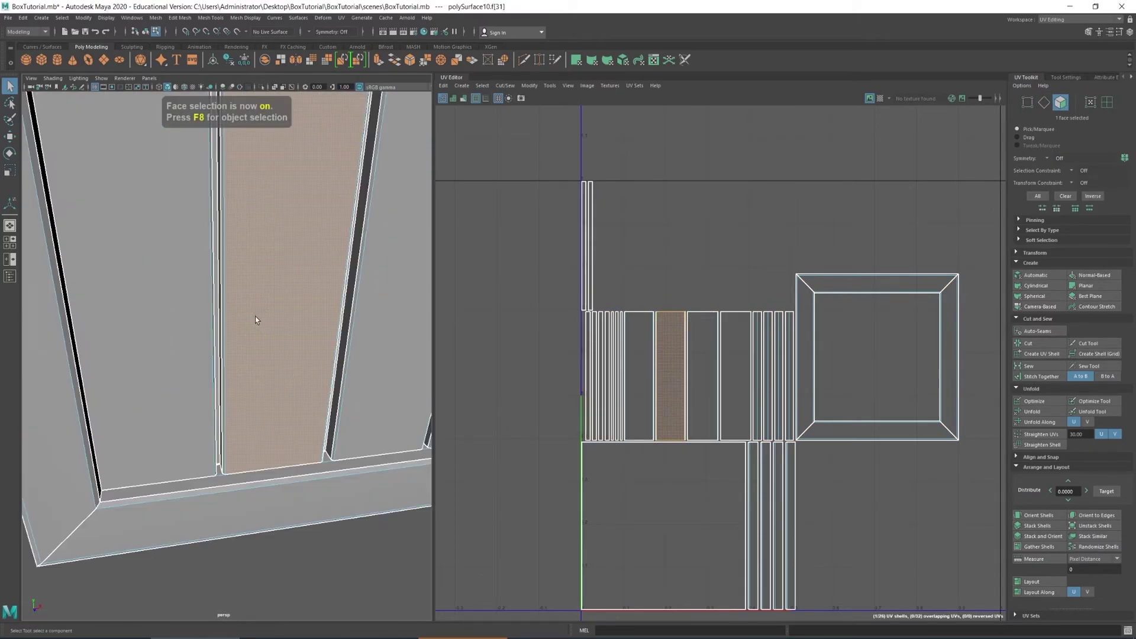
shift+click(223, 329)
alt+drag(345, 321, 304, 314)
scroll(681, 321, up, 8)
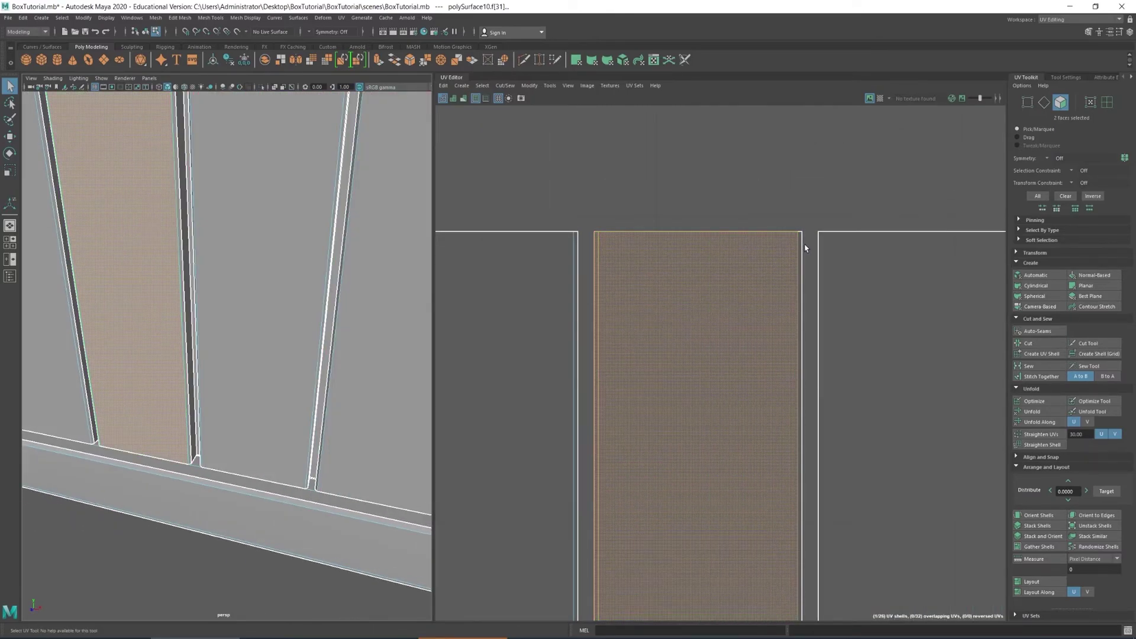
shift+click(800, 248)
Step: Select the leftmost plank's face together with the bevel face bordering its groove, and frame their UV shell
alt+drag(30, 358, 148, 367)
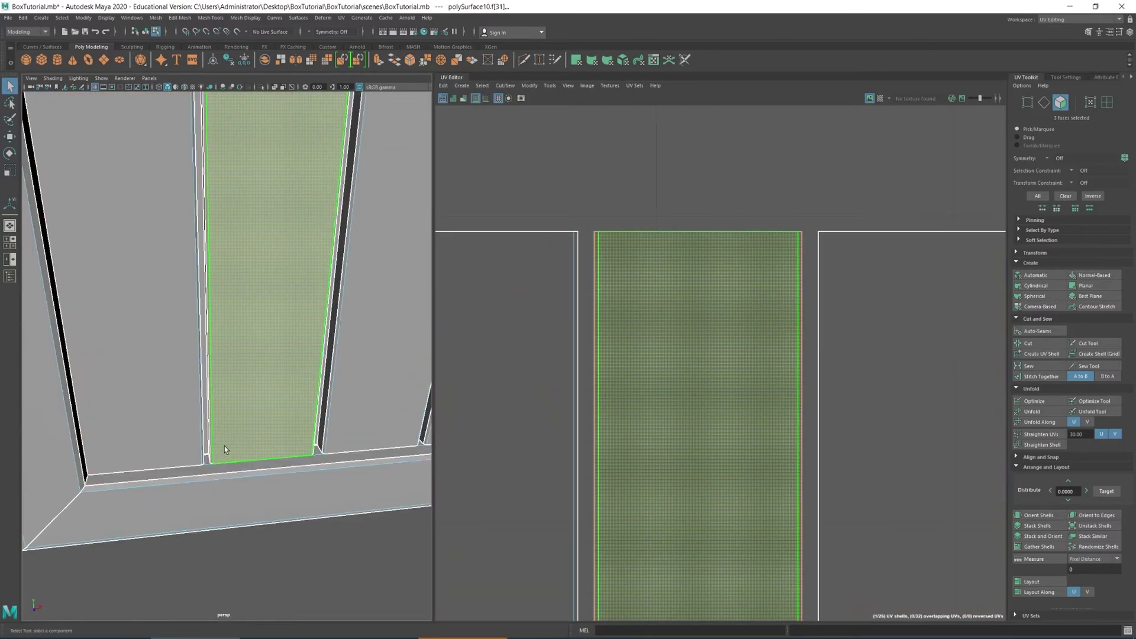
scroll(226, 449, up, 3)
scroll(206, 465, down, 2)
click(851, 323)
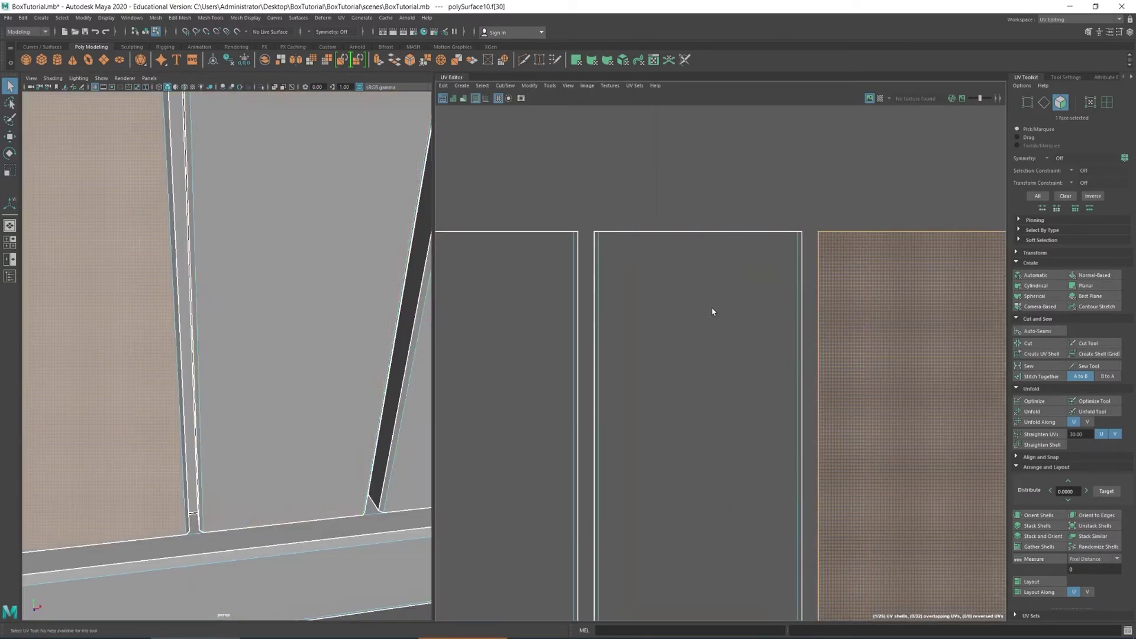
scroll(185, 317, down, 3)
alt+middle_drag(160, 325, 202, 346)
scroll(222, 351, up, 6)
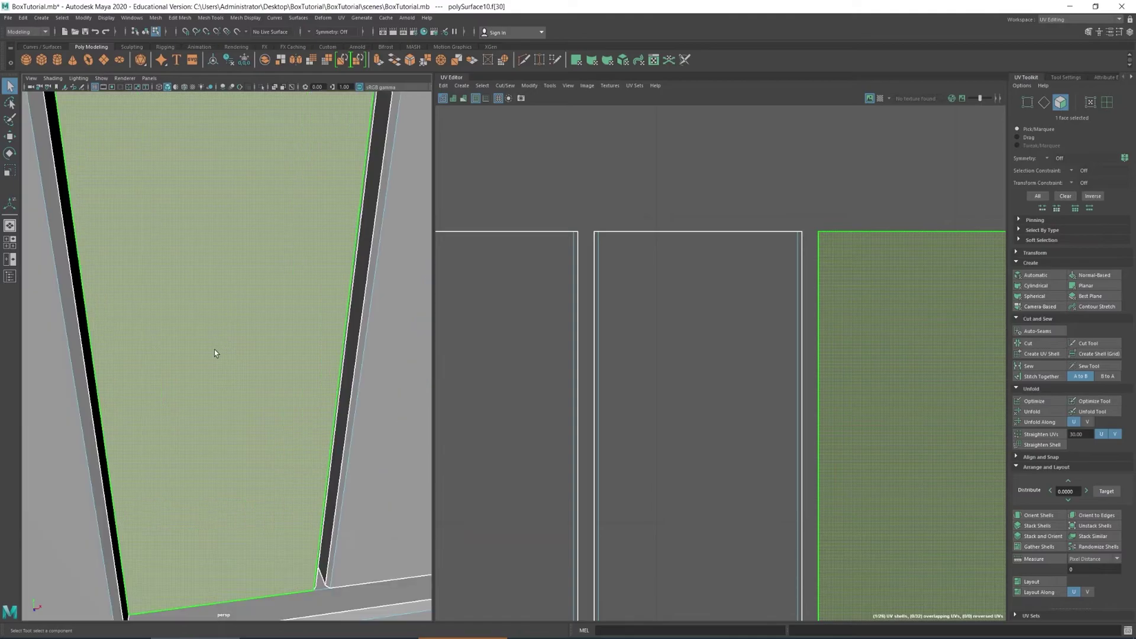
shift+click(230, 362)
scroll(239, 362, down, 5)
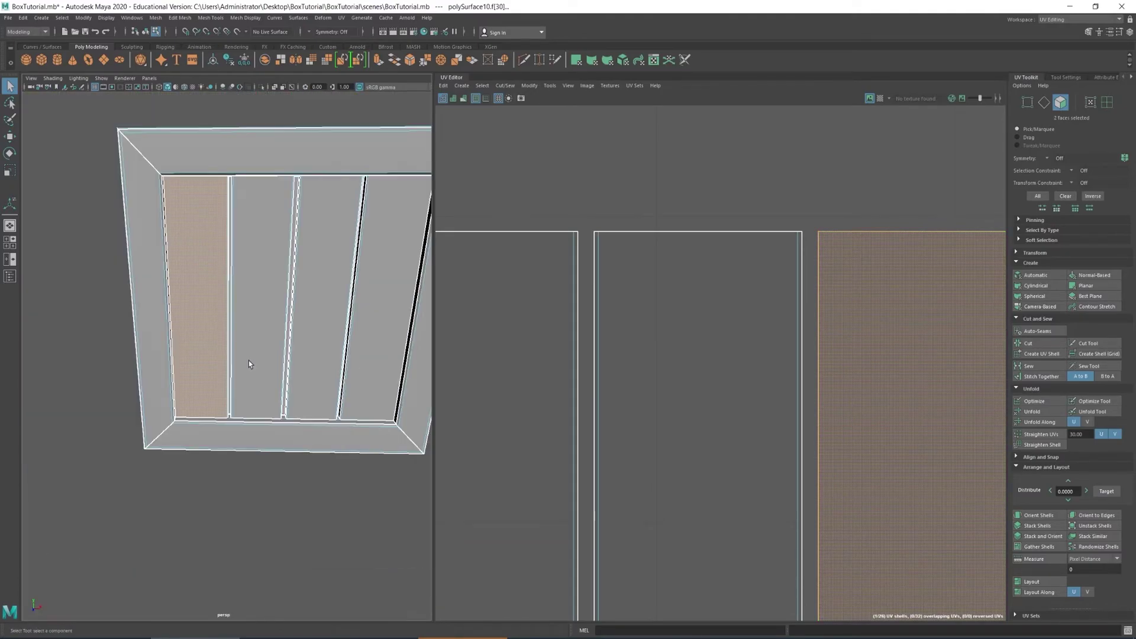
key(f)
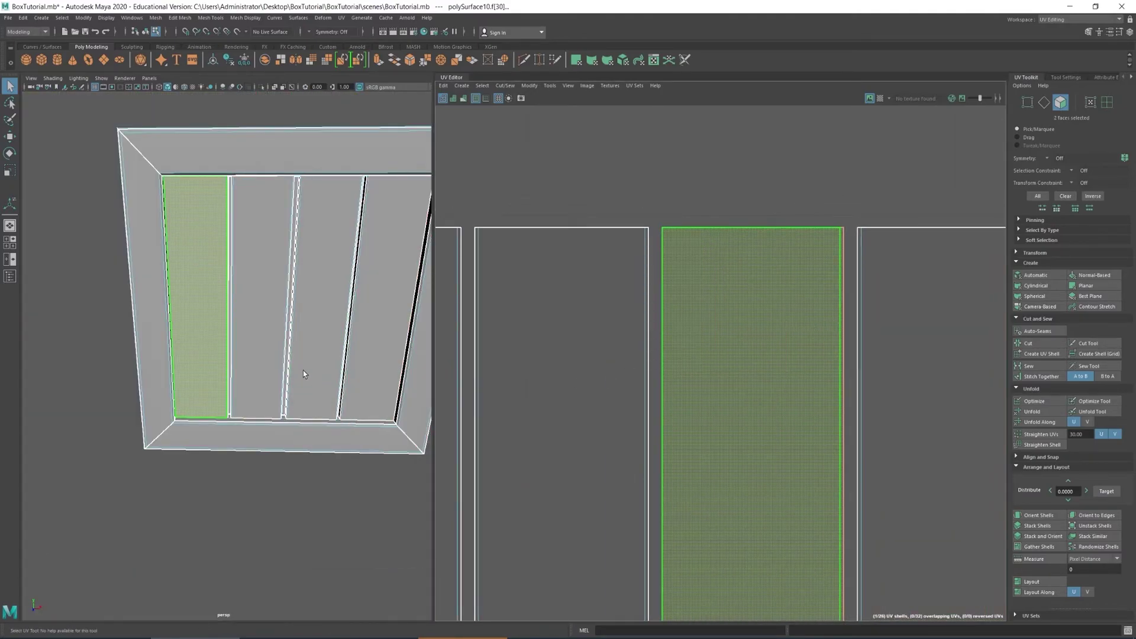
Step: Select all of the panel's UV shells and unfold them
alt+drag(260, 292, 276, 314)
scroll(694, 343, down, 6)
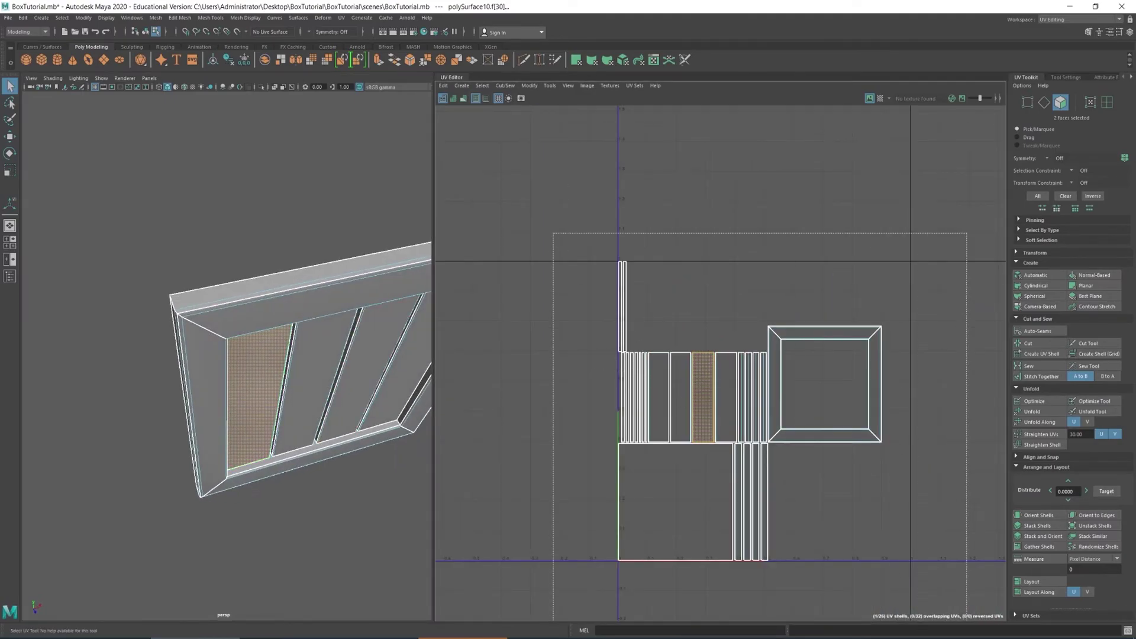
drag(967, 624, 966, 624)
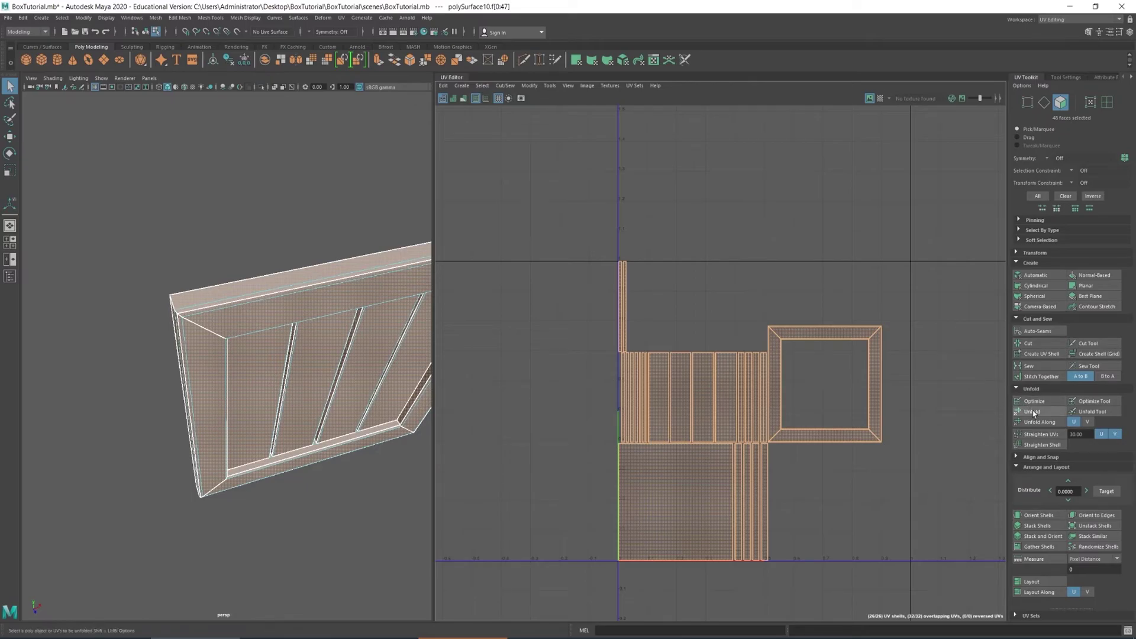
click(1033, 390)
click(1031, 389)
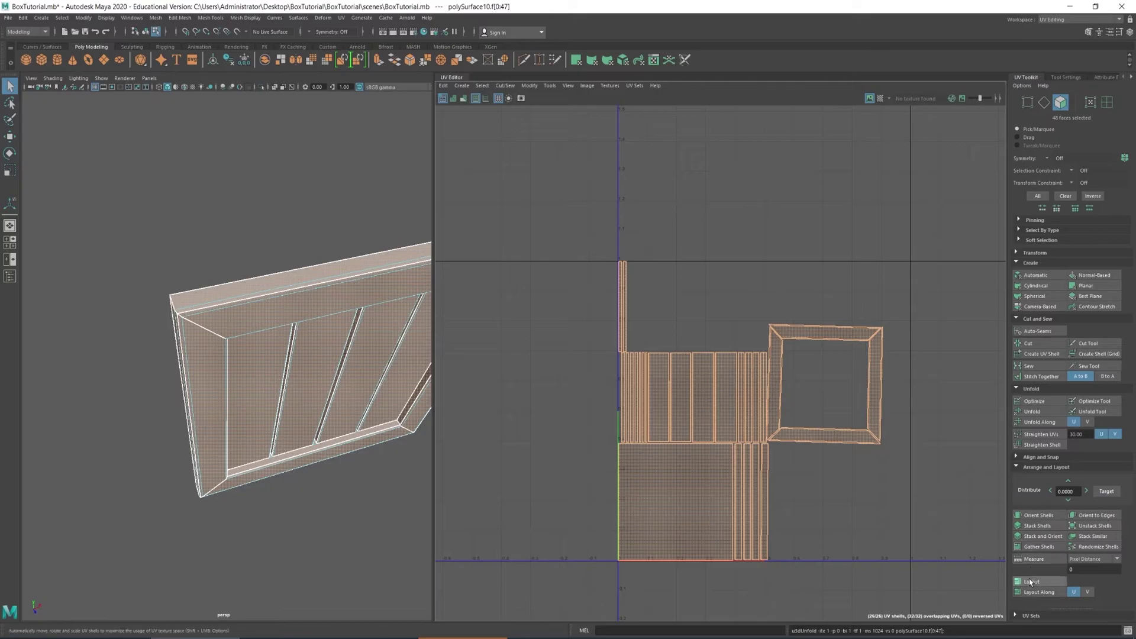
Step: Orient the selected UV shells and arrange them within the UV tile using Layout
click(1042, 514)
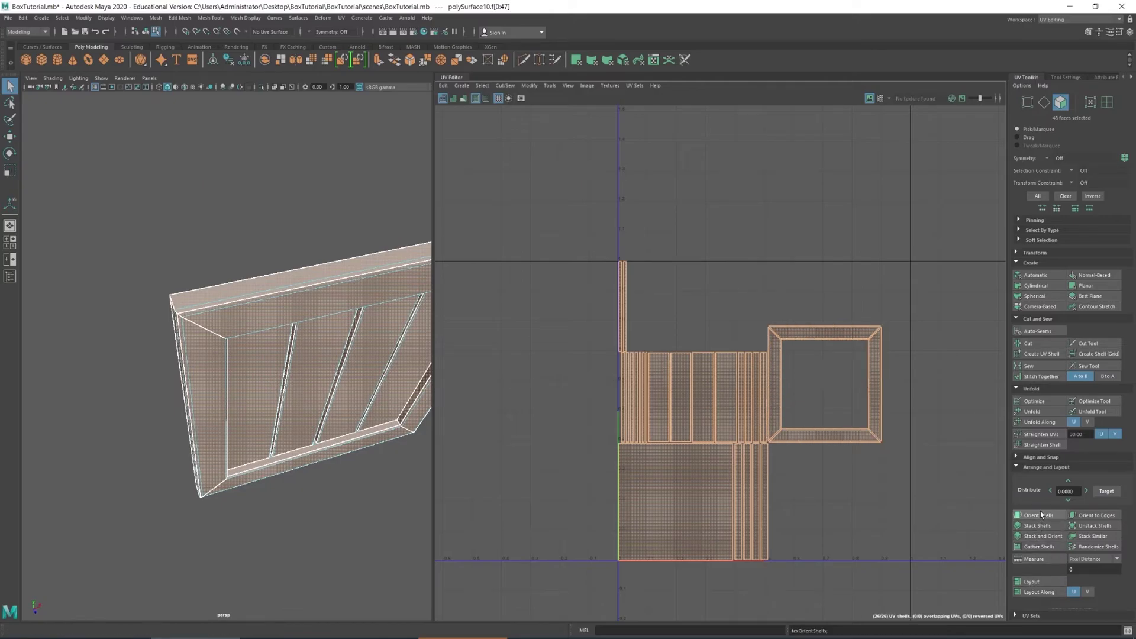
click(1040, 582)
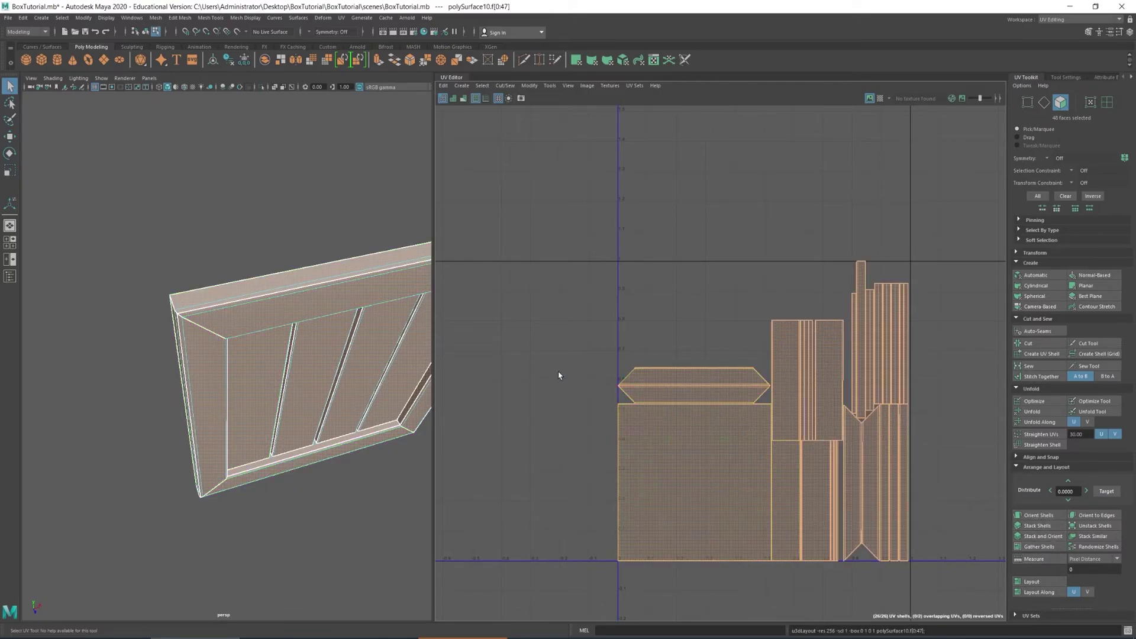
alt+drag(377, 414, 337, 413)
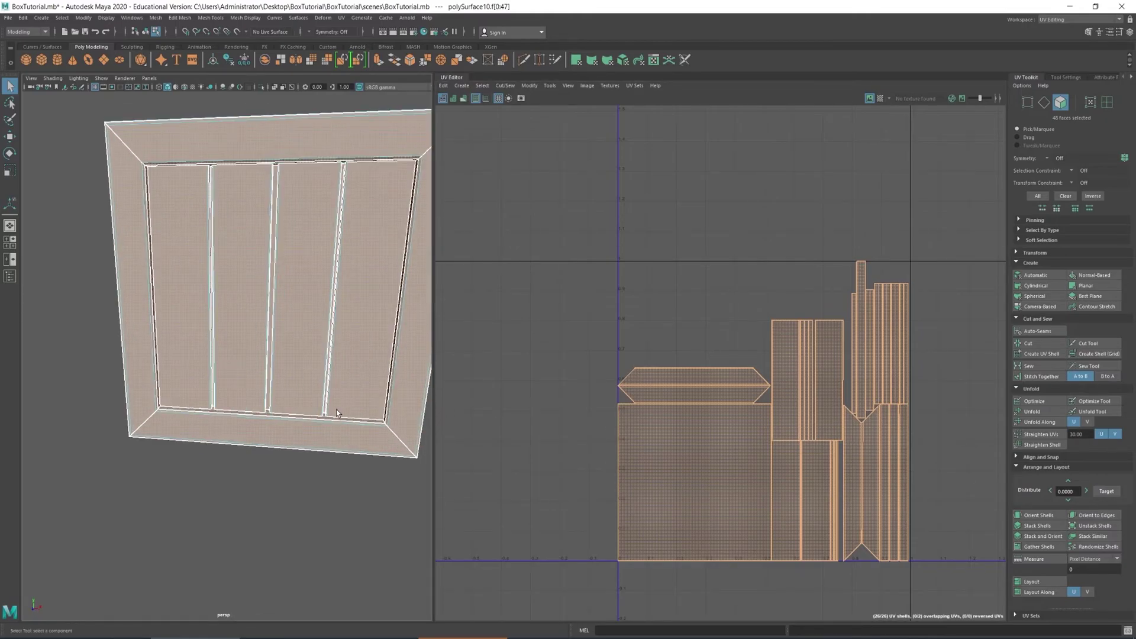
Step: Set up a mesh Cleanup that fixes non-planar faces and faces with more than 4 sides
click(157, 18)
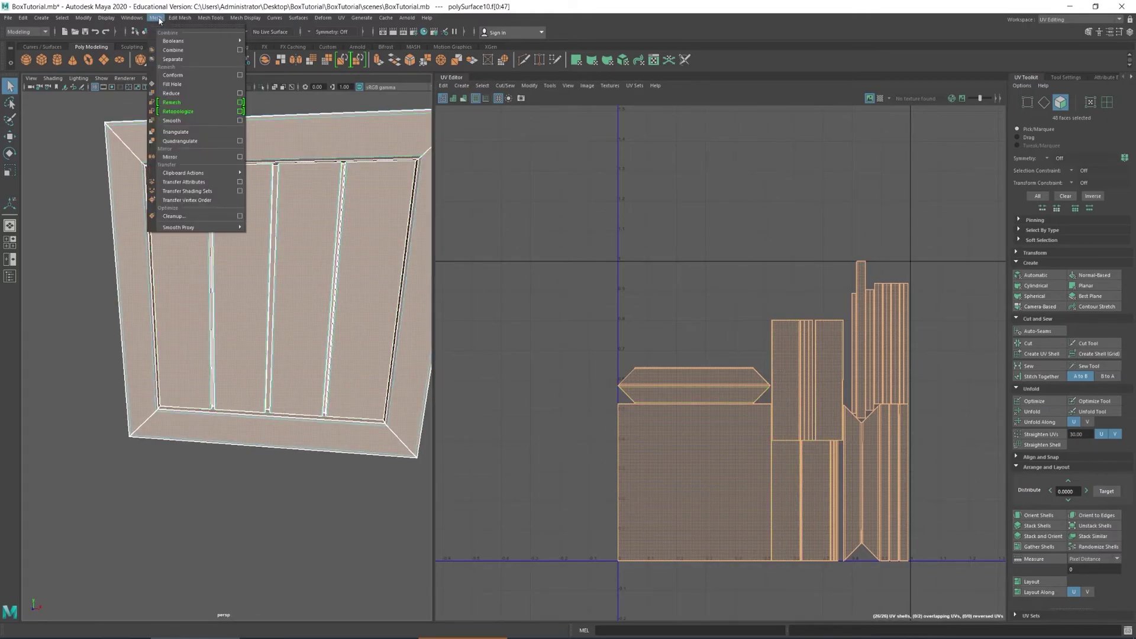
click(215, 219)
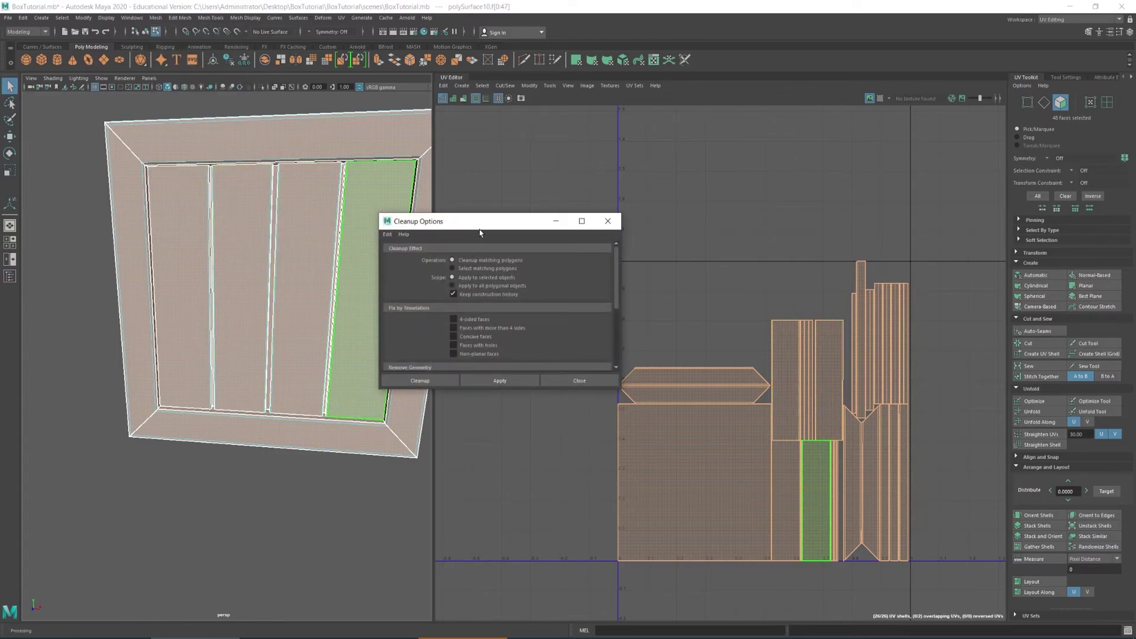
drag(479, 229, 388, 184)
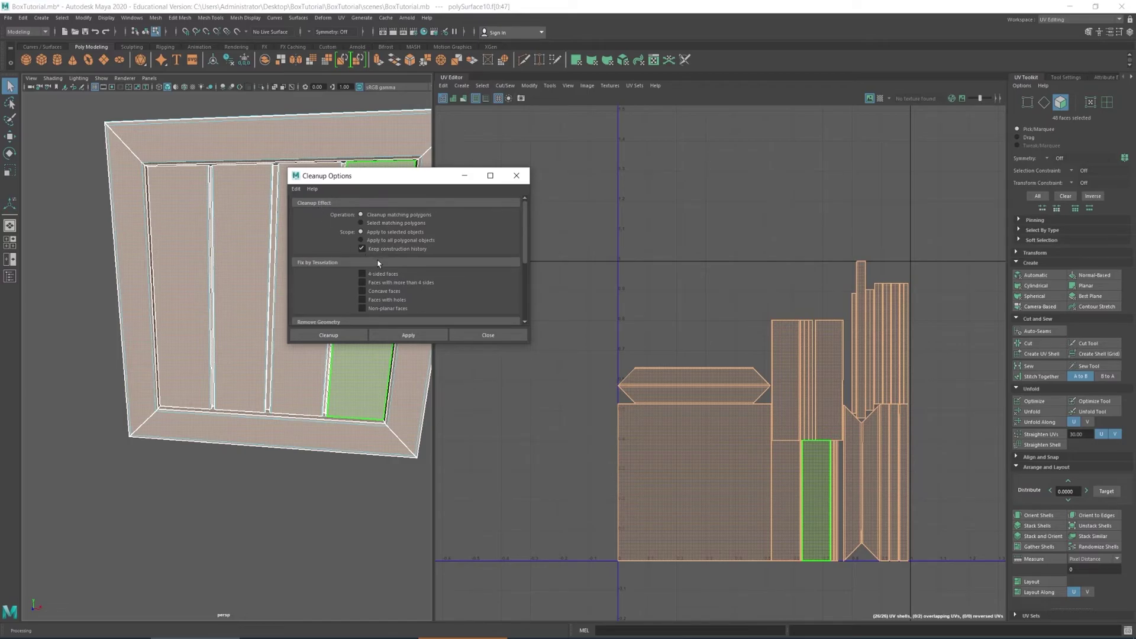
scroll(381, 266, down, 3)
scroll(384, 275, up, 3)
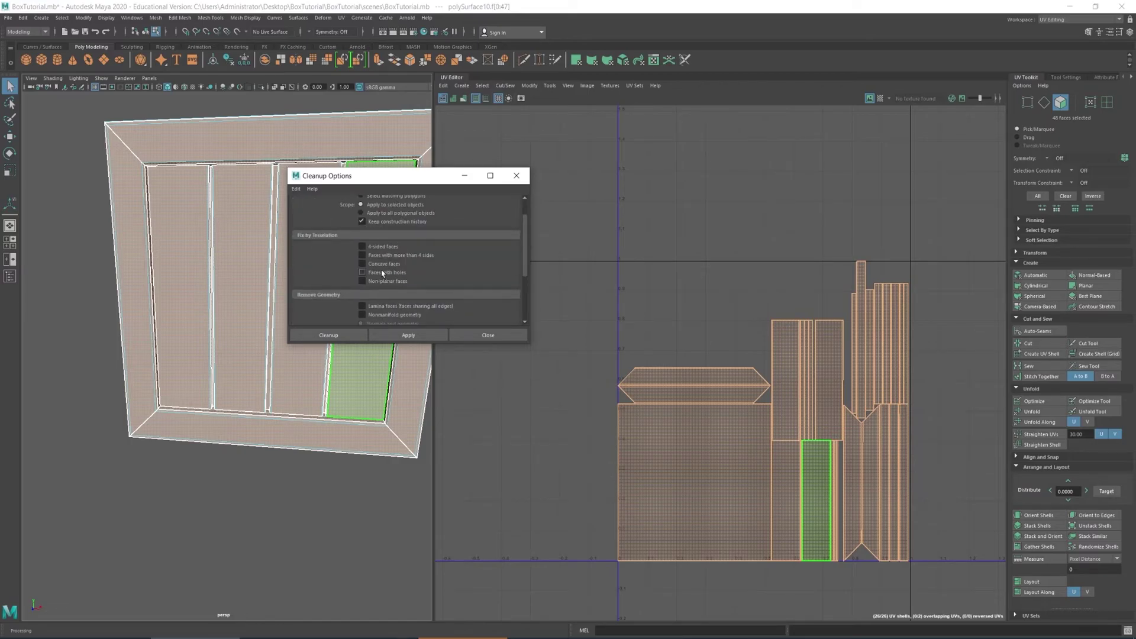
scroll(390, 264, up, 2)
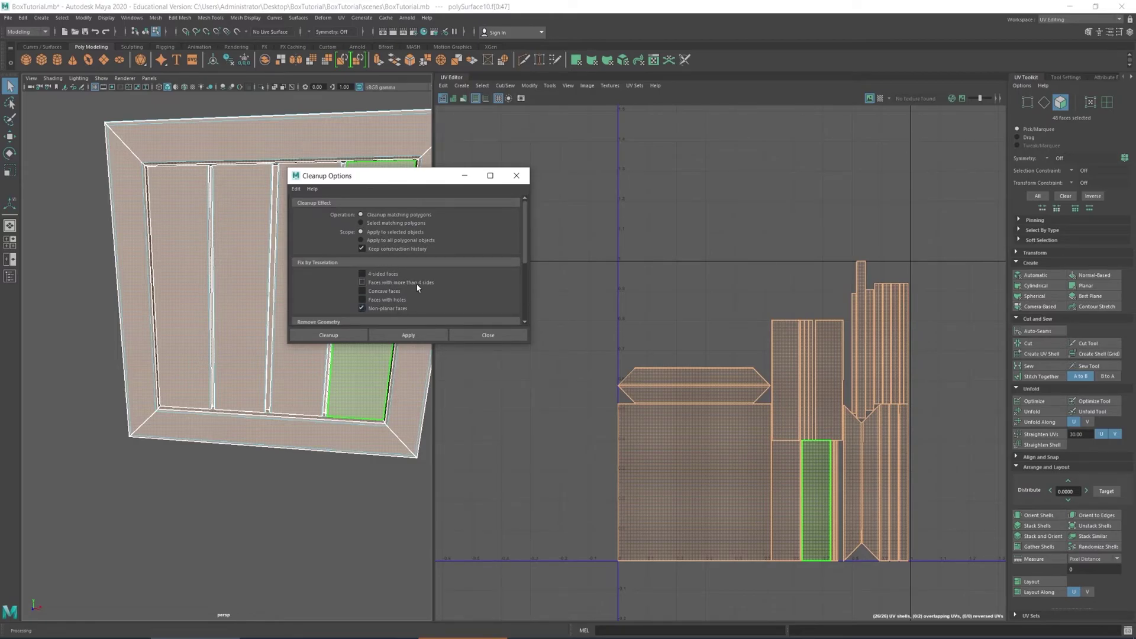
scroll(391, 301, down, 1)
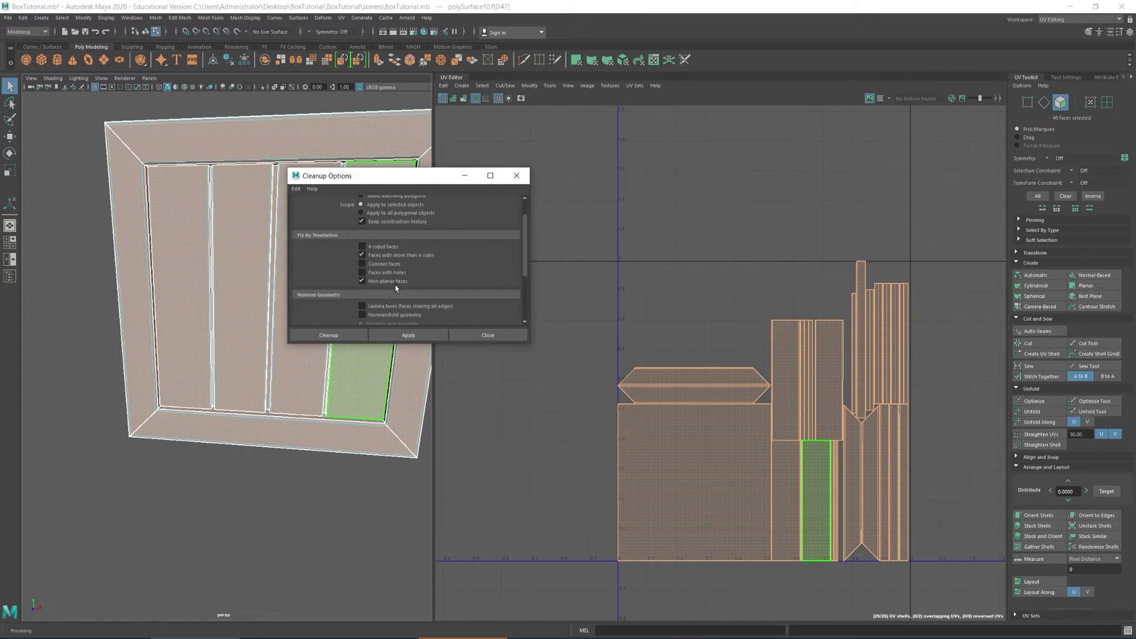
Step: Include nonmanifold geometry (normals and geometry) and edges with zero length in the Cleanup, and run it on the panel
scroll(324, 298, down, 1)
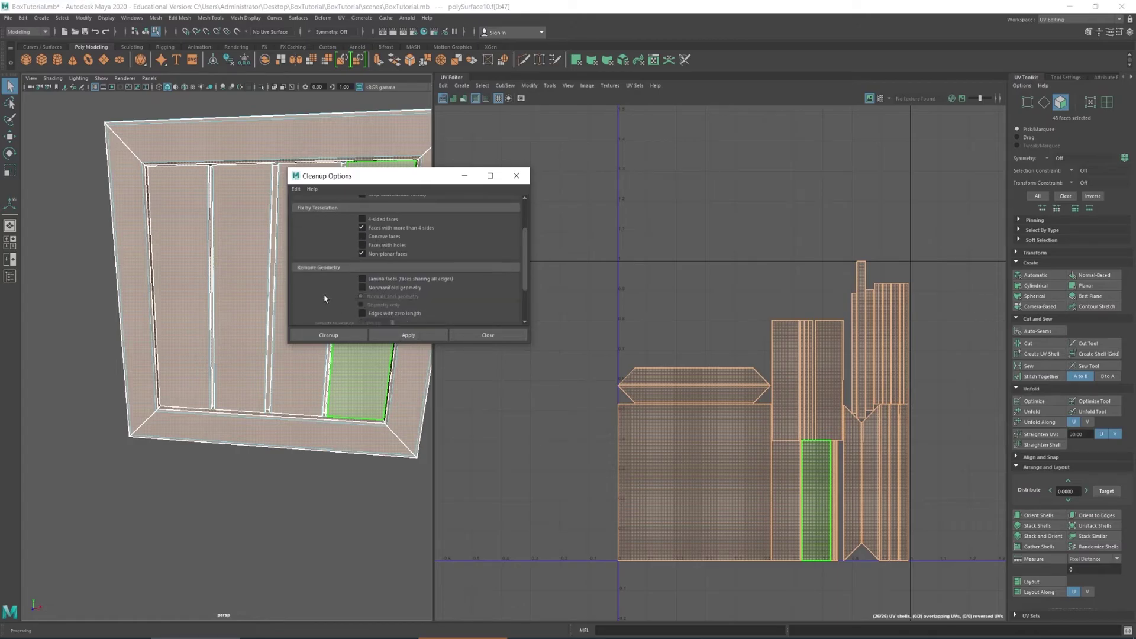
scroll(324, 299, down, 1)
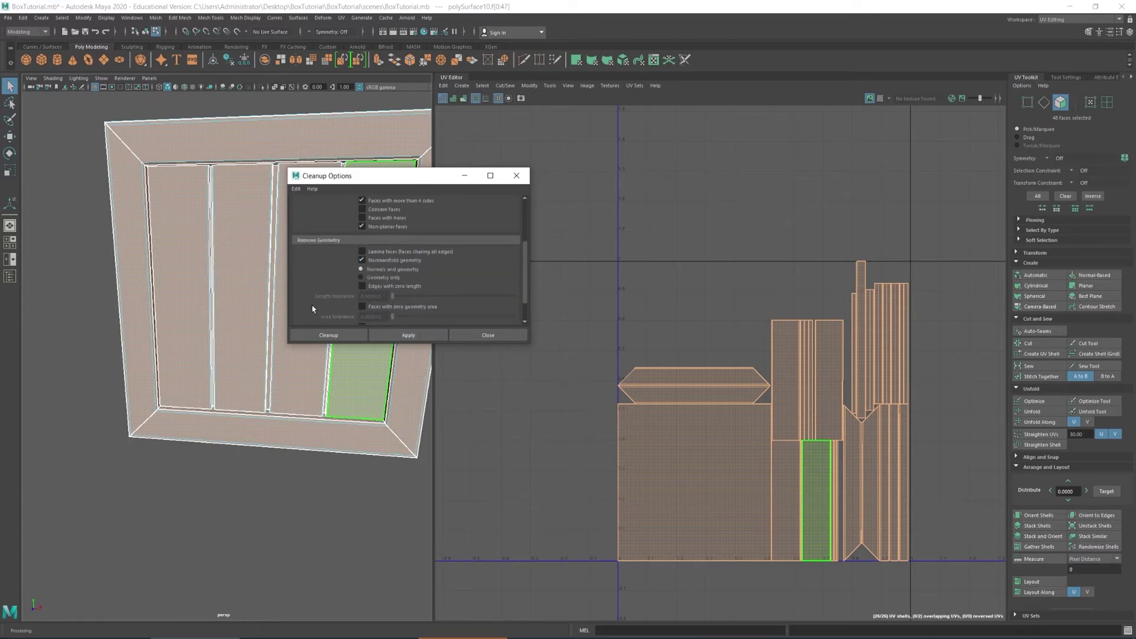
scroll(324, 296, down, 1)
scroll(324, 301, down, 1)
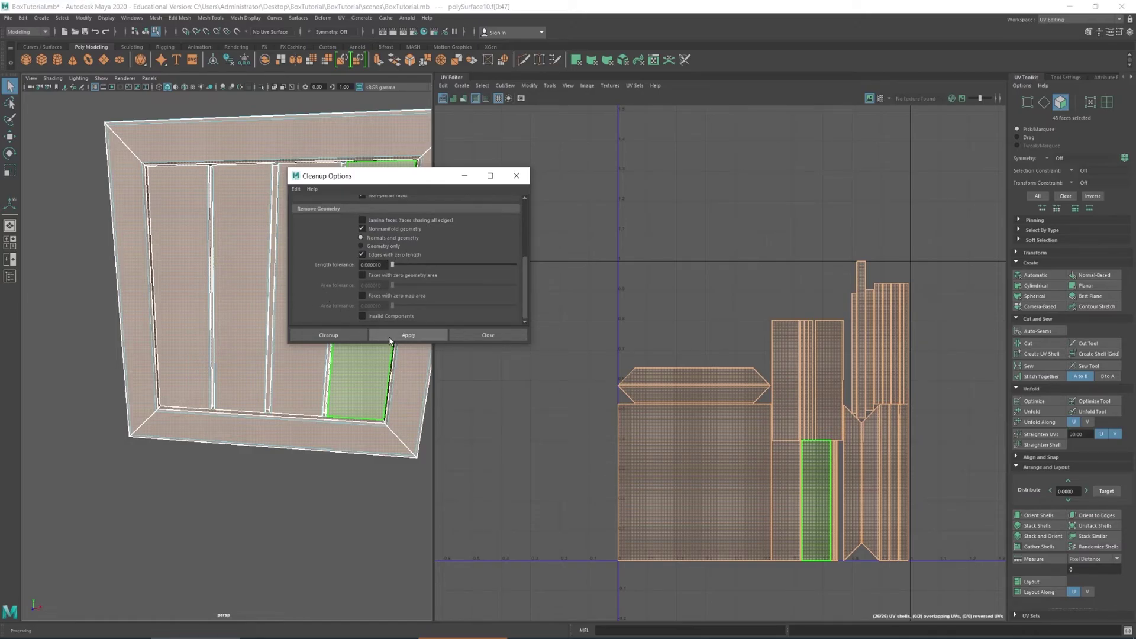
click(355, 336)
Step: Reselect all of the UV shells, unfold them again and rerun the layout
click(363, 438)
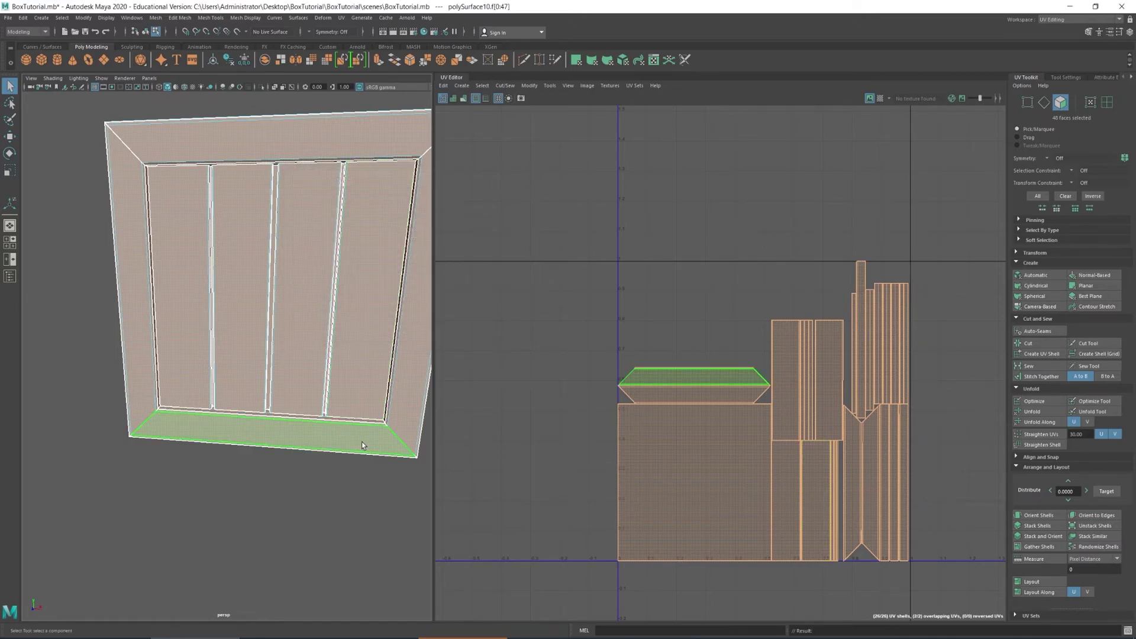
click(314, 501)
drag(629, 210, 947, 608)
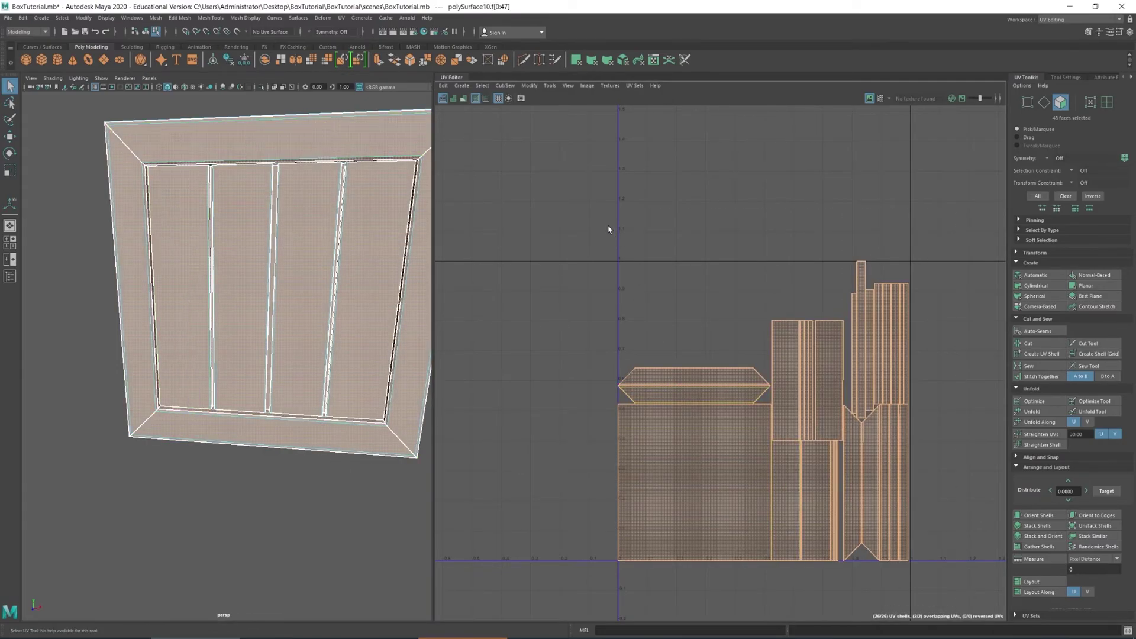
drag(564, 200, 935, 620)
click(1032, 411)
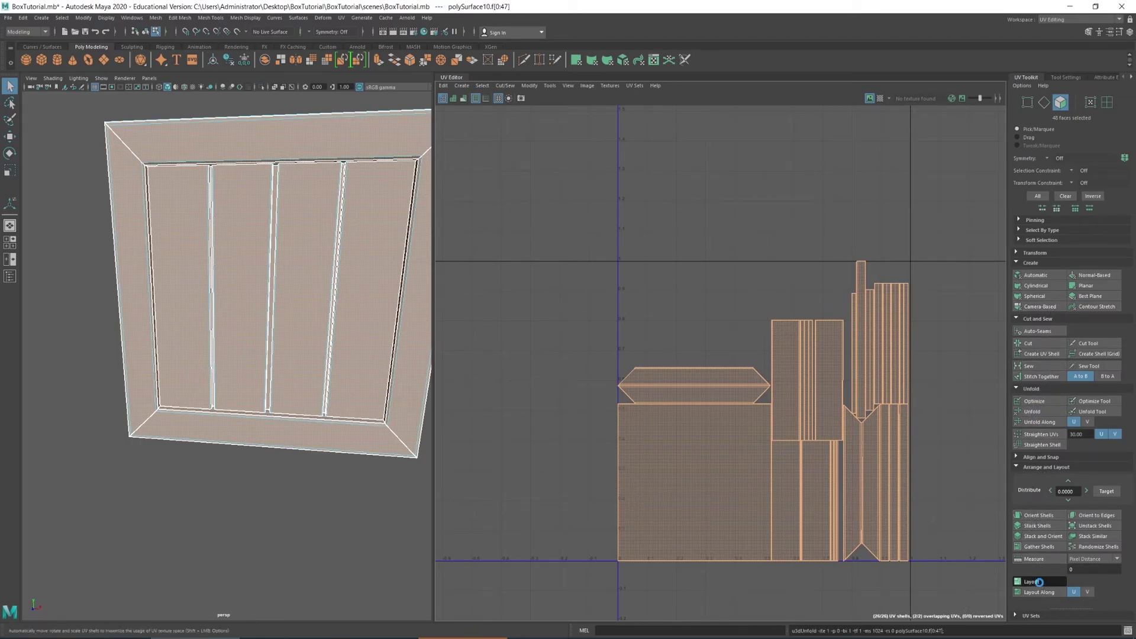
click(1032, 582)
scroll(862, 363, down, 3)
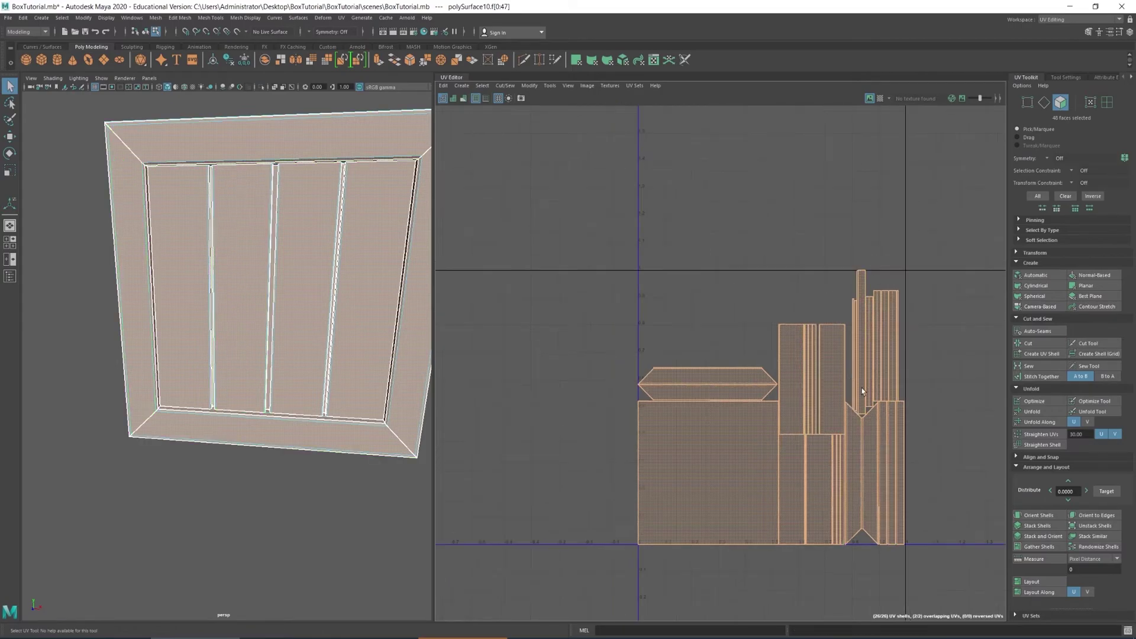
Step: Leave face selection and select the whole panel as an object
alt+drag(330, 350, 314, 385)
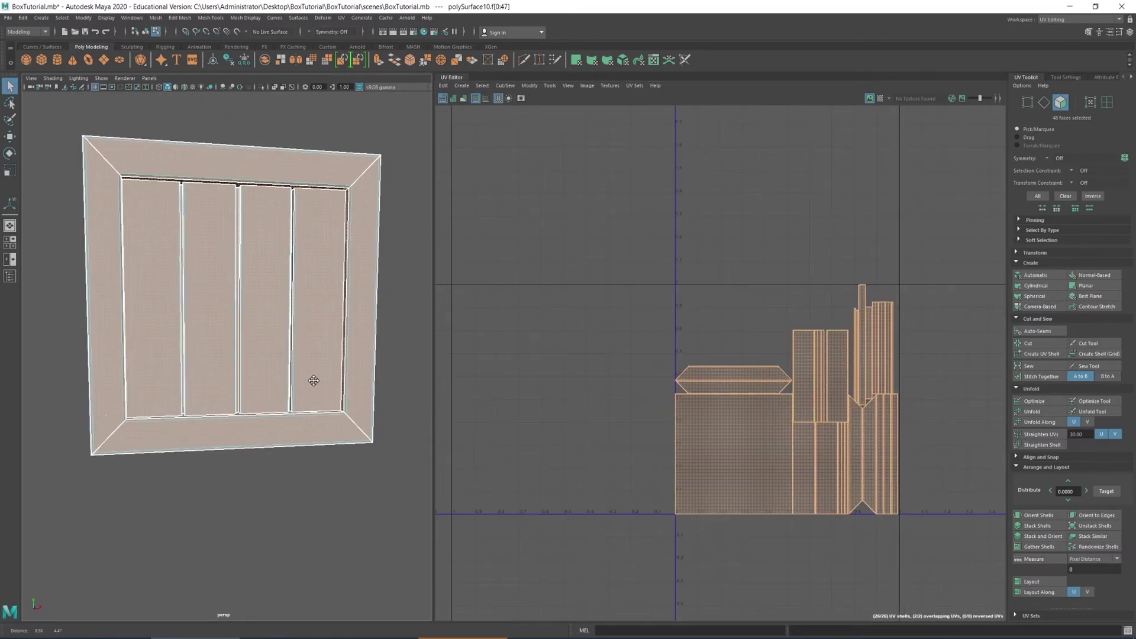
click(342, 393)
alt+drag(349, 486, 284, 482)
click(314, 422)
scroll(314, 422, down, 4)
alt+middle_drag(194, 415, 279, 448)
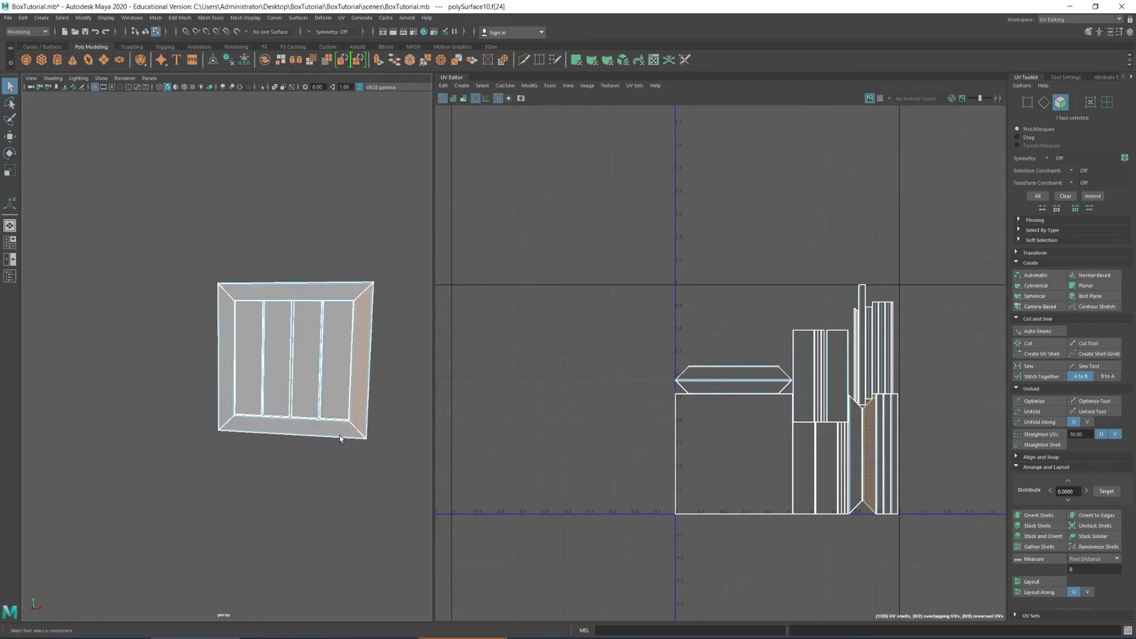
right_drag(264, 279, 287, 254)
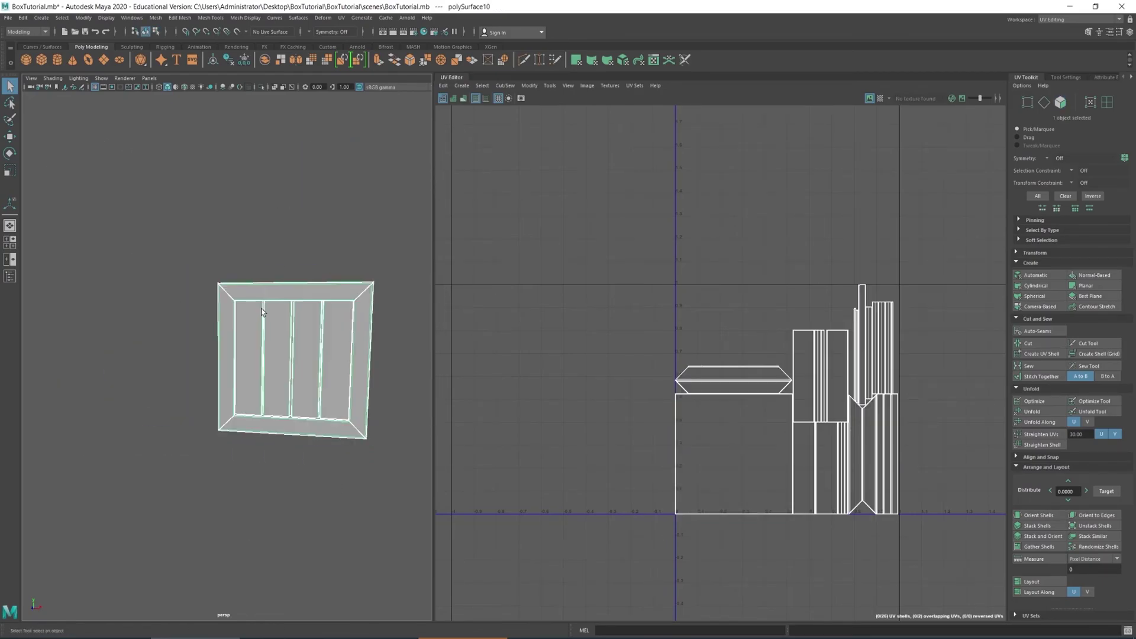
alt+drag(322, 270, 236, 292)
Step: Move the panel to the centre of the grid and freeze its transformations
key(w)
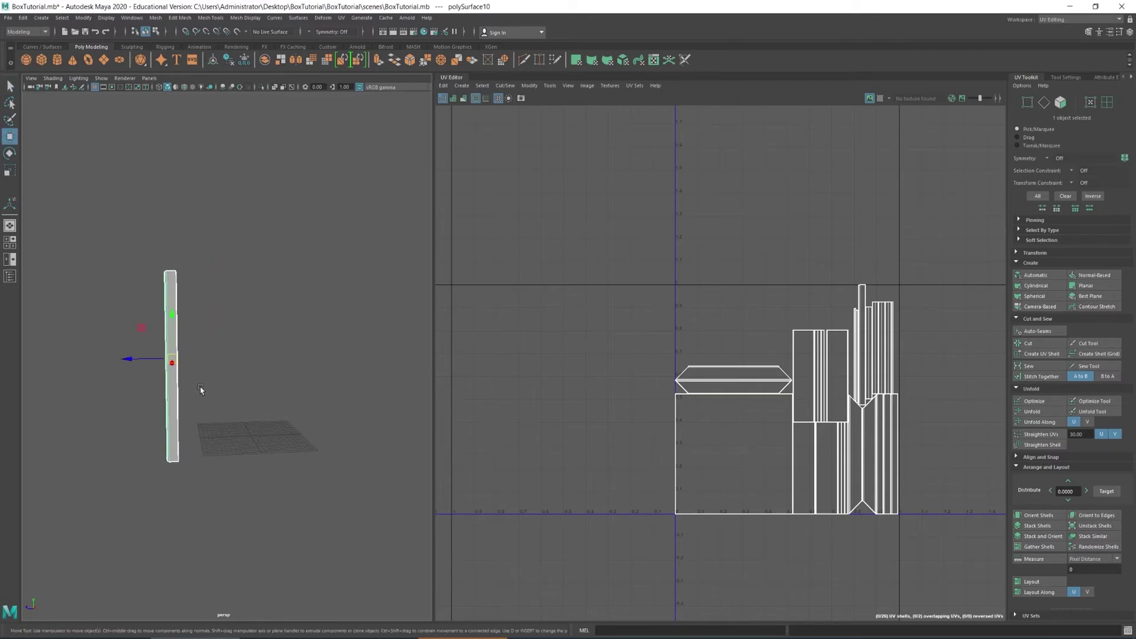
drag(140, 357, 208, 400)
key(ctrl+z)
alt+drag(235, 438, 290, 422)
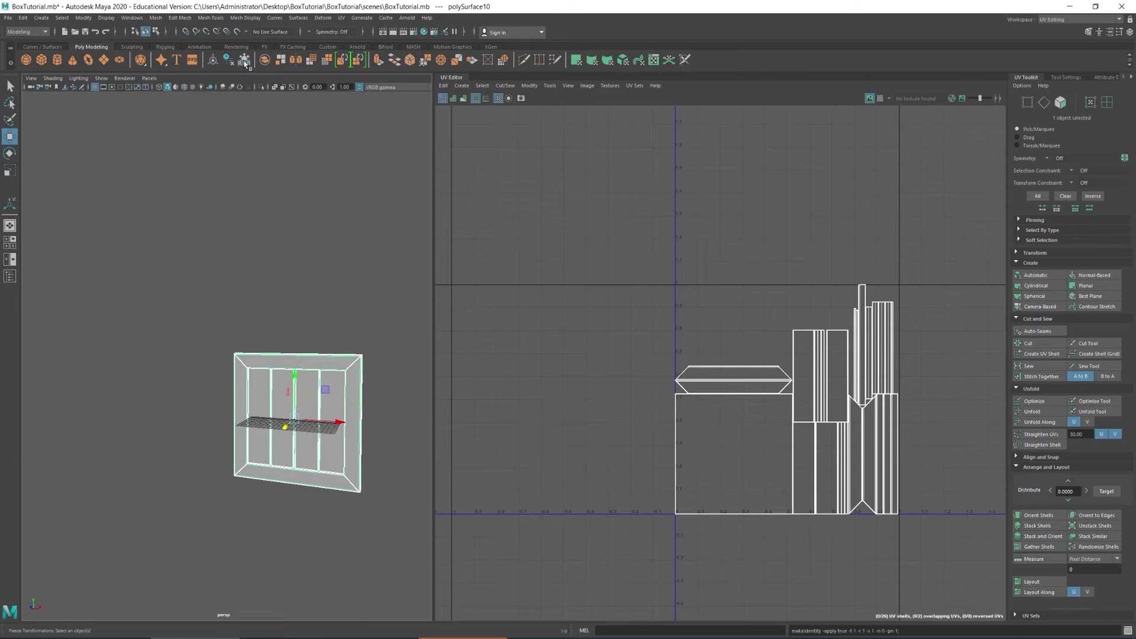
alt+drag(283, 270, 248, 299)
key(q)
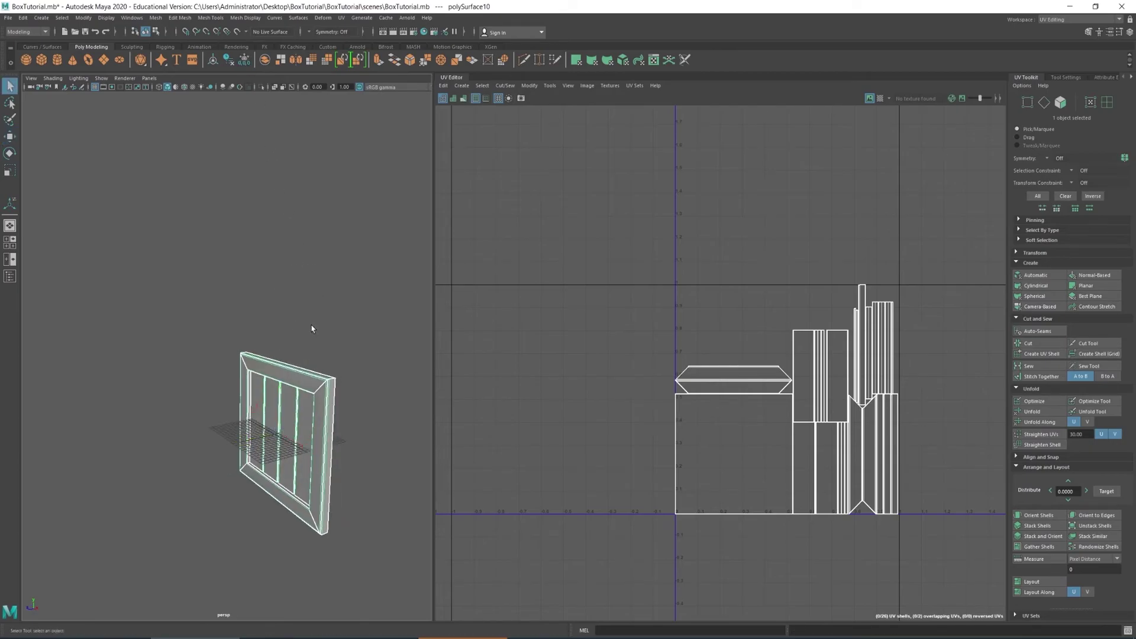
Step: Switch the workspace from UV Editing to Maya Classic
alt+drag(312, 329, 330, 393)
click(1086, 21)
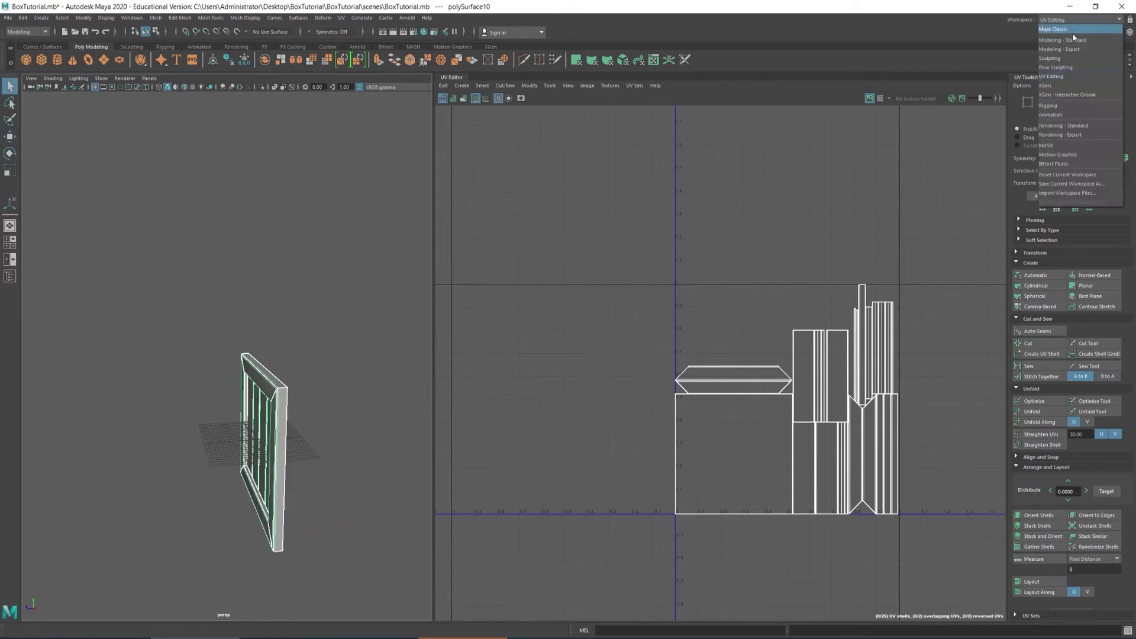
click(1072, 29)
alt+drag(491, 276, 495, 349)
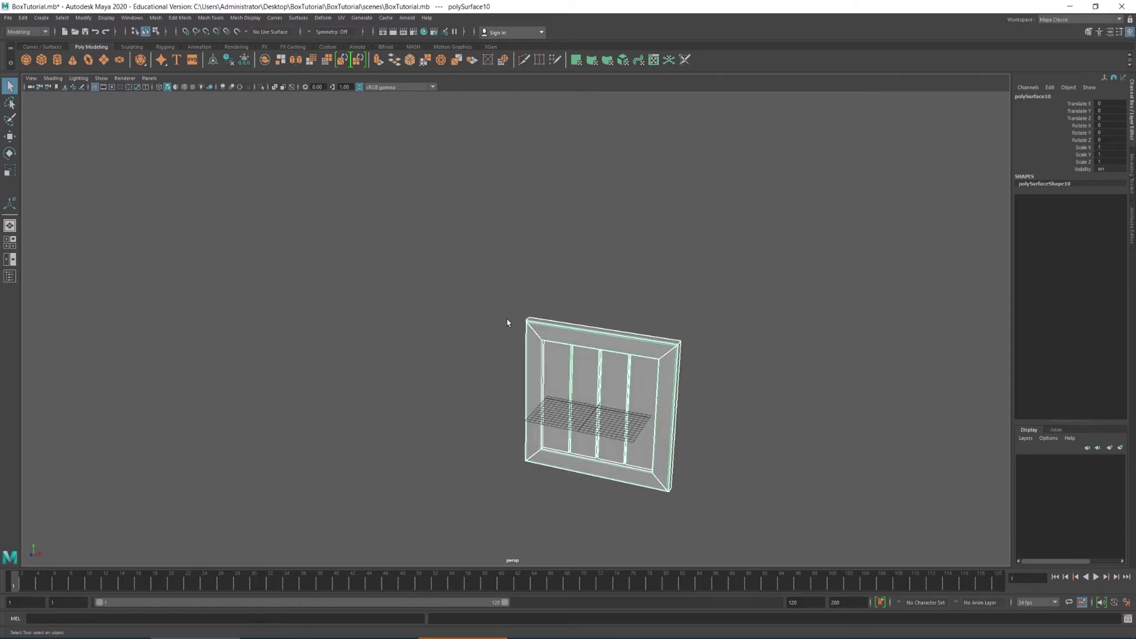
Step: Start exporting the selected panel with the file type set to OBJexport
click(8, 17)
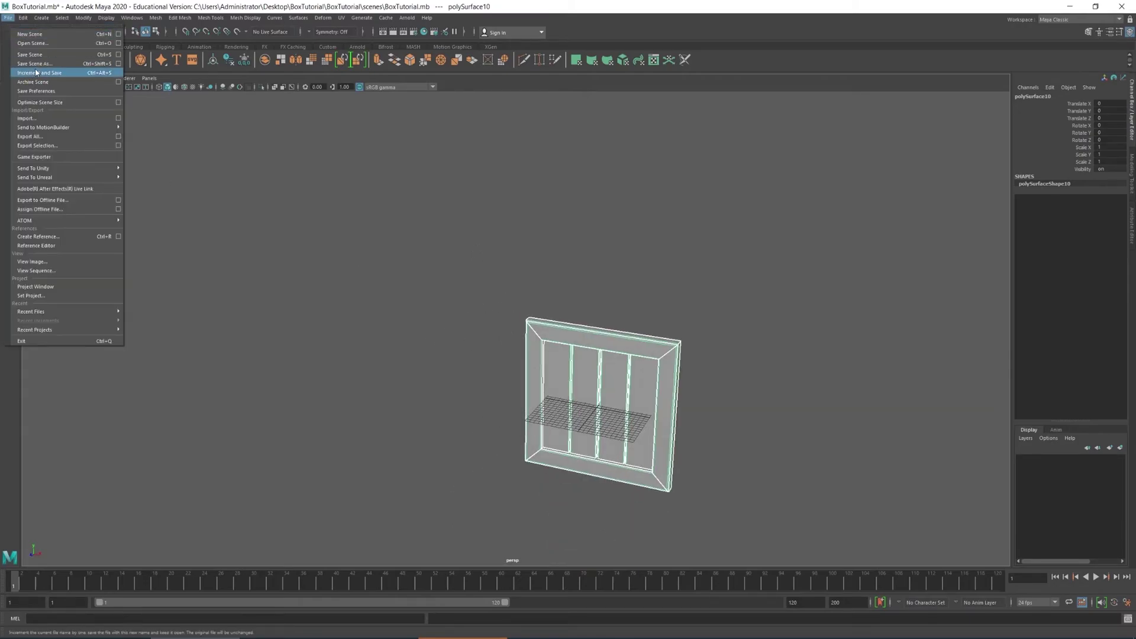
click(118, 146)
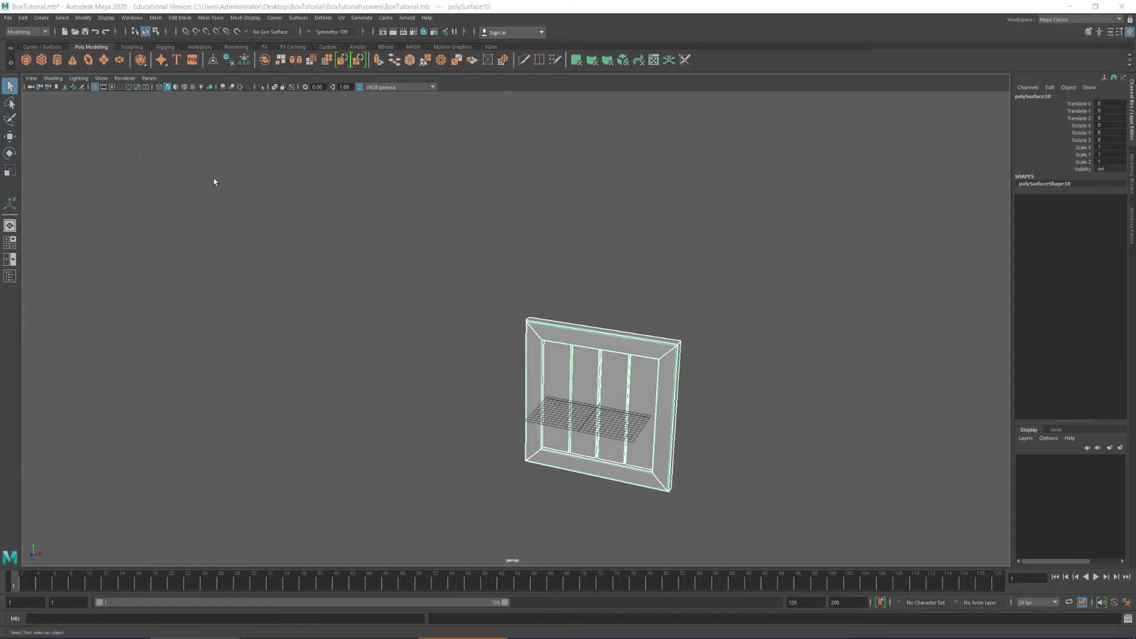
click(402, 218)
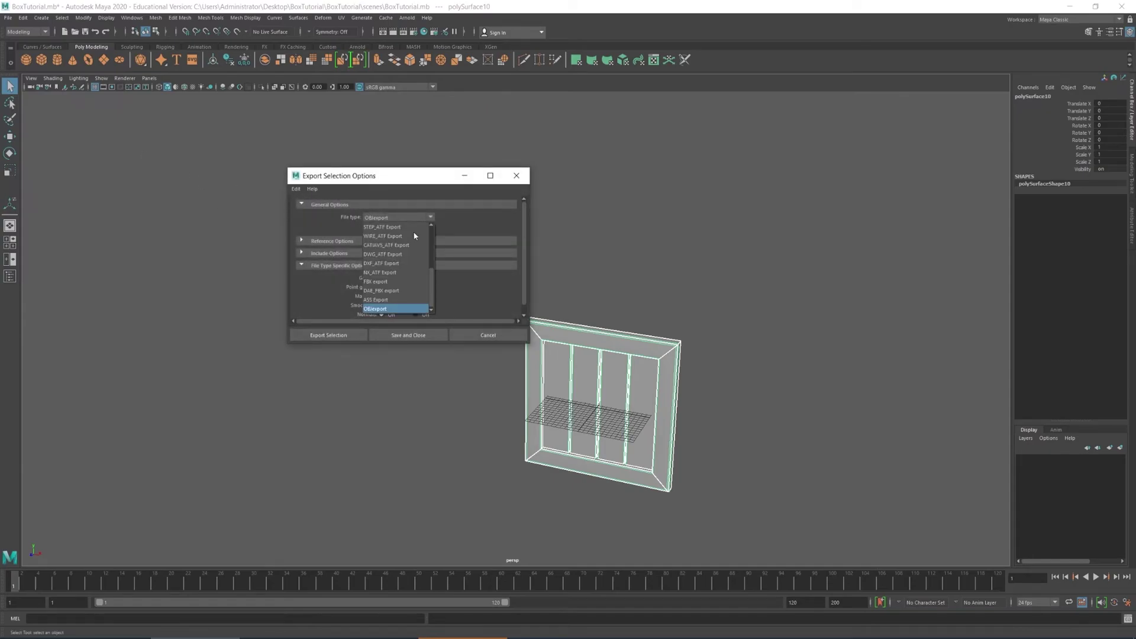
click(376, 308)
click(328, 335)
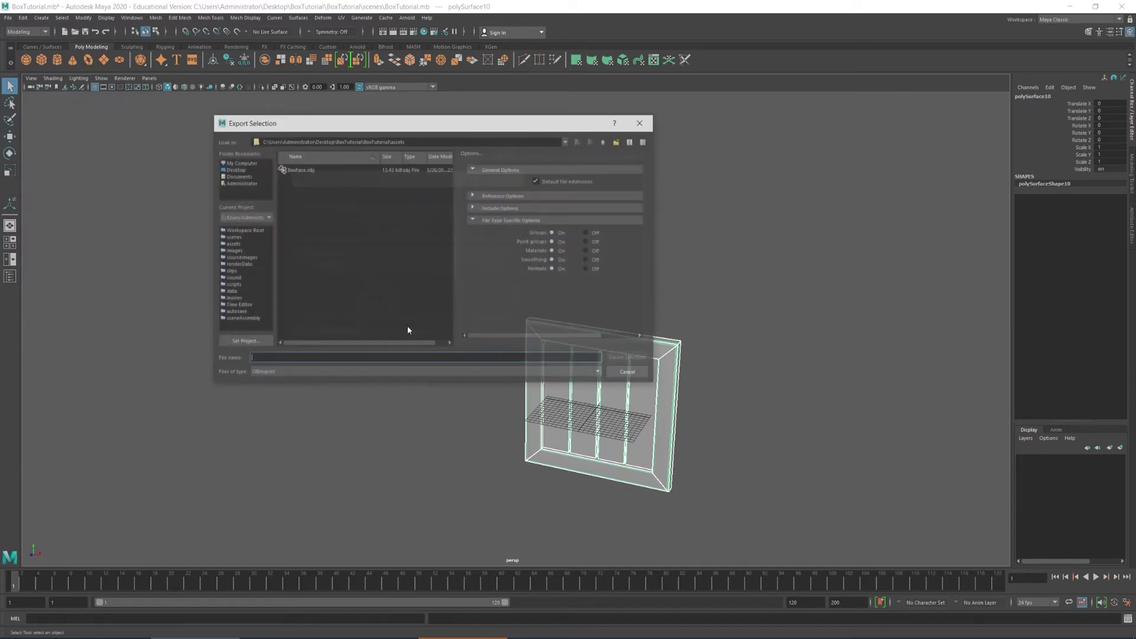
Step: Export the panel into the project's assets folder as BoxFace.obj, replacing the existing file
click(601, 142)
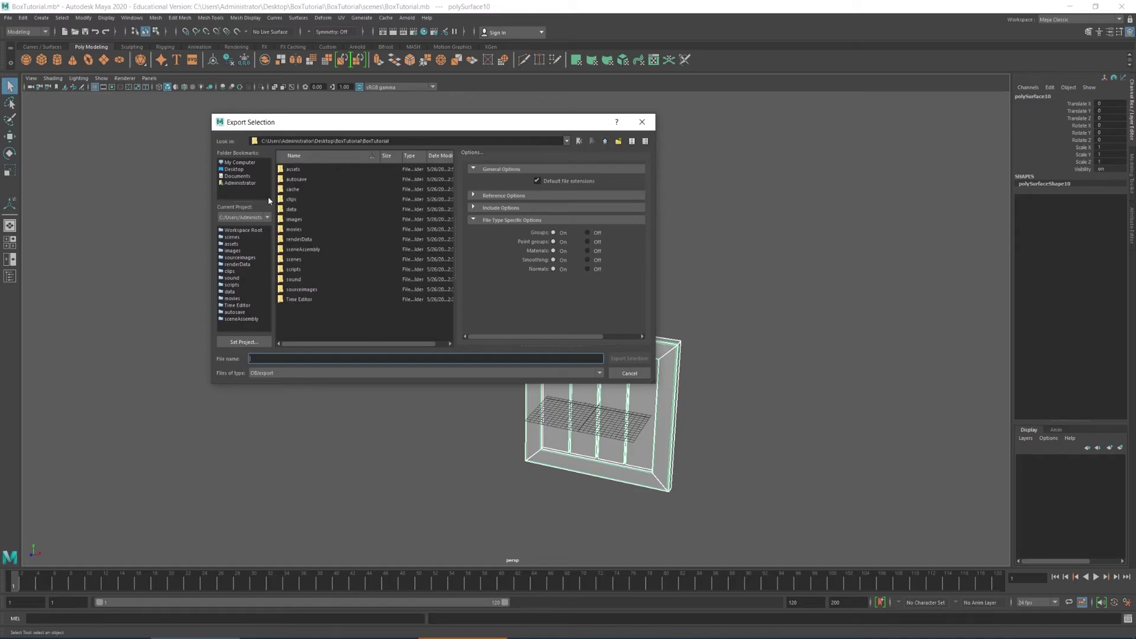
double_click(299, 170)
click(303, 170)
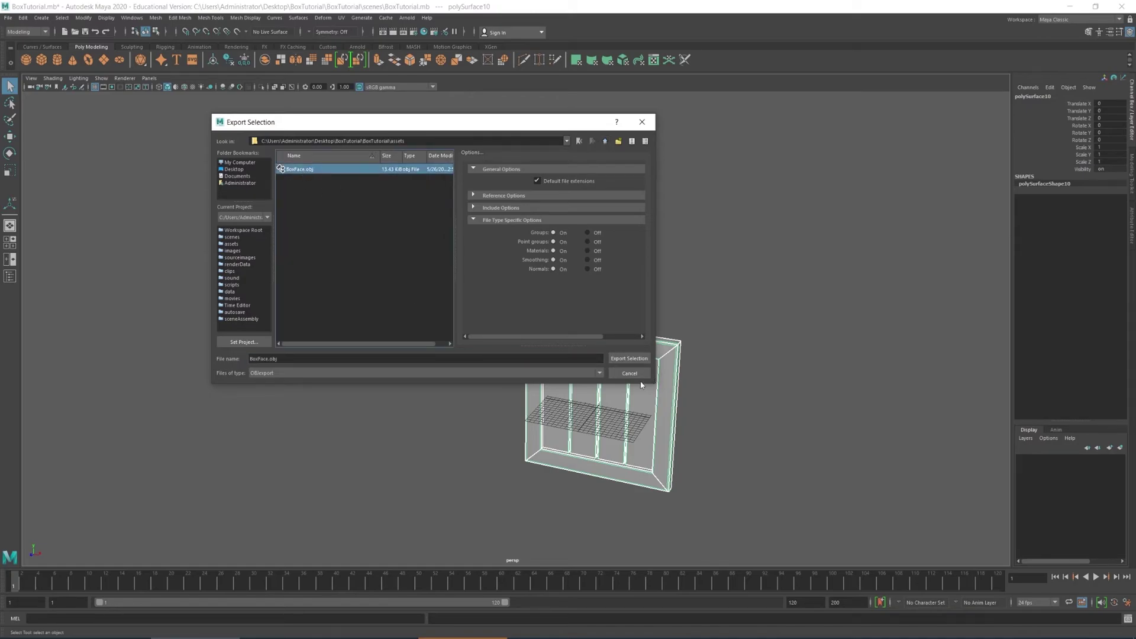
click(635, 359)
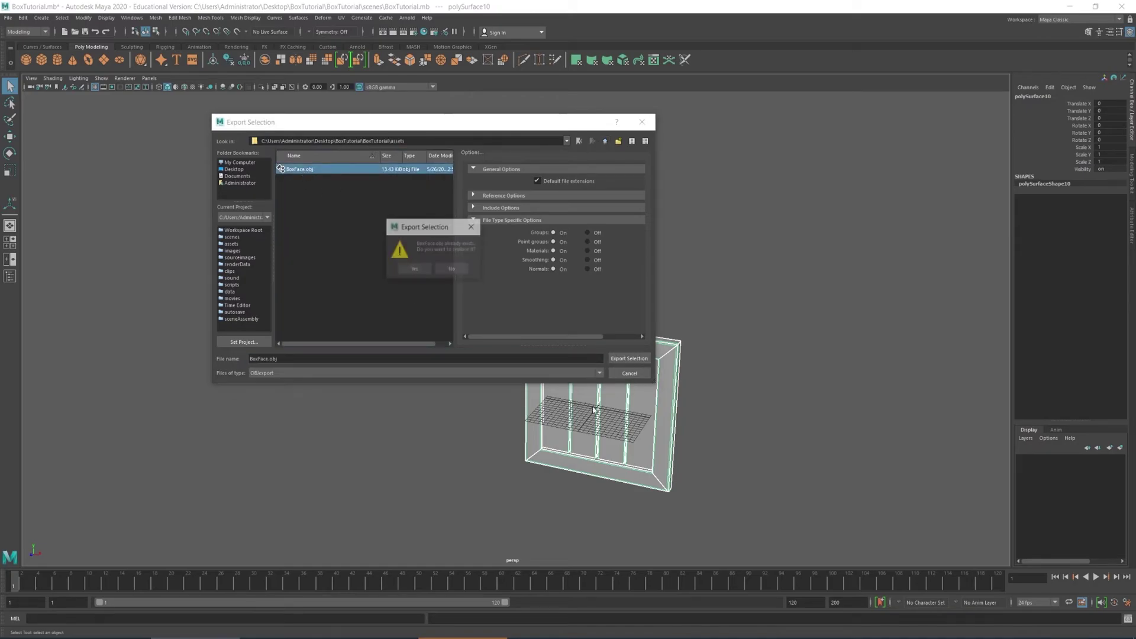
click(414, 269)
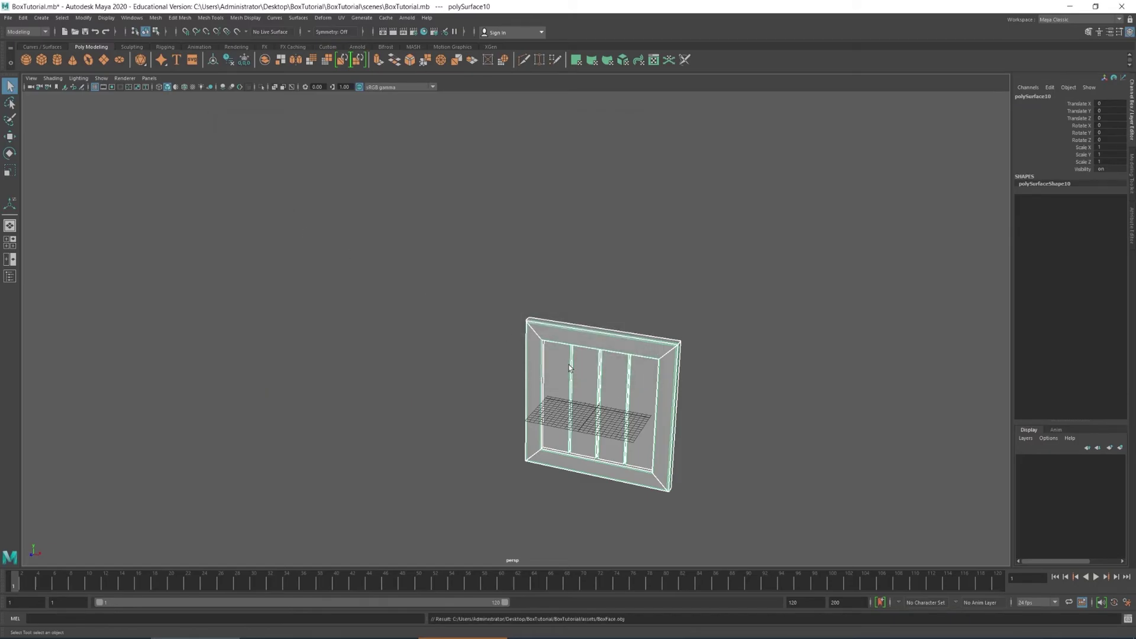
Step: Move the panel off the grid's centre and raise it, to about -12.6 in X and 17.1 in Y
alt+drag(473, 378, 503, 352)
key(w)
scroll(523, 410, down, 3)
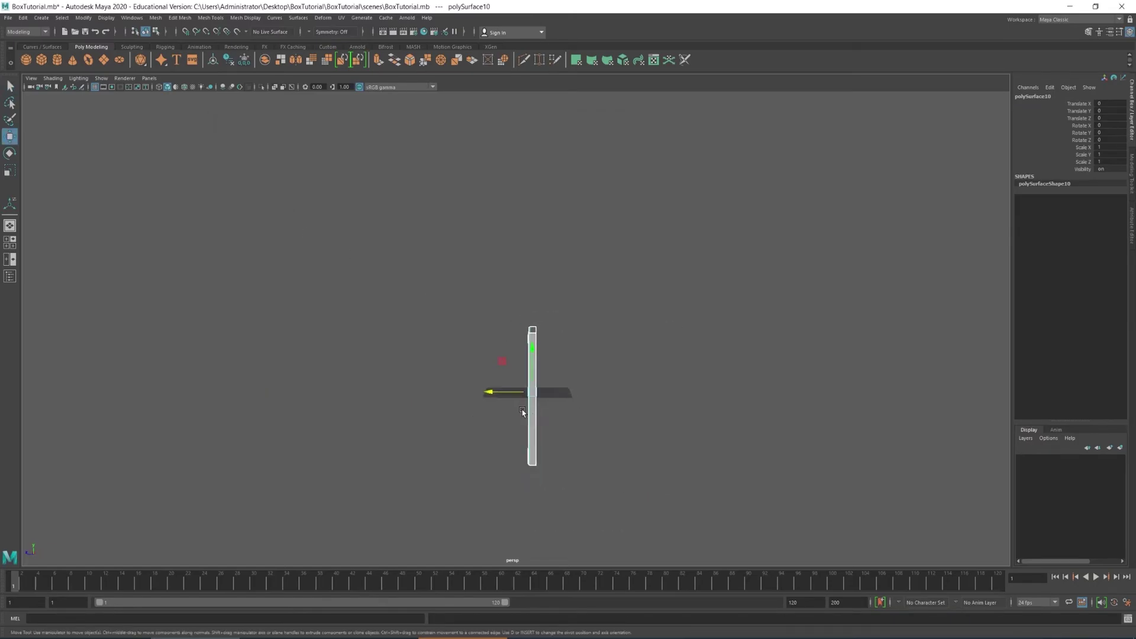
alt+middle_drag(523, 403, 528, 403)
alt+drag(430, 403, 479, 389)
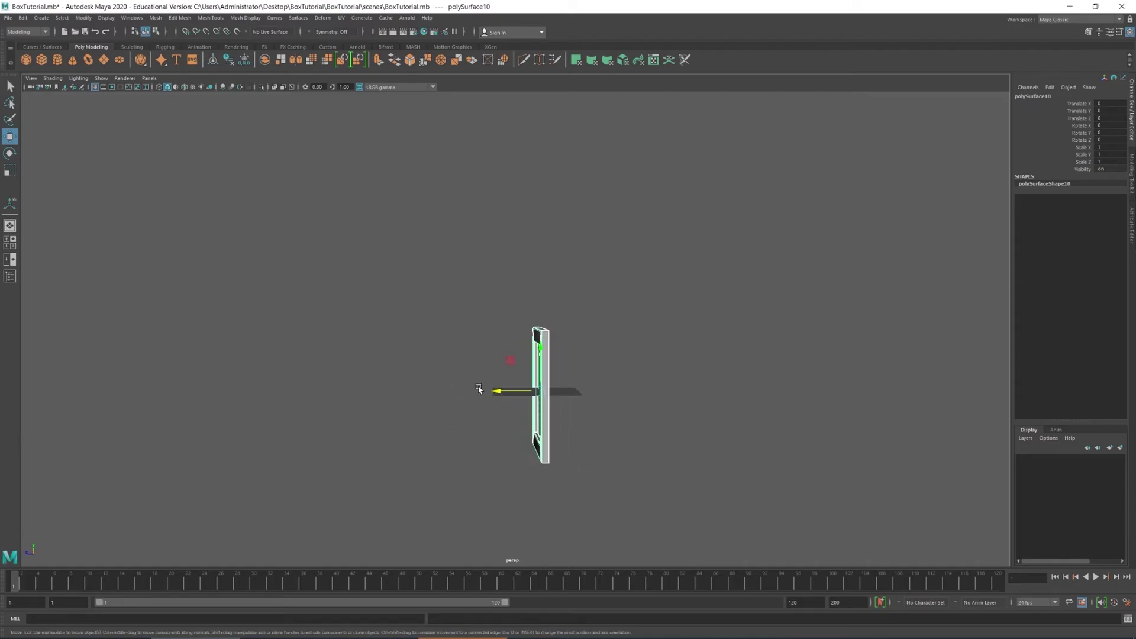
middle_drag(510, 362, 466, 293)
alt+drag(466, 301, 539, 324)
mouse_move(539, 349)
alt+mouse_down()
mouse_move(503, 343)
mouse_move(558, 372)
alt+mouse_up()
Step: Duplicate the panel, rotate the copy 90° in Y and position it against the first panel's end to form a corner
key(e)
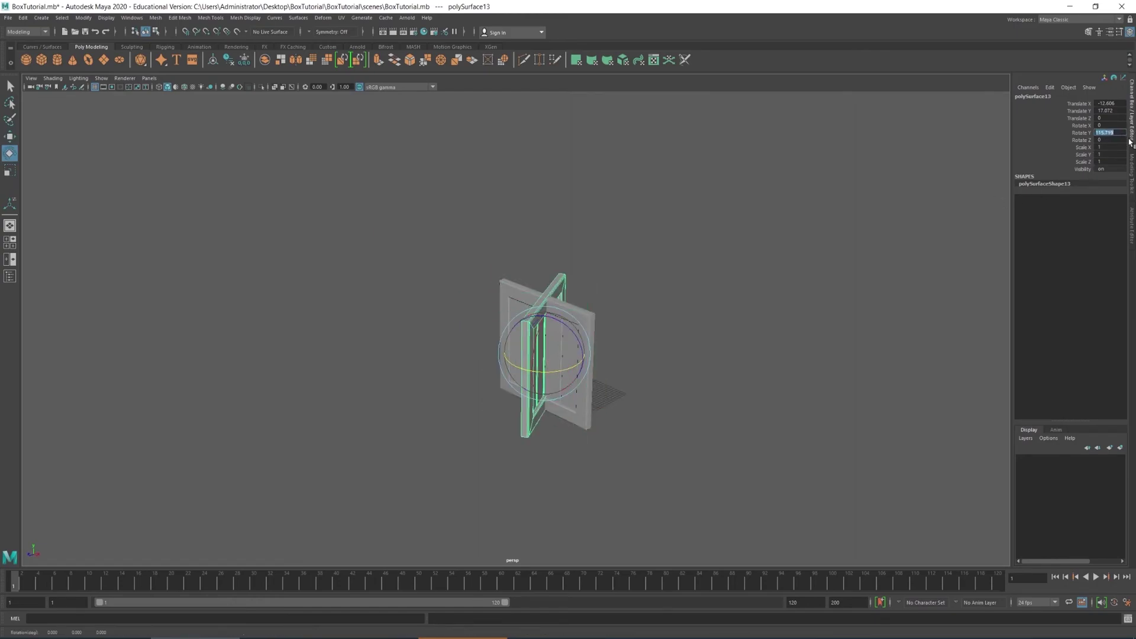
key(Return)
mouse_move(547, 349)
alt+mouse_down()
mouse_move(556, 404)
mouse_move(624, 401)
mouse_move(632, 422)
mouse_move(555, 417)
alt+mouse_up()
key(w)
key(f)
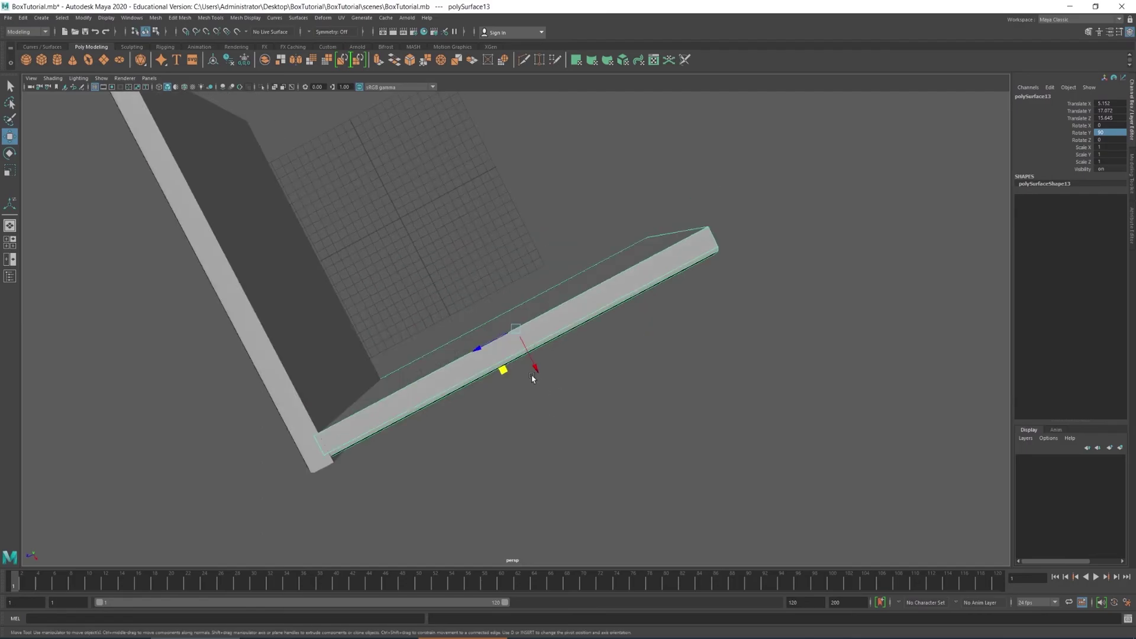
drag(500, 374, 481, 340)
scroll(499, 333, down, 3)
alt+drag(542, 316, 534, 302)
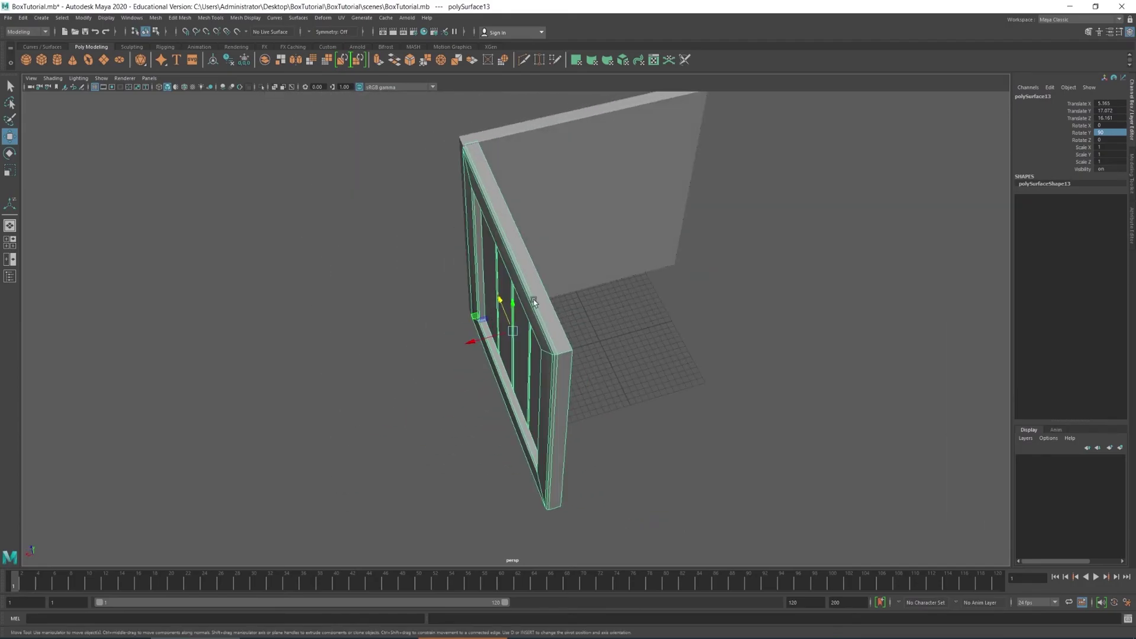
Step: Combine the two perpendicular panels into one corner mesh
shift+click(590, 182)
alt+drag(592, 261, 590, 253)
key(e)
shift+drag(539, 223, 544, 226)
key(ctrl+z)
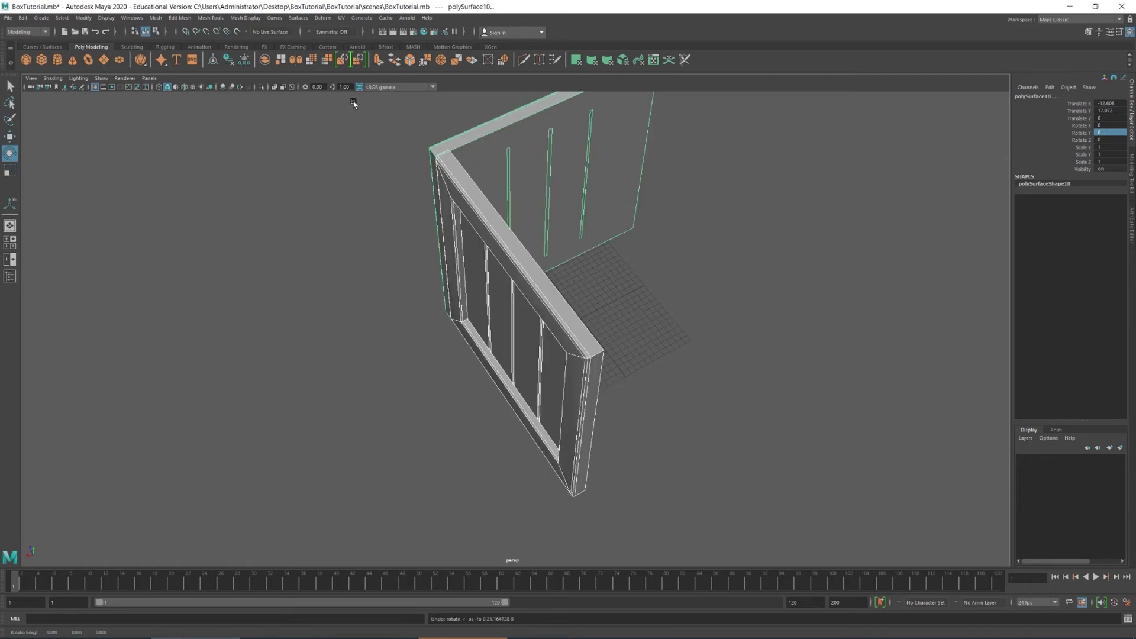
click(277, 64)
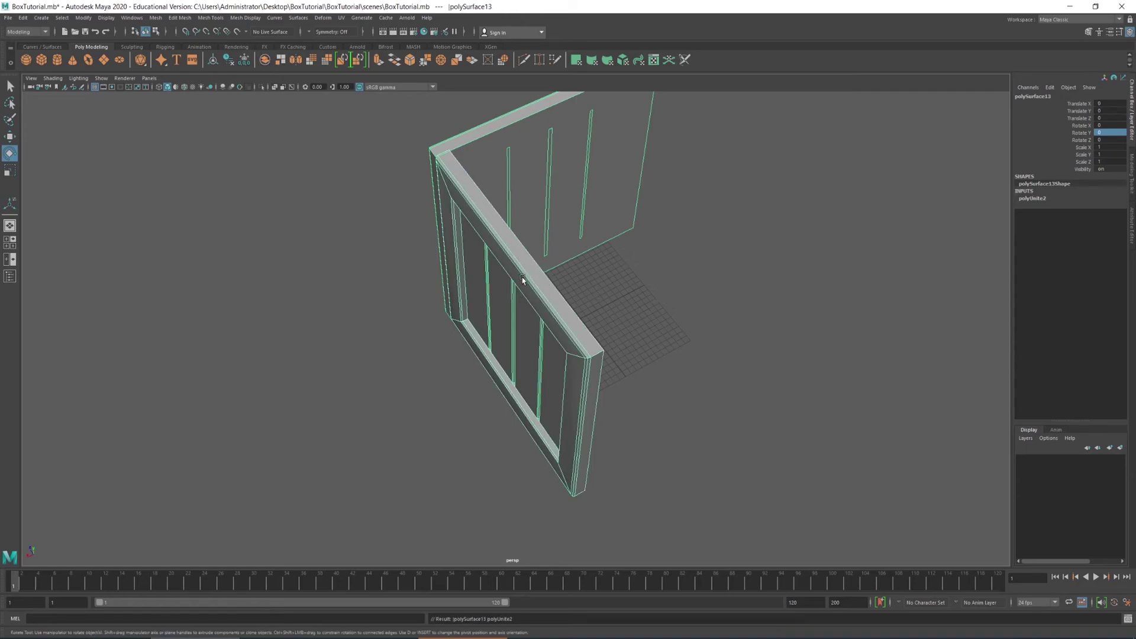
Step: Duplicate the corner mesh and set the copy's Y rotation to 180
scroll(522, 280, down, 3)
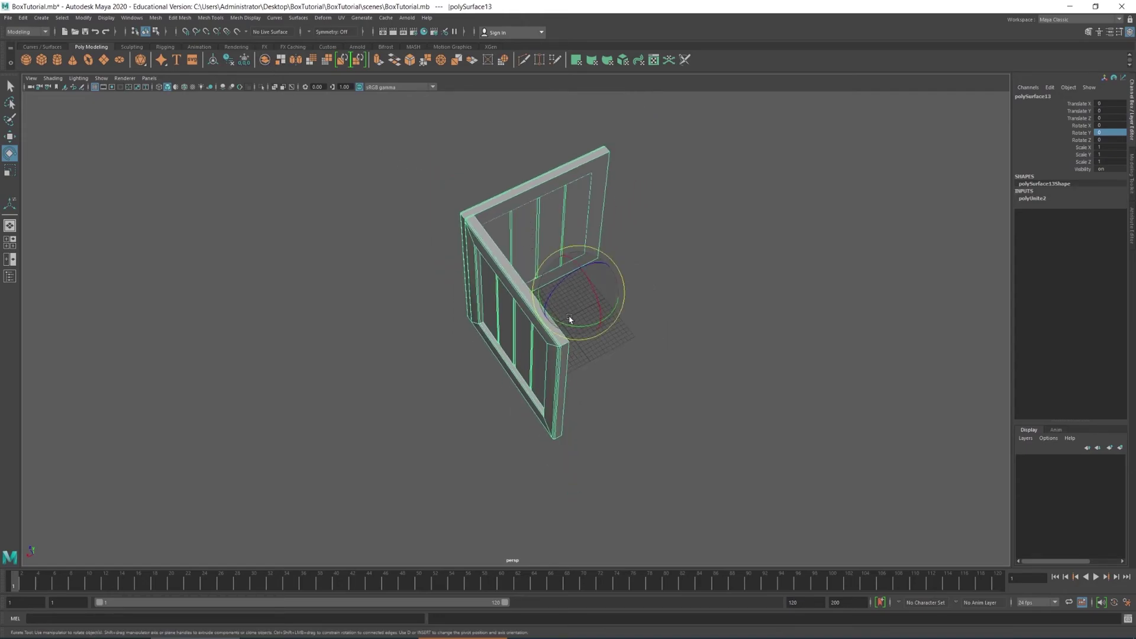
key(ctrl+d)
drag(570, 320, 598, 315)
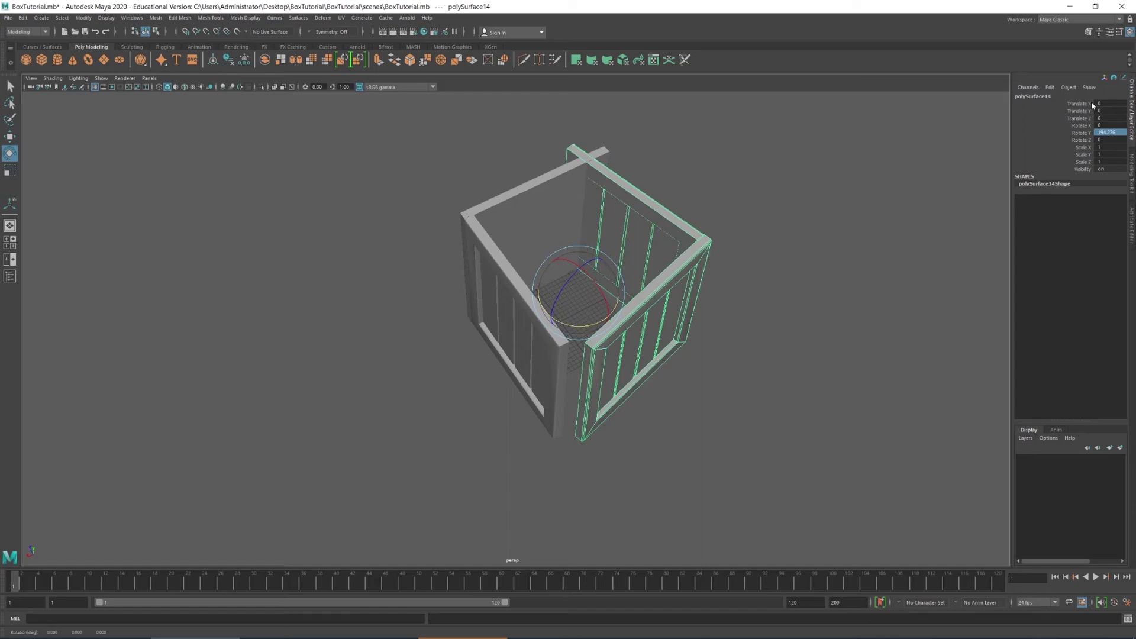
key(1)
double_click(1107, 133)
key(Return)
Step: Shift the duplicated corner about -0.6 in X and -0.2 in Z so the four walls meet cleanly at the corners
alt+drag(631, 145, 573, 349)
key(w)
click(573, 323)
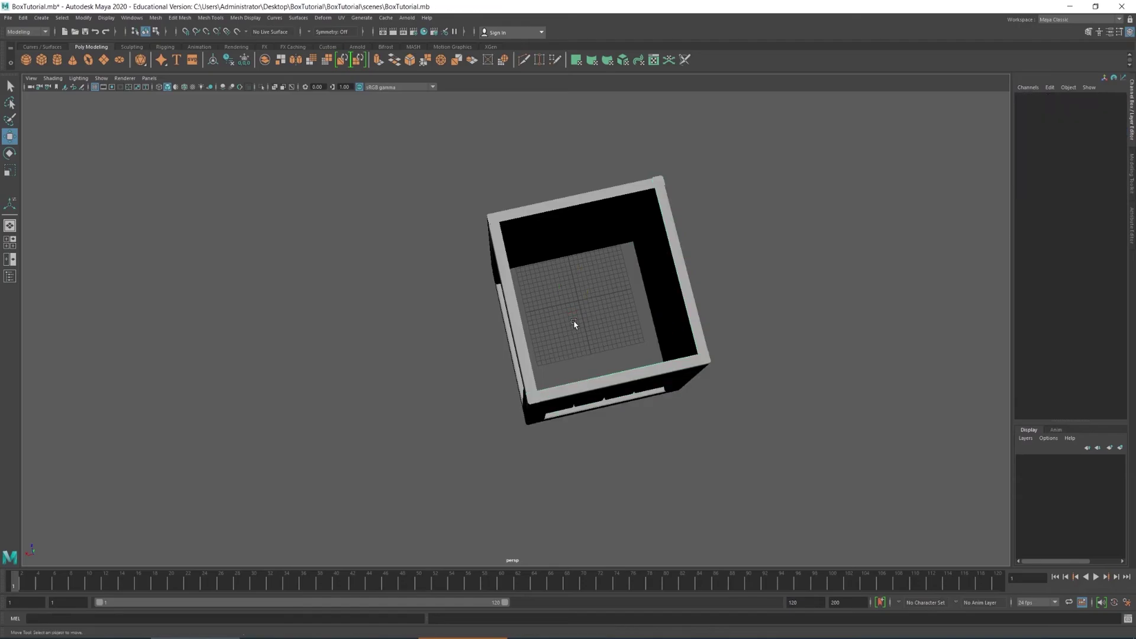
click(654, 372)
drag(577, 319, 570, 317)
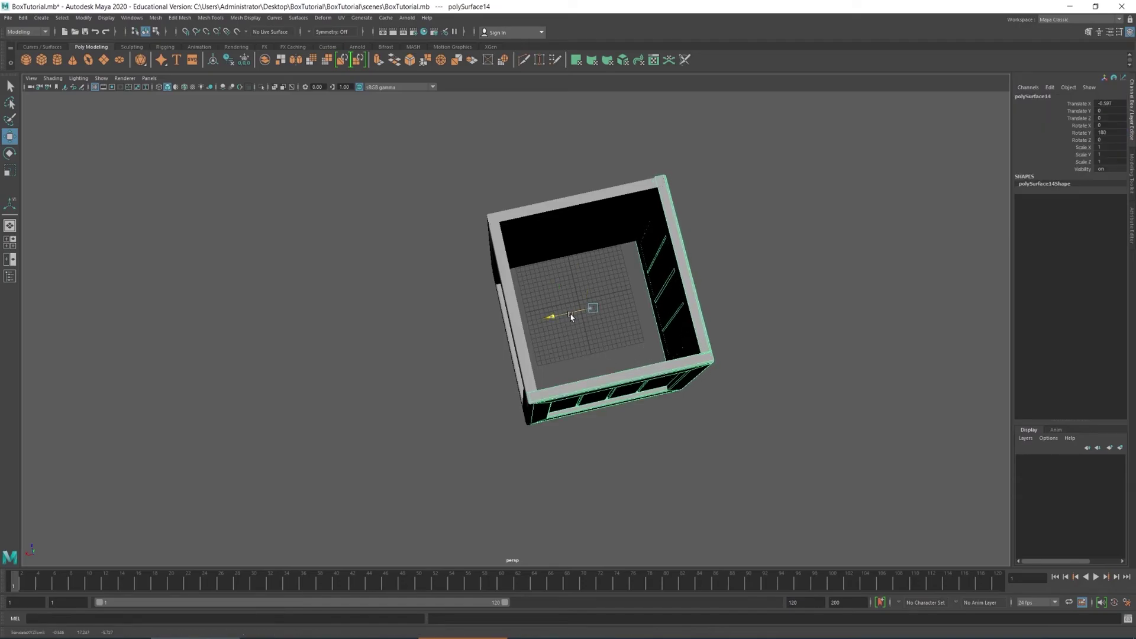
alt+drag(637, 299, 487, 225)
click(752, 290)
click(643, 291)
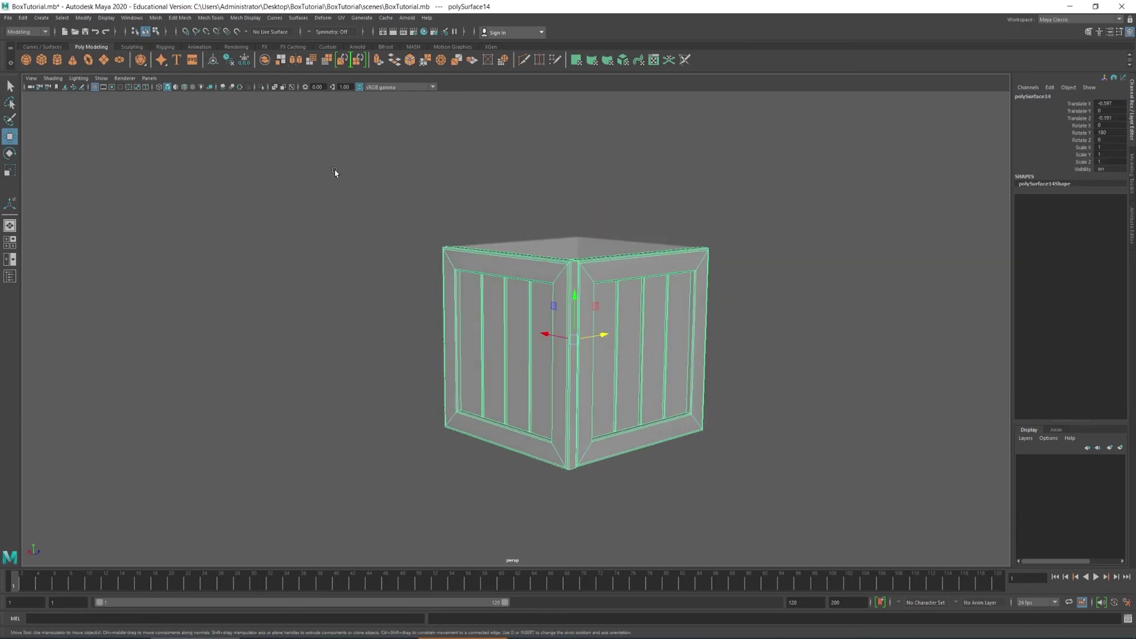
Step: Combine the two corner meshes into a single box and switch to face selection
drag(335, 171, 848, 471)
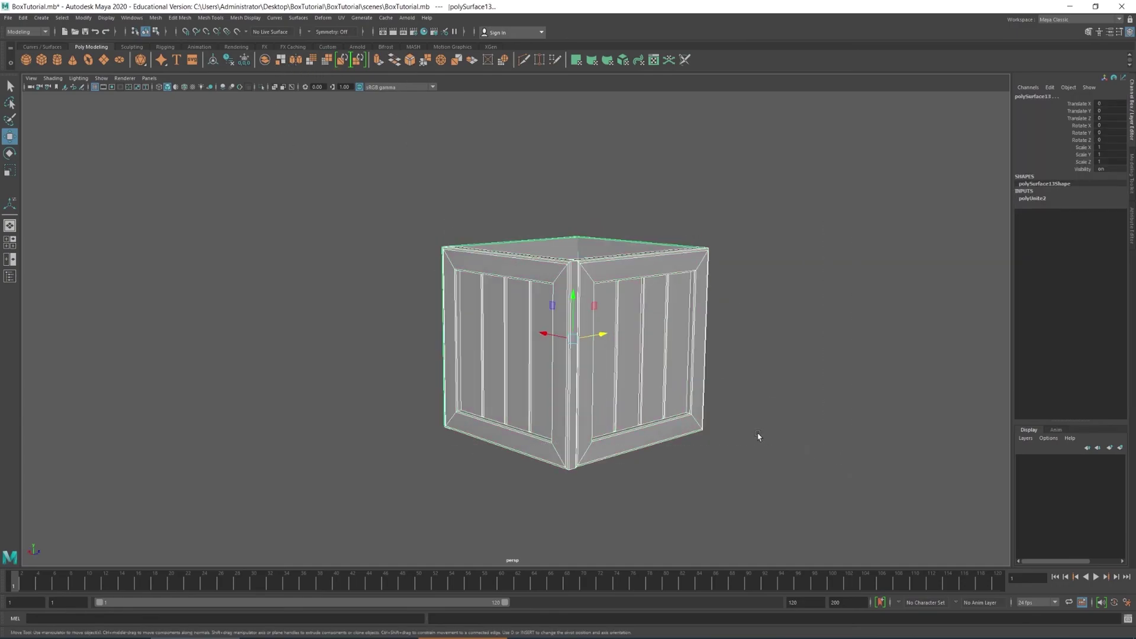
click(265, 59)
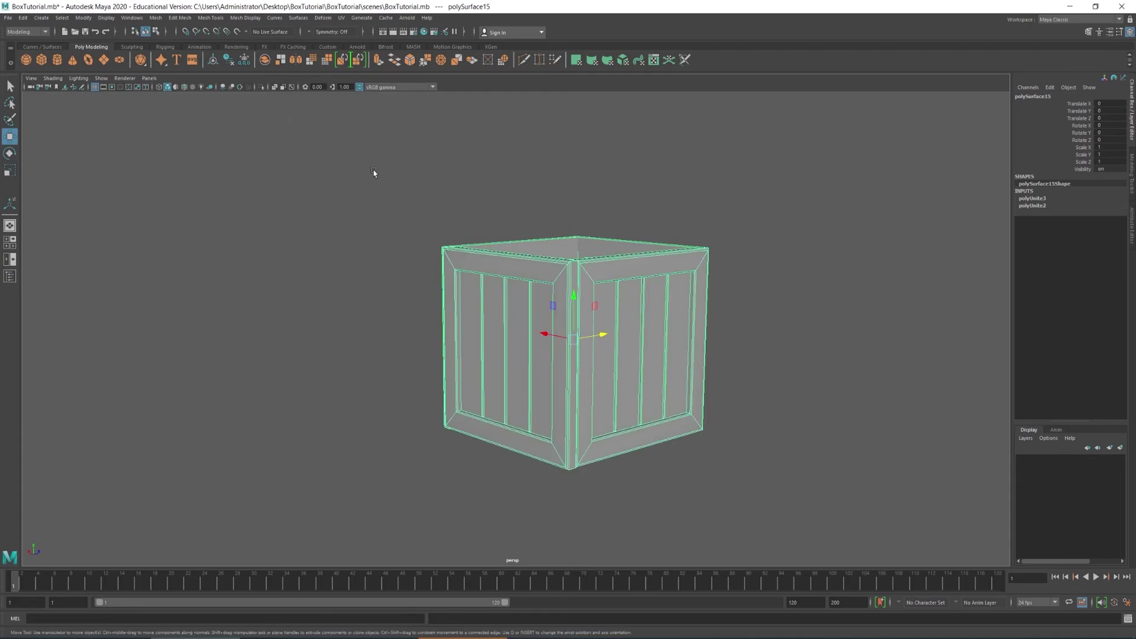
alt+drag(415, 153, 425, 157)
click(1089, 32)
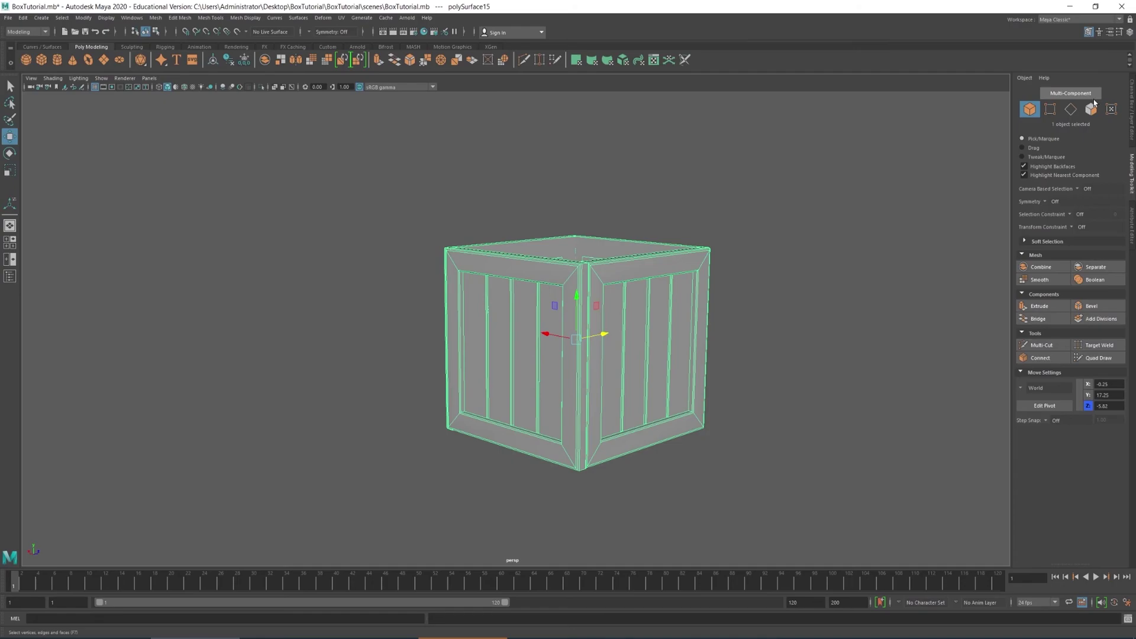
click(1090, 109)
Step: Select the plank and frame faces of one wall and extract them from the box mesh
mouse_move(709, 166)
alt+mouse_down()
mouse_move(697, 189)
mouse_move(717, 182)
alt+mouse_up()
double_click(588, 377)
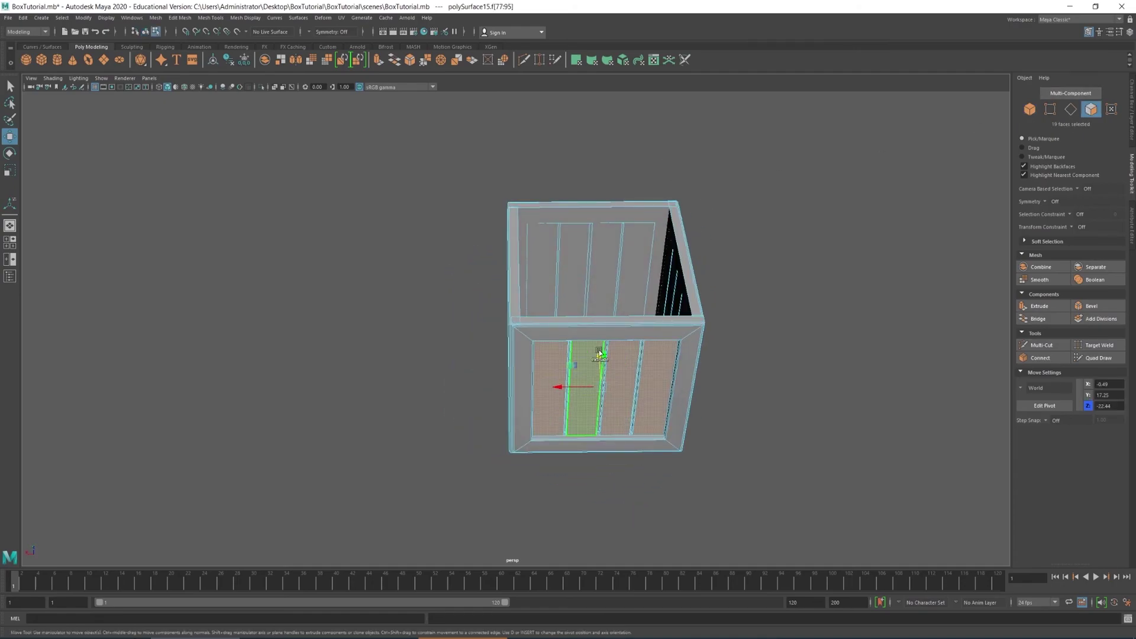
shift+double_click(605, 330)
alt+drag(604, 329, 502, 321)
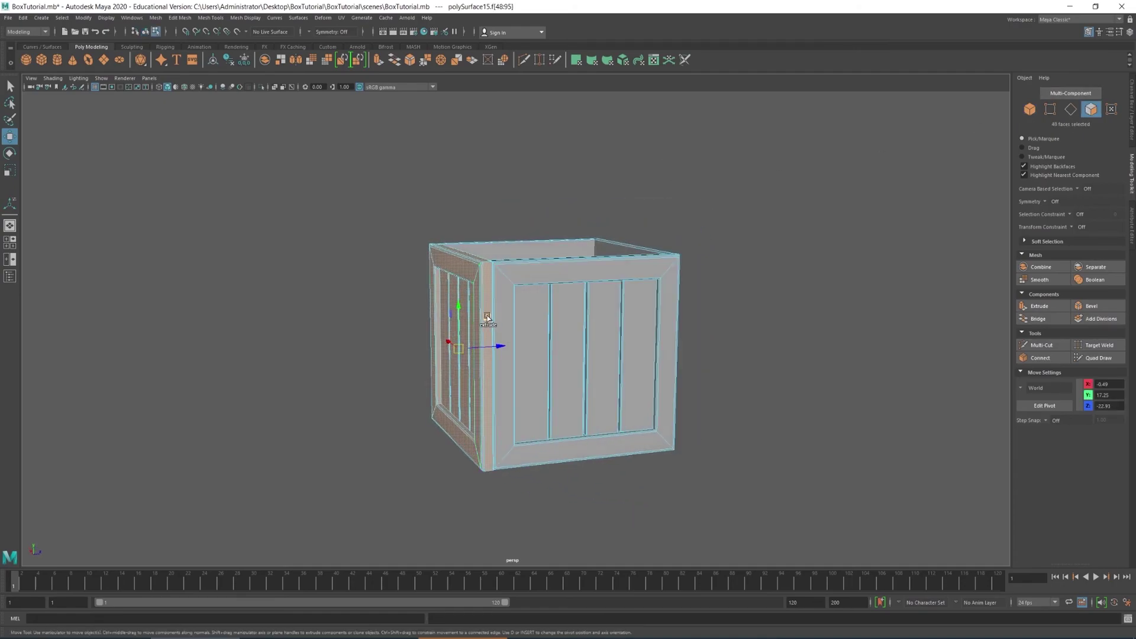
click(287, 61)
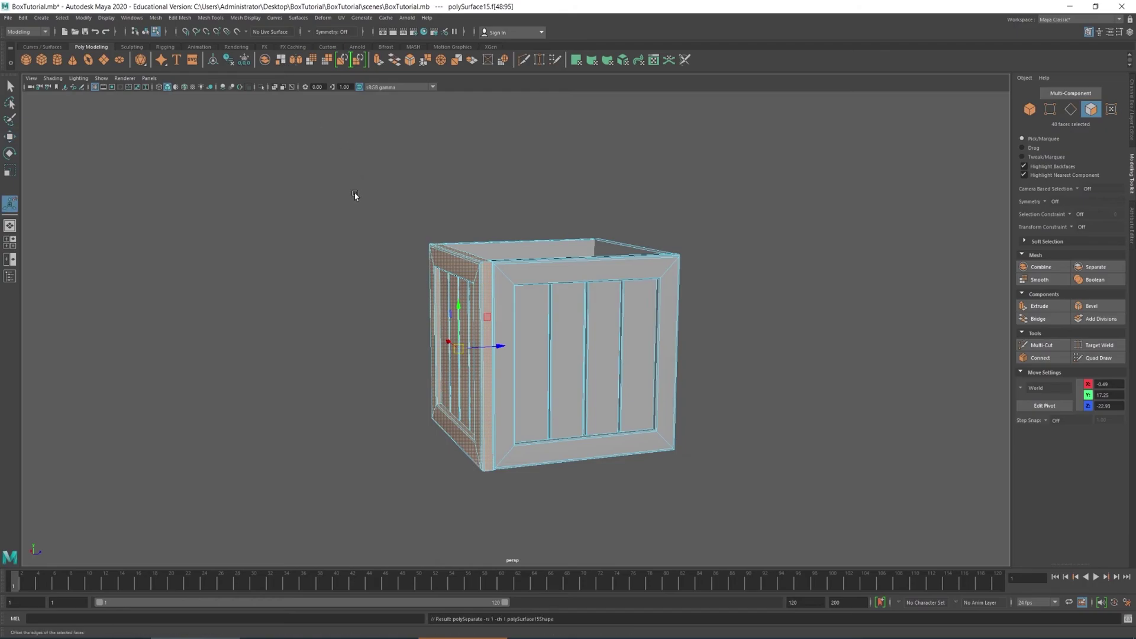
alt+drag(373, 230, 335, 183)
key(q)
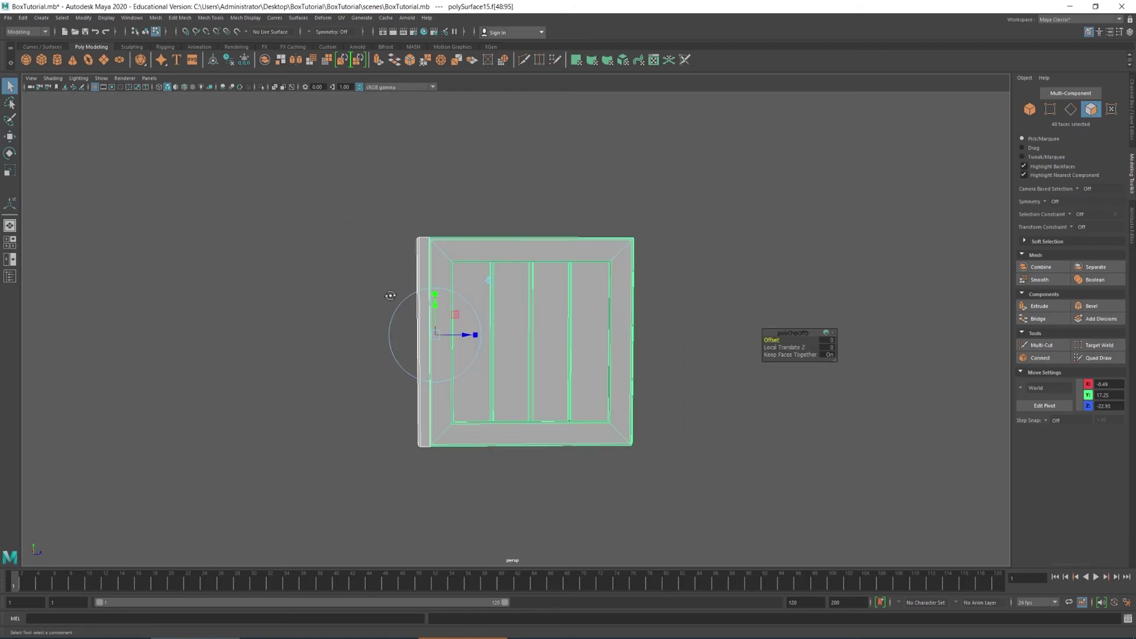
Step: Return to object selection and combine the extracted wall's frame and planks into one object
alt+drag(390, 295, 469, 292)
click(1029, 109)
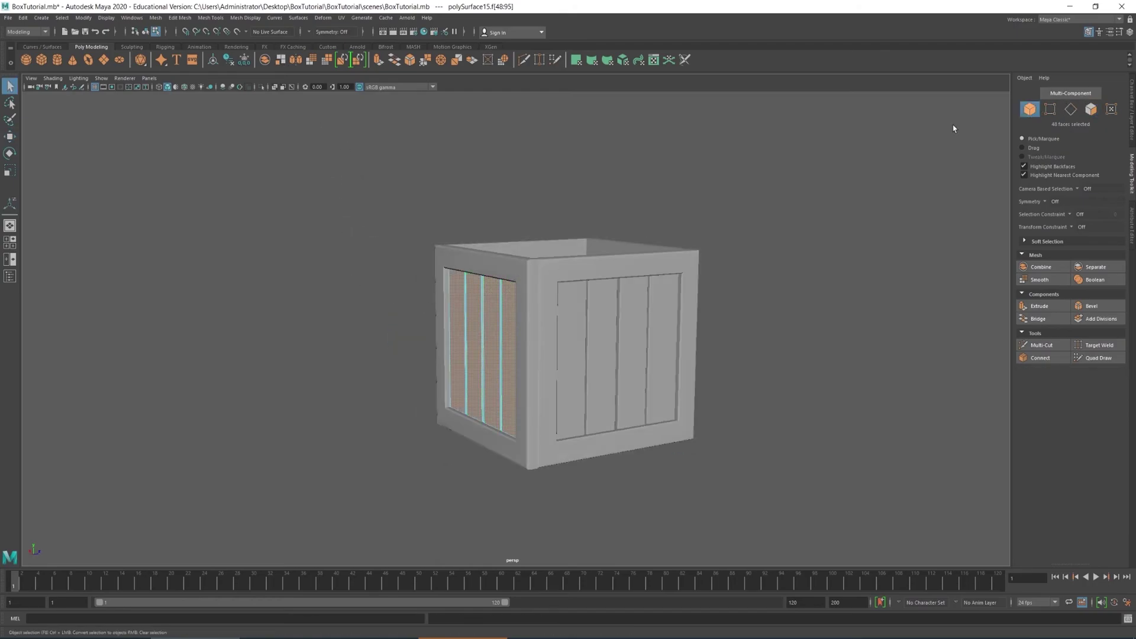
click(421, 253)
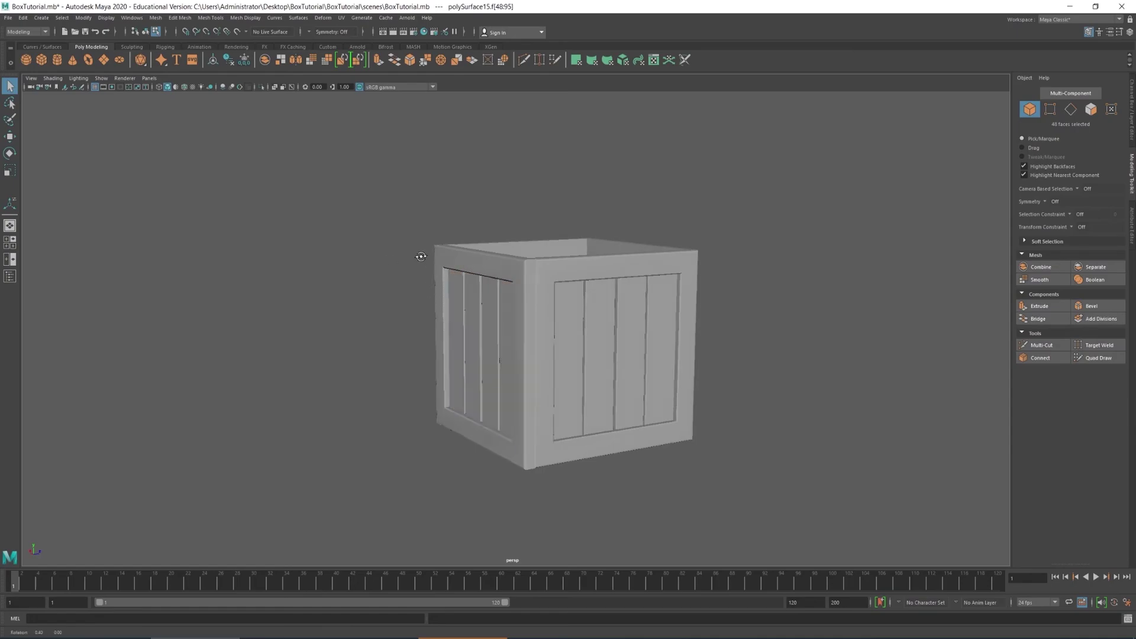
alt+drag(421, 253, 430, 257)
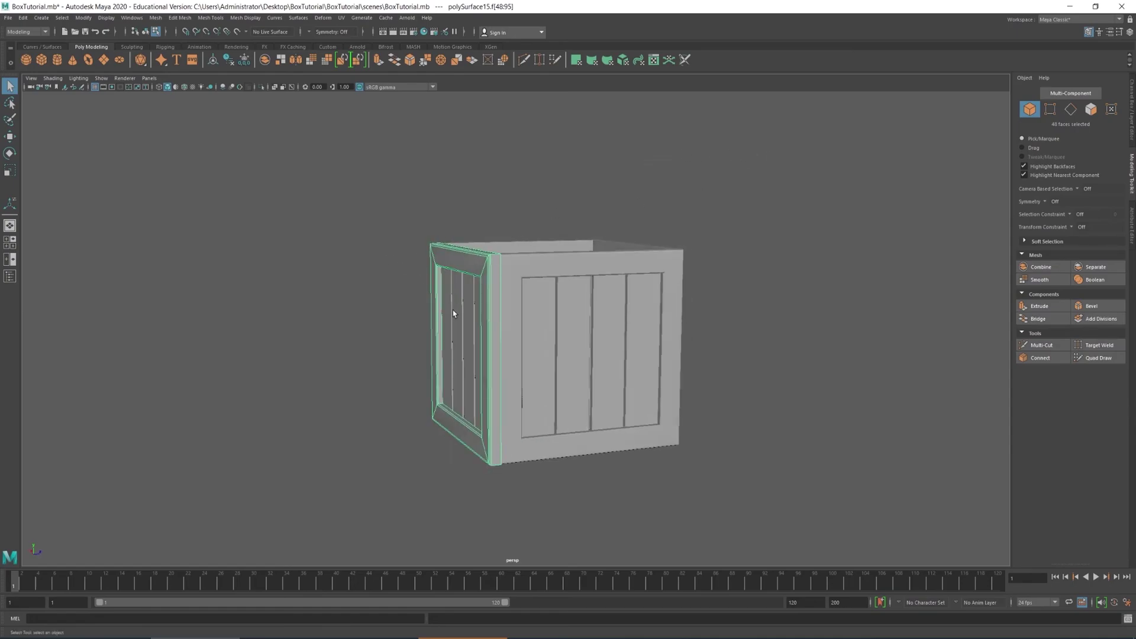
alt+drag(451, 309, 473, 306)
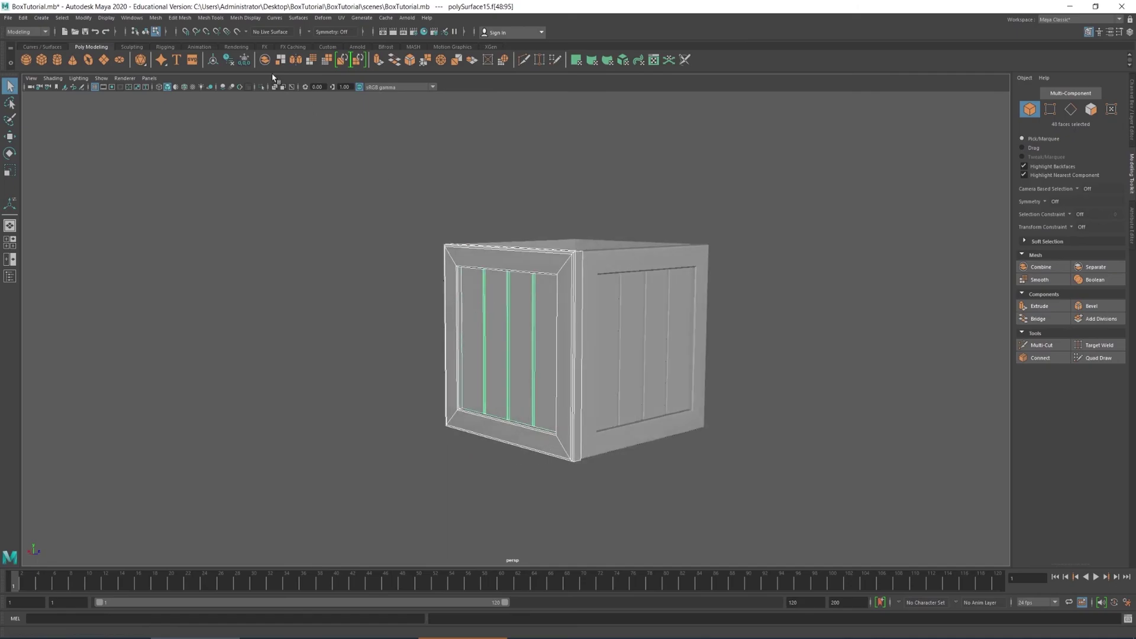
Step: Duplicate the separated wall, lift the copy above the box and set its X rotation to -90
mouse_move(495, 254)
alt+mouse_down()
mouse_move(468, 313)
mouse_move(468, 285)
mouse_move(517, 196)
mouse_move(459, 228)
mouse_move(472, 246)
alt+mouse_up()
key(w)
key(e)
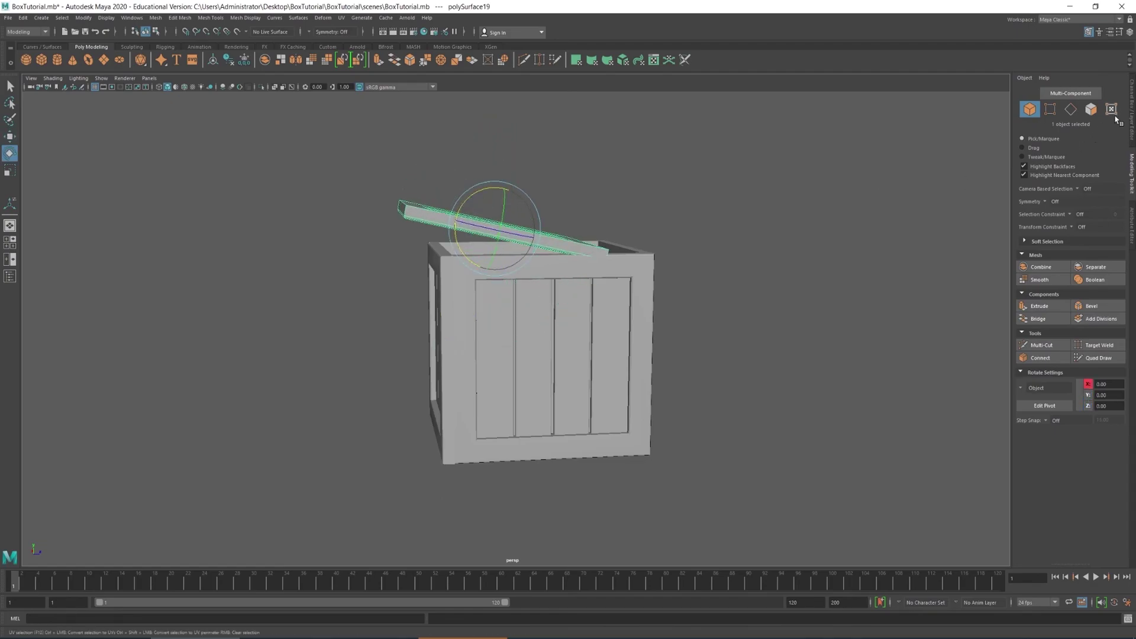
click(1132, 118)
click(1106, 124)
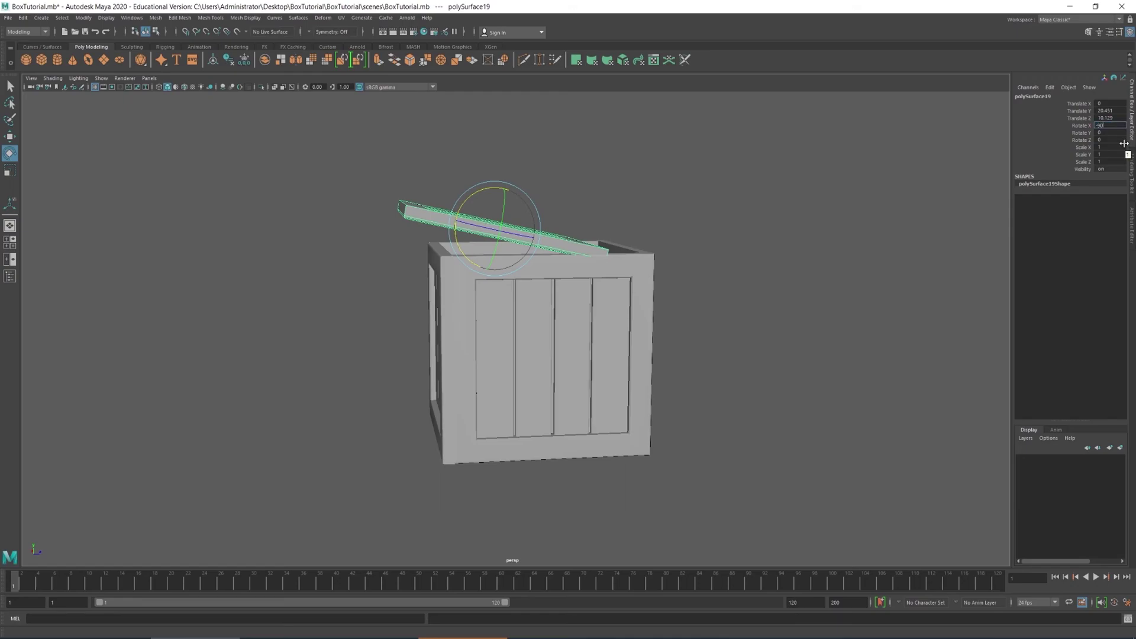
key(Return)
alt+drag(675, 346, 690, 320)
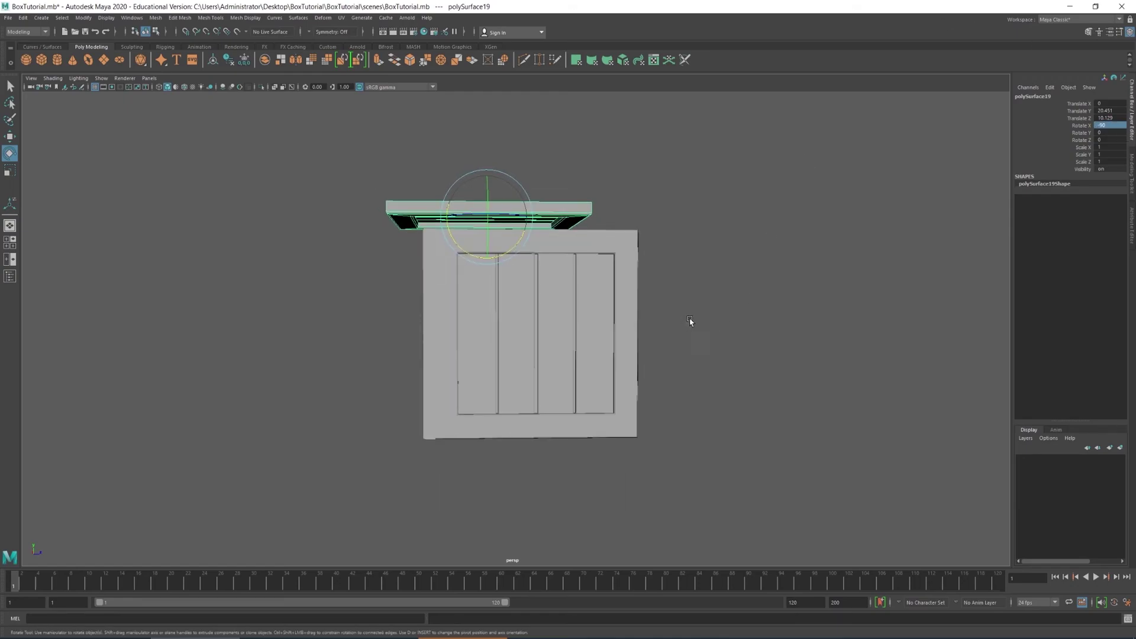
Step: Move the flat panel down between the walls and align it as the bottom of the crate
key(w)
middle_drag(516, 187, 550, 395)
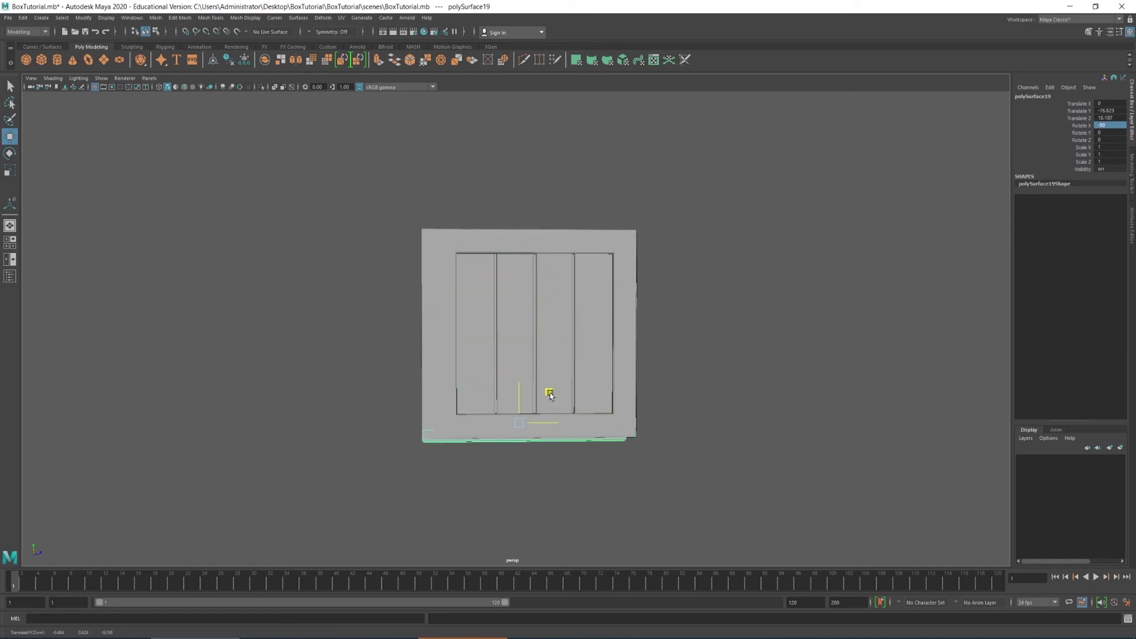
drag(549, 393, 609, 407)
click(788, 446)
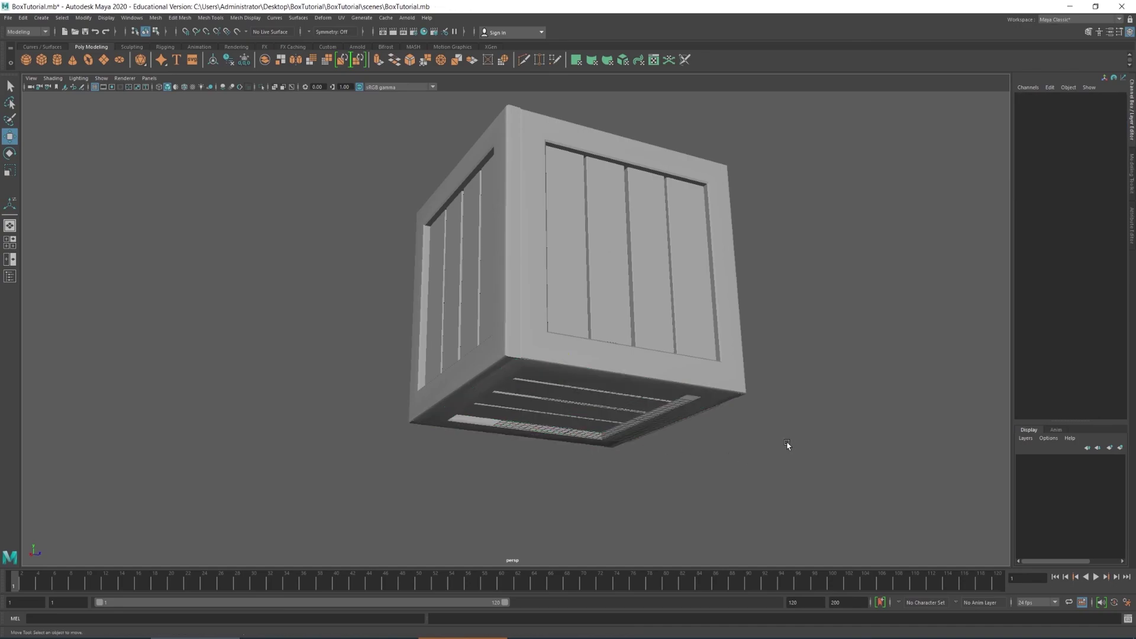
Step: Duplicate the separated wall, move the copy outside the crate and tilt it about 140° in X as a lid
alt+drag(789, 446, 746, 455)
click(408, 313)
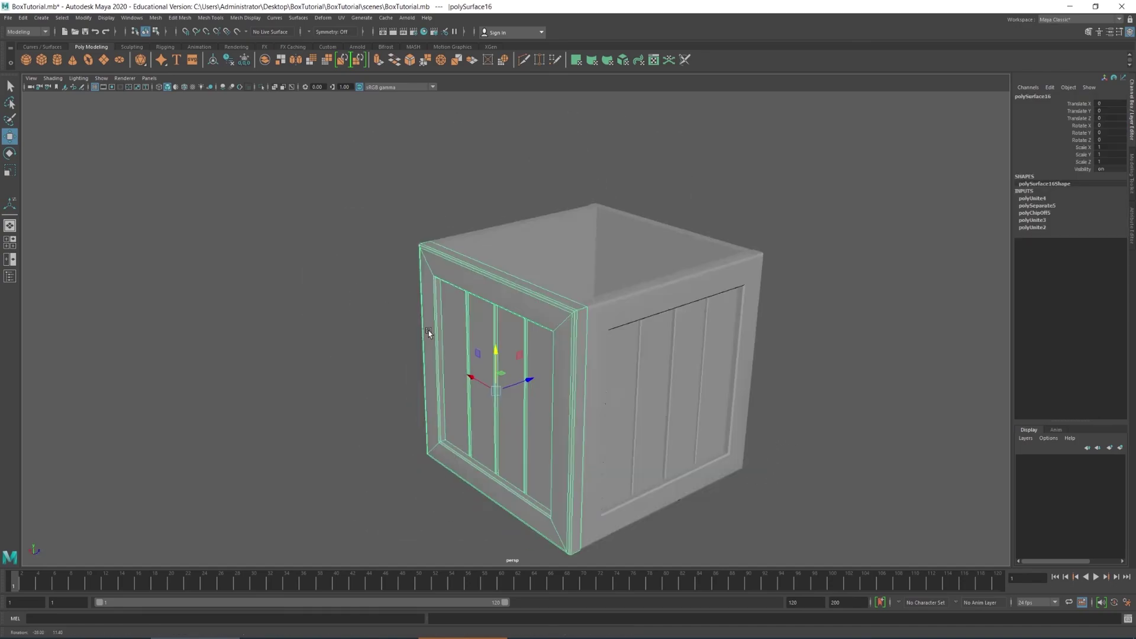
mouse_move(428, 330)
alt+mouse_down()
mouse_move(393, 329)
mouse_move(561, 191)
mouse_move(727, 190)
mouse_move(743, 253)
mouse_move(878, 260)
mouse_move(703, 236)
mouse_move(725, 254)
mouse_move(708, 254)
alt+mouse_up()
key(e)
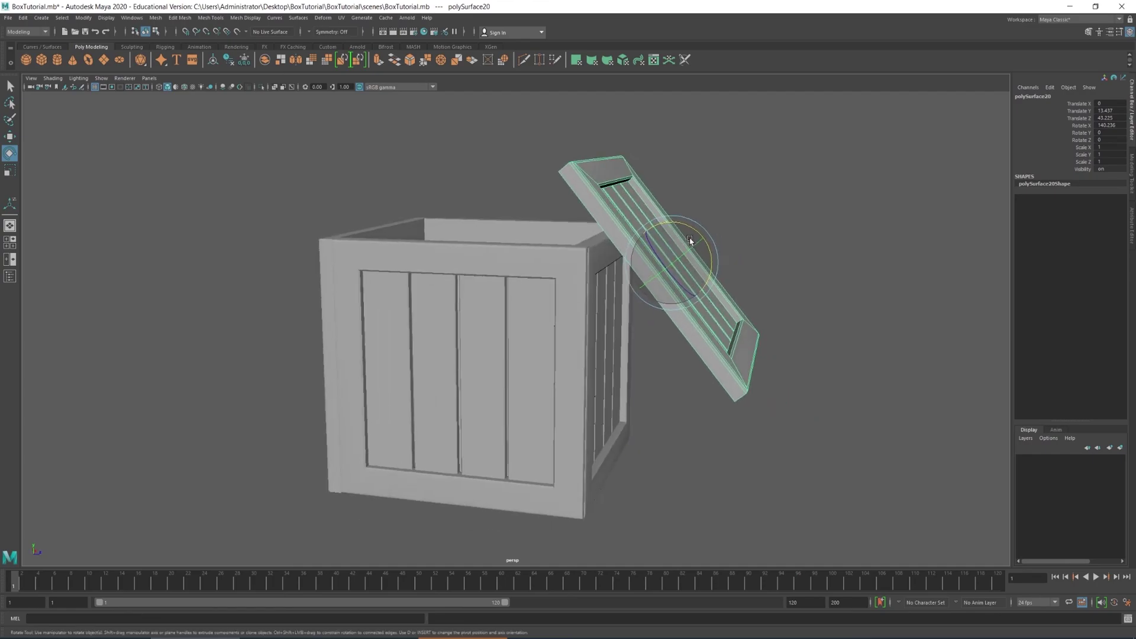
Step: Lower the tilted lid and position it so that it leans against the outside of the crate
key(w)
middle_drag(704, 236, 725, 357)
alt+drag(726, 357, 740, 324)
middle_drag(741, 327, 743, 325)
alt+drag(743, 325, 529, 253)
key(q)
Step: Examine the assembled crate and its leaning lid from several sides
alt+drag(541, 320, 555, 274)
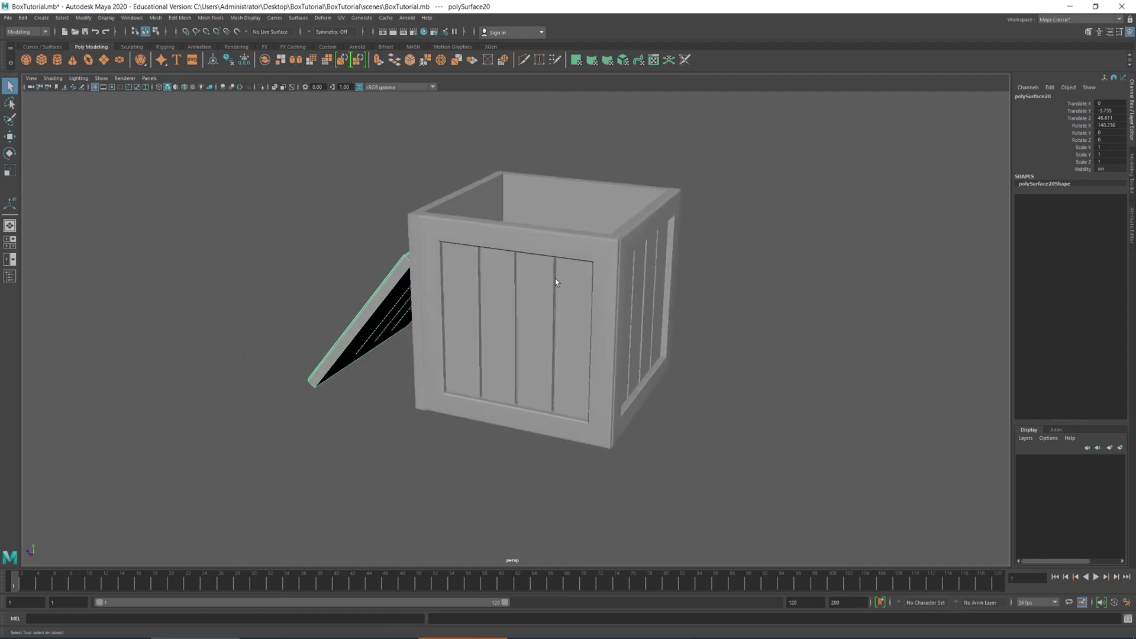
click(656, 332)
alt+drag(656, 332, 452, 306)
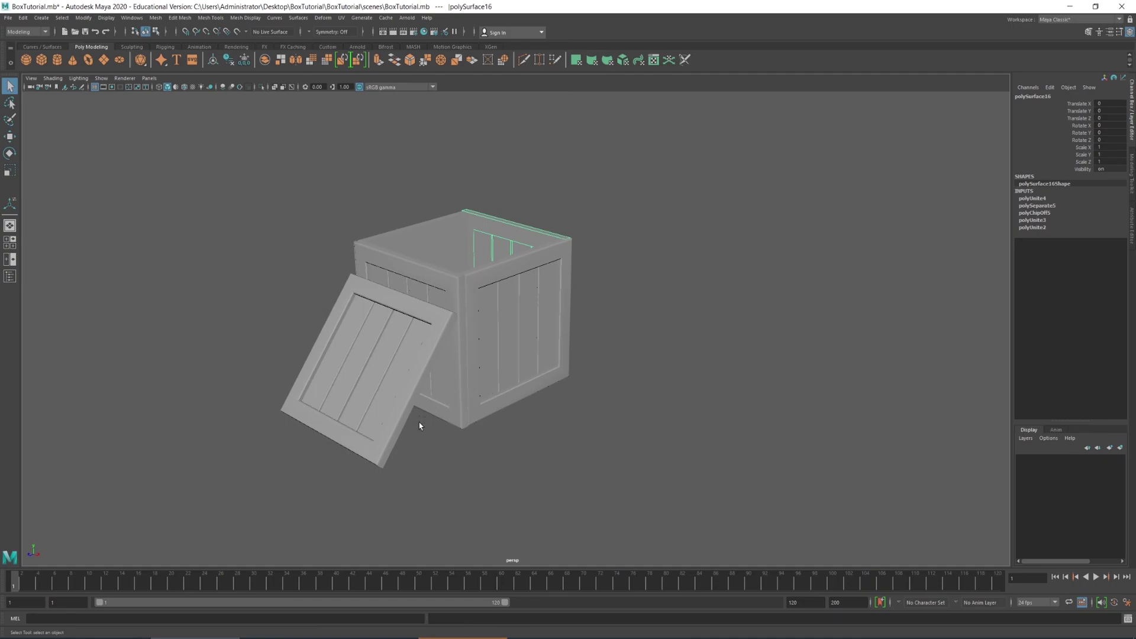
alt+drag(420, 426, 455, 448)
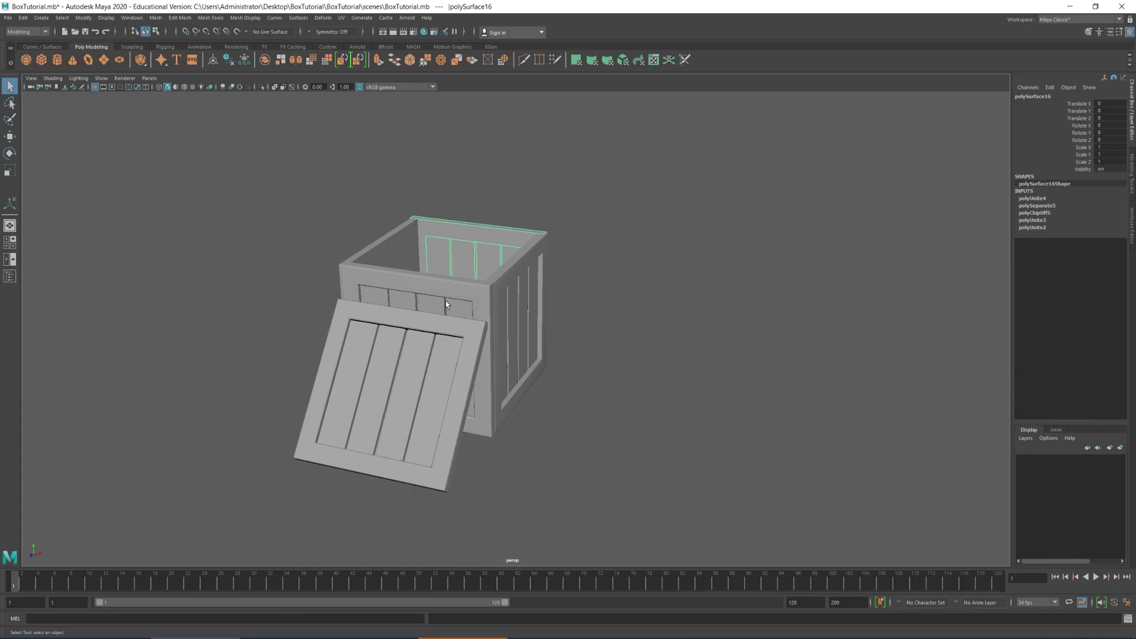
alt+drag(571, 351, 595, 359)
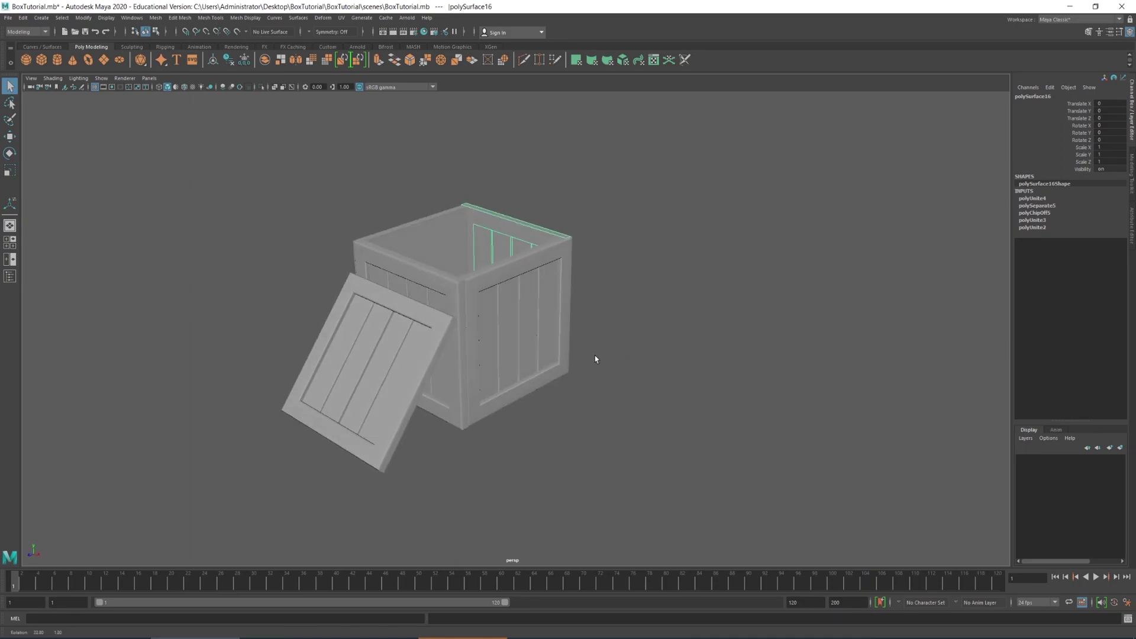
alt+drag(466, 405, 407, 380)
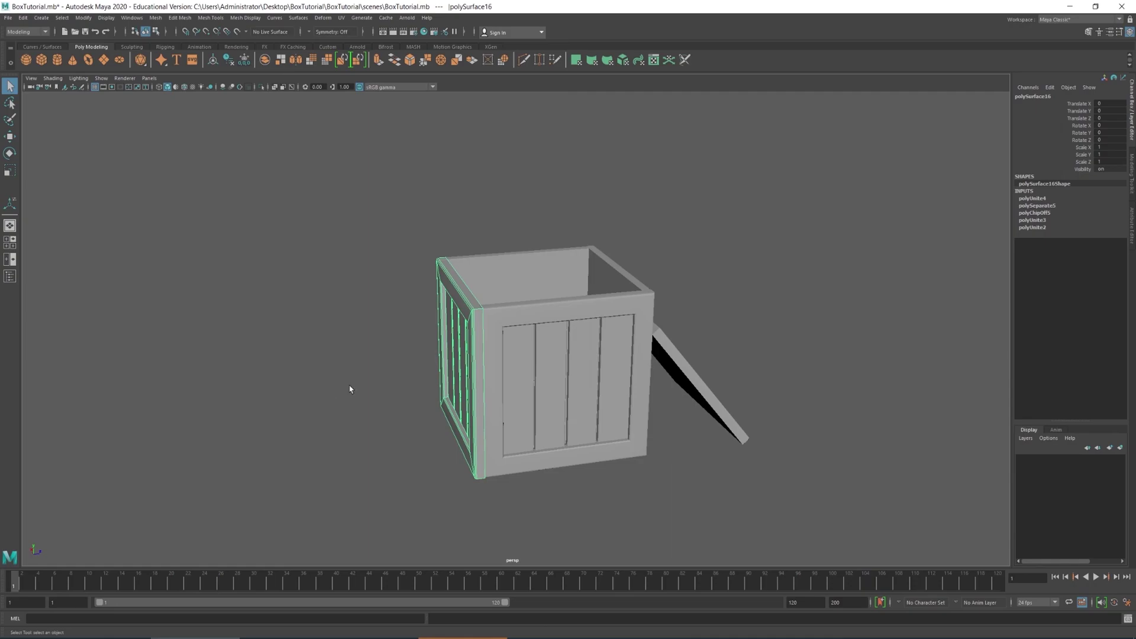
alt+drag(382, 403, 413, 379)
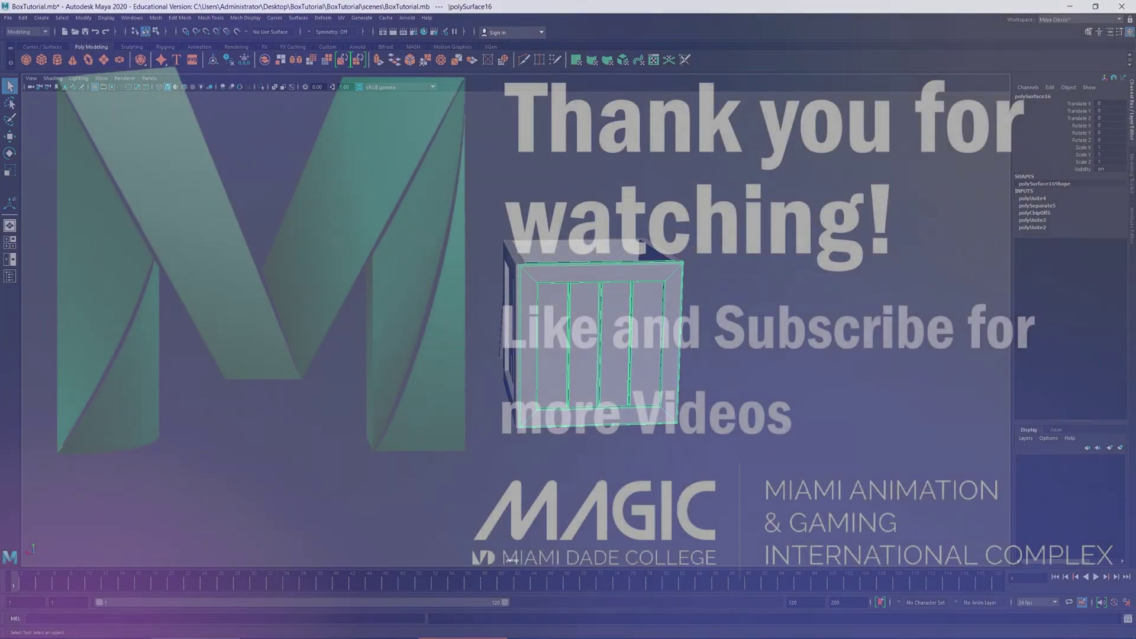